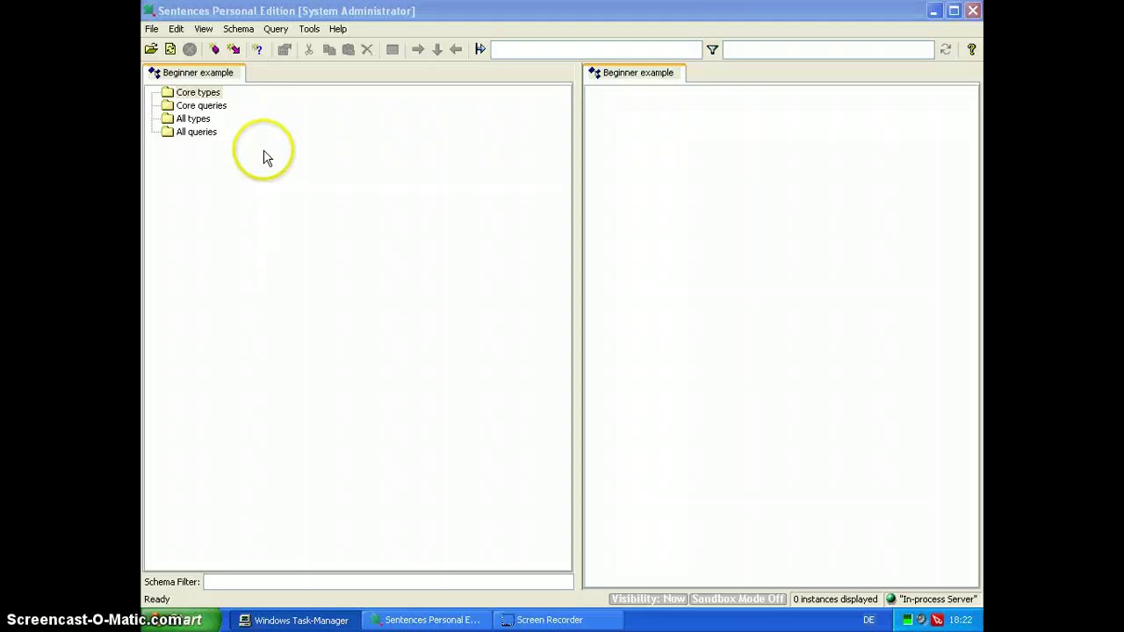
# - Create two entity types named person and city, both without a datatype
pyautogui.click(215, 50)
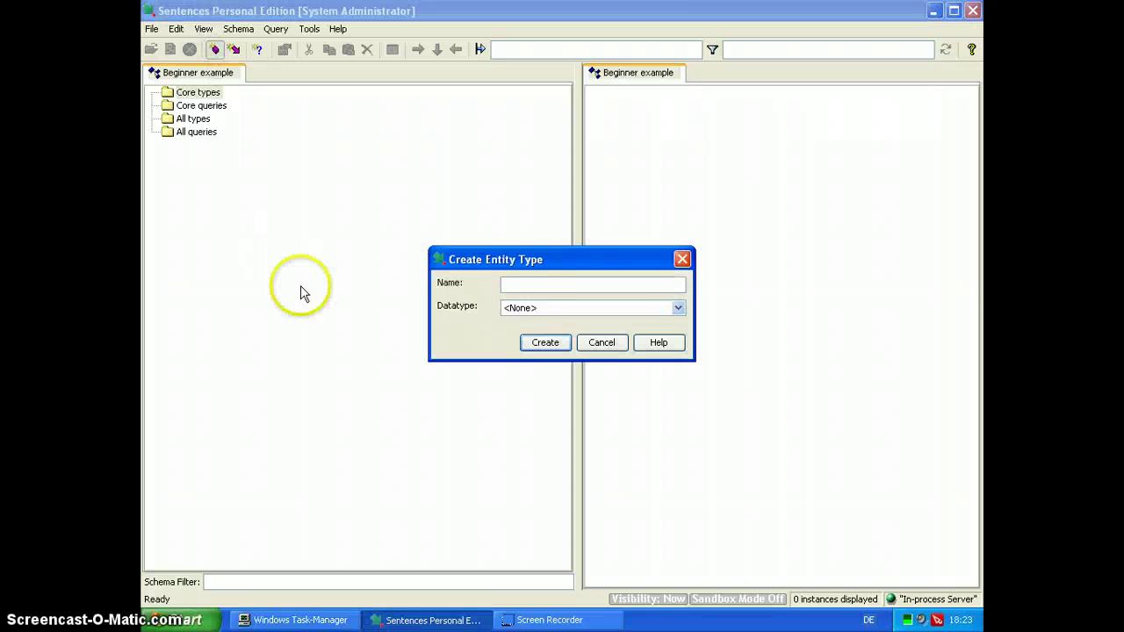
pyautogui.click(524, 284)
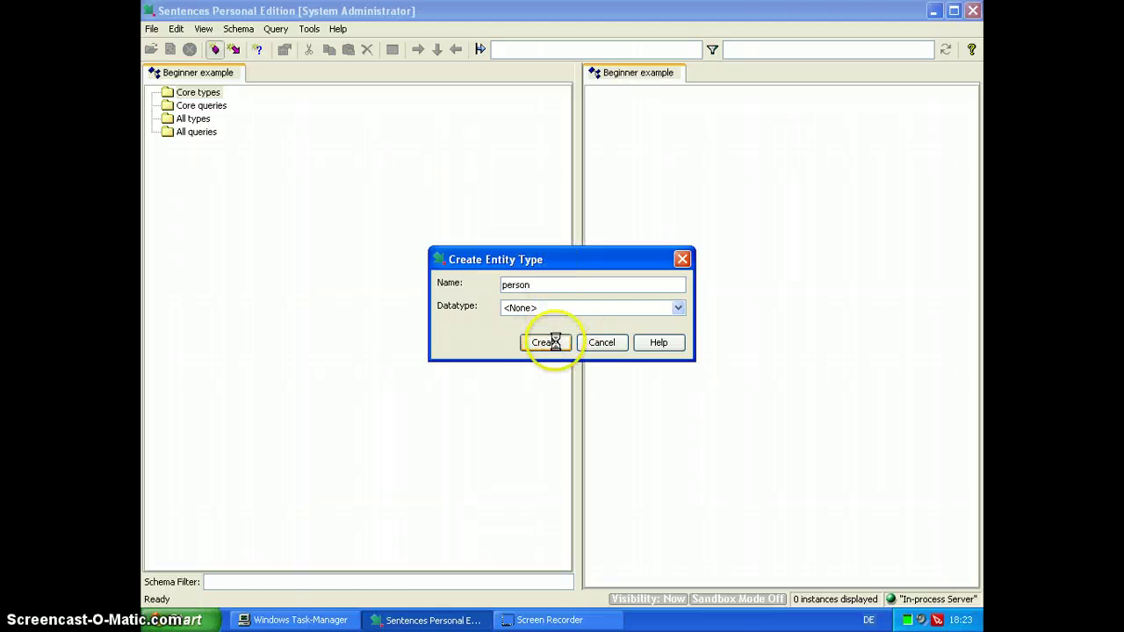
pyautogui.click(527, 286)
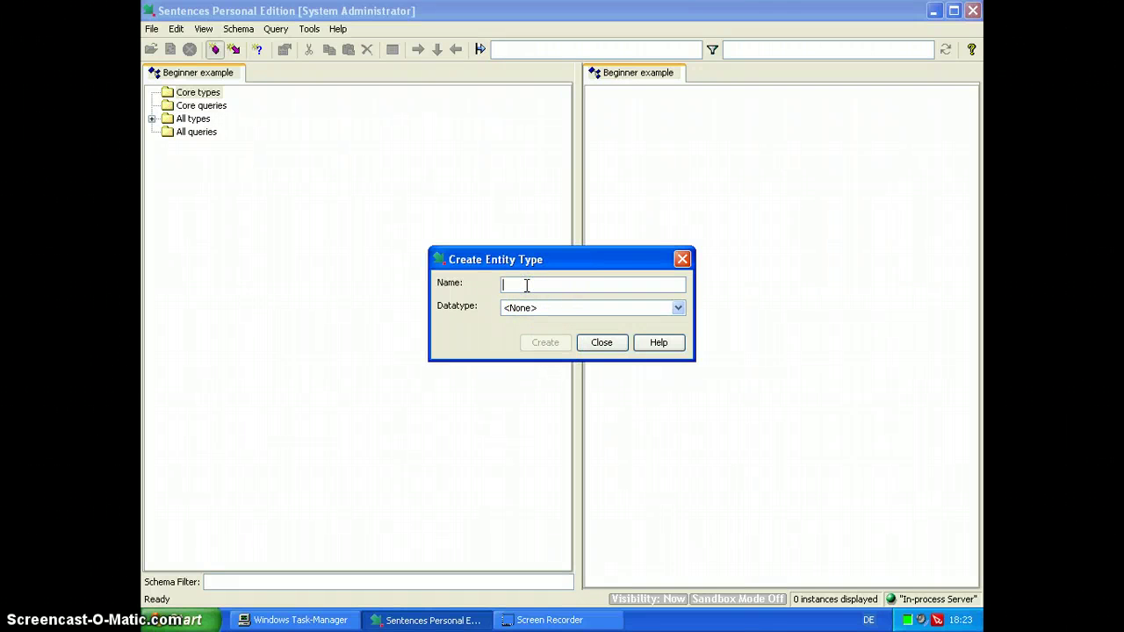
pyautogui.write('city')
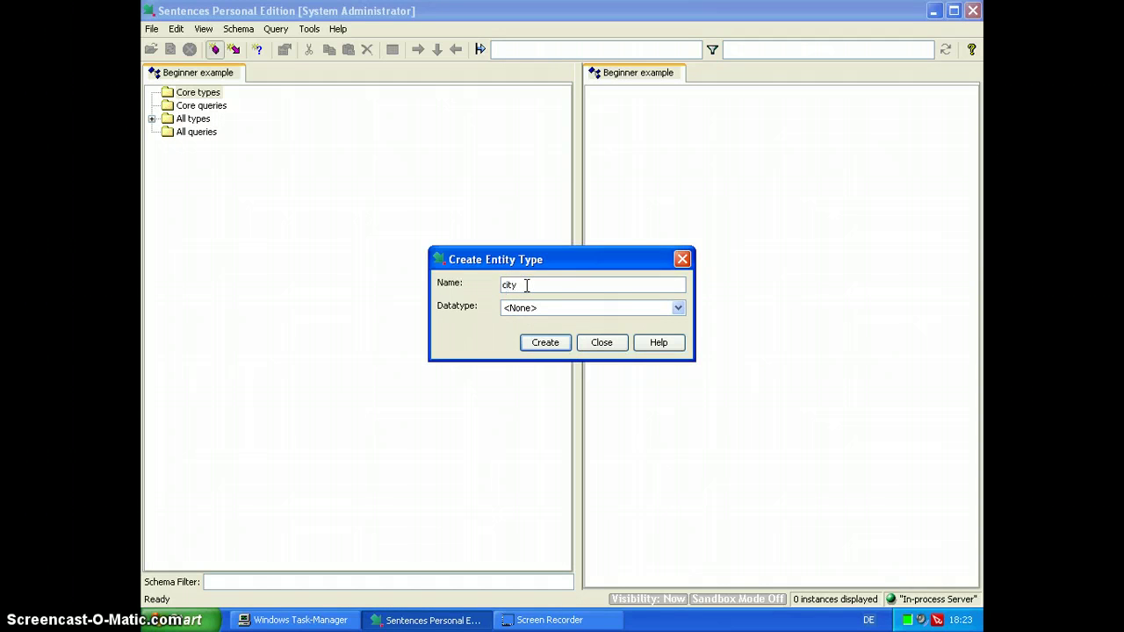
pyautogui.click(569, 284)
pyautogui.click(544, 343)
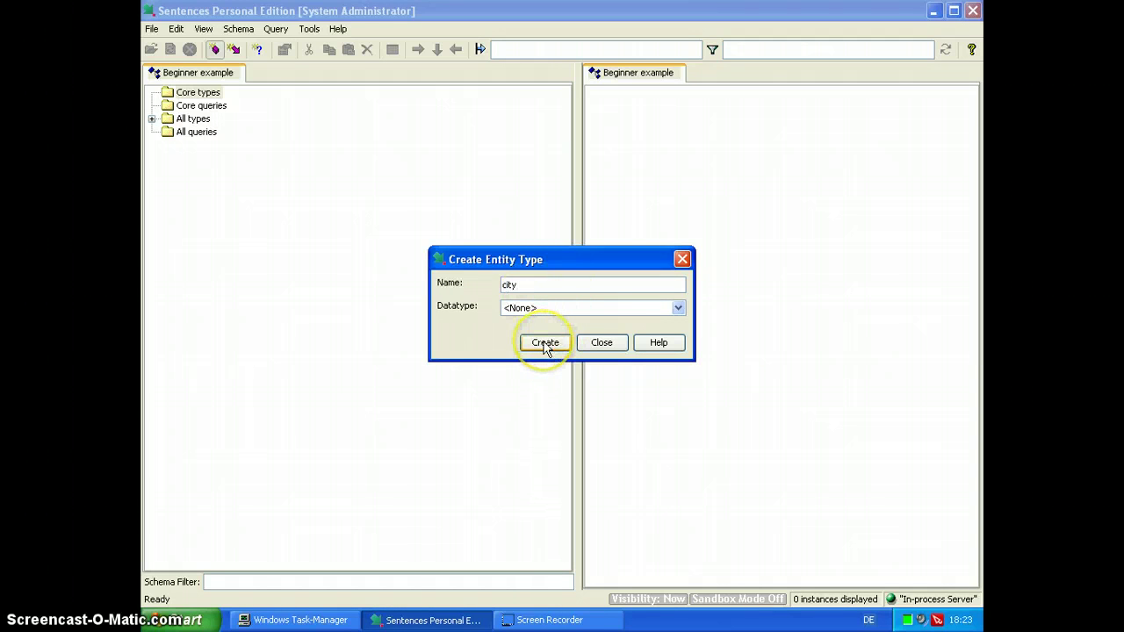
pyautogui.click(544, 344)
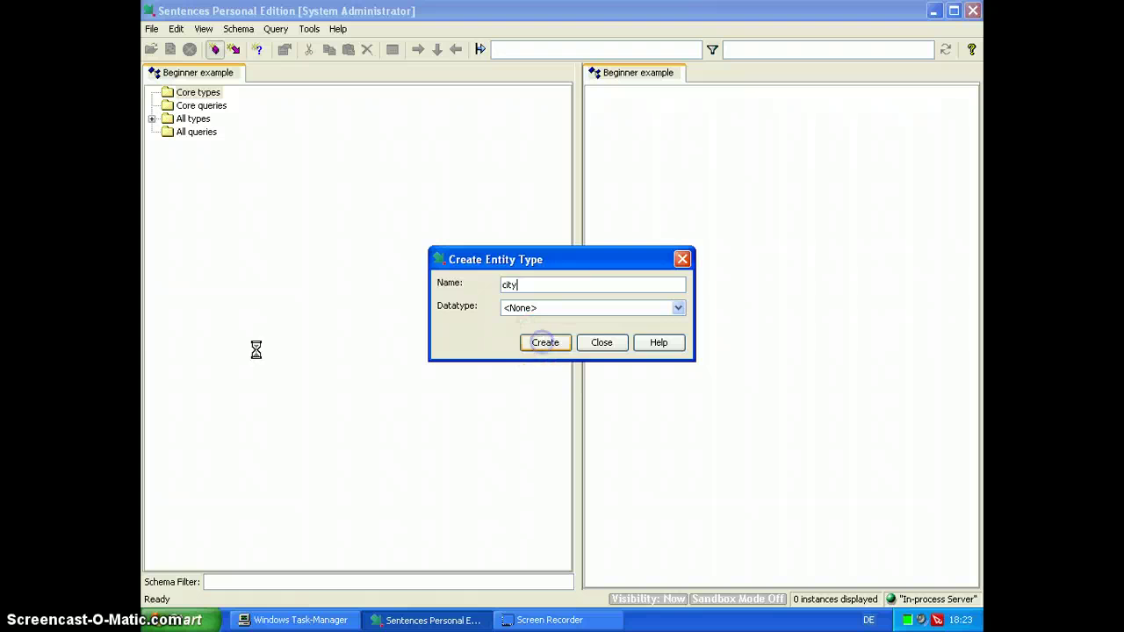
pyautogui.click(602, 343)
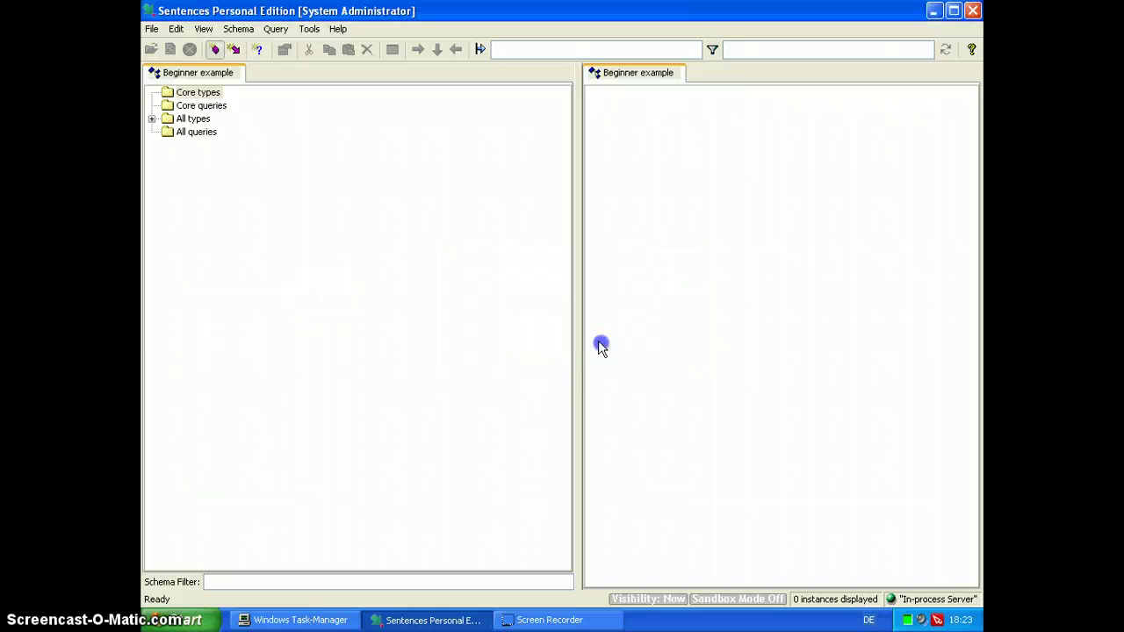
# - Expand the All types folder in the schema tree to list the entity types
pyautogui.click(175, 94)
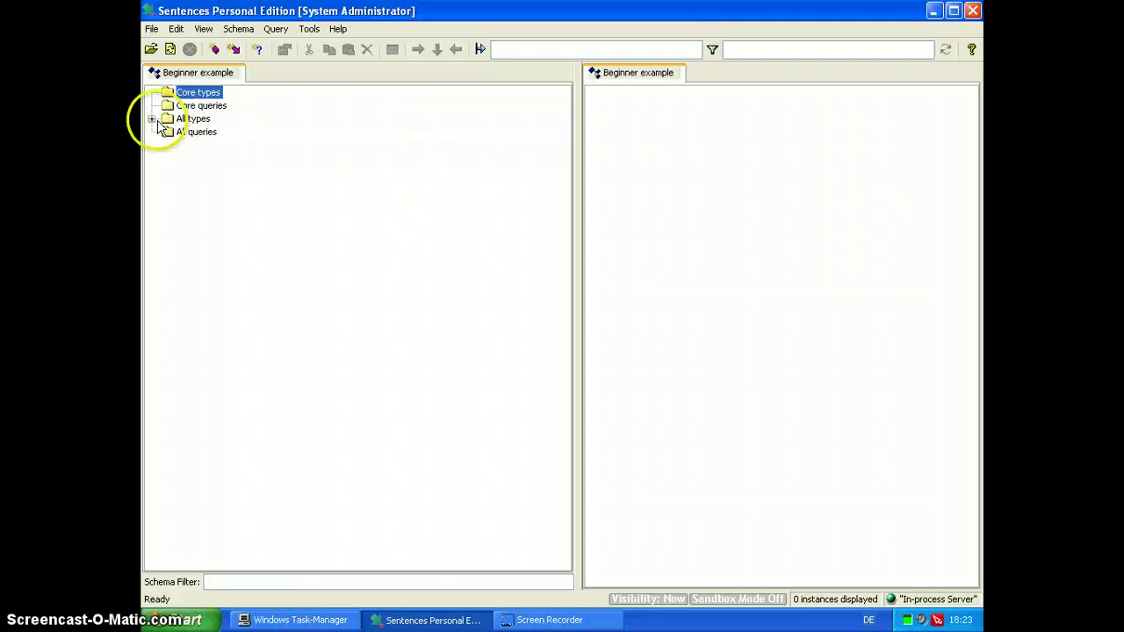
pyautogui.click(152, 118)
pyautogui.click(191, 148)
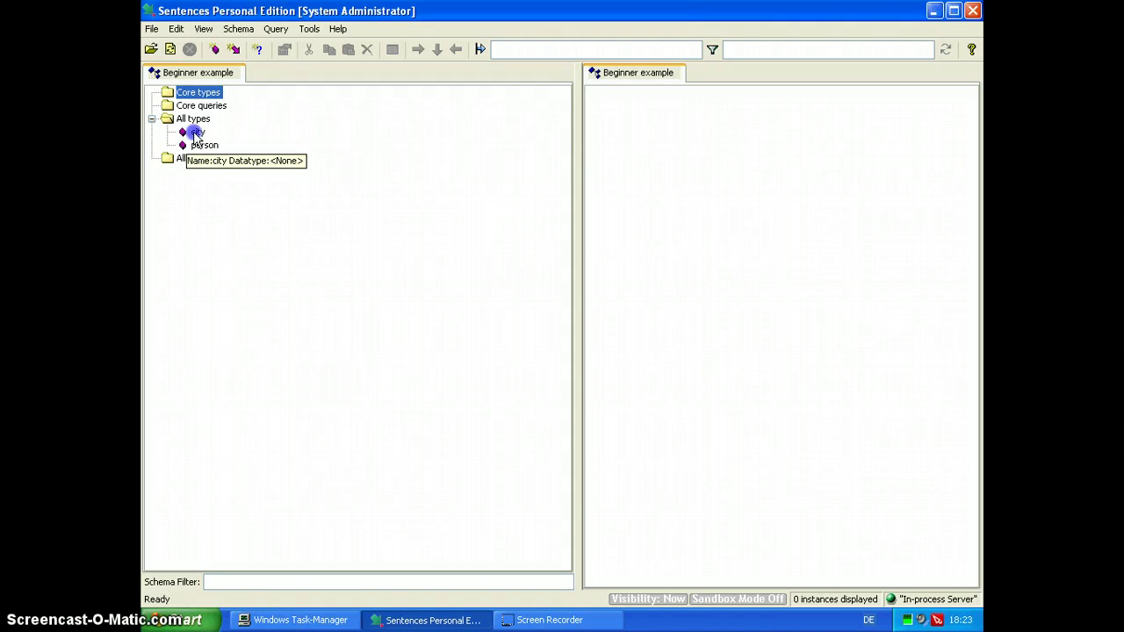
# - Add Vienna as an instance of the city type using its default dataform, and close the form after saving
pyautogui.click(196, 133)
pyautogui.rightClick(197, 133)
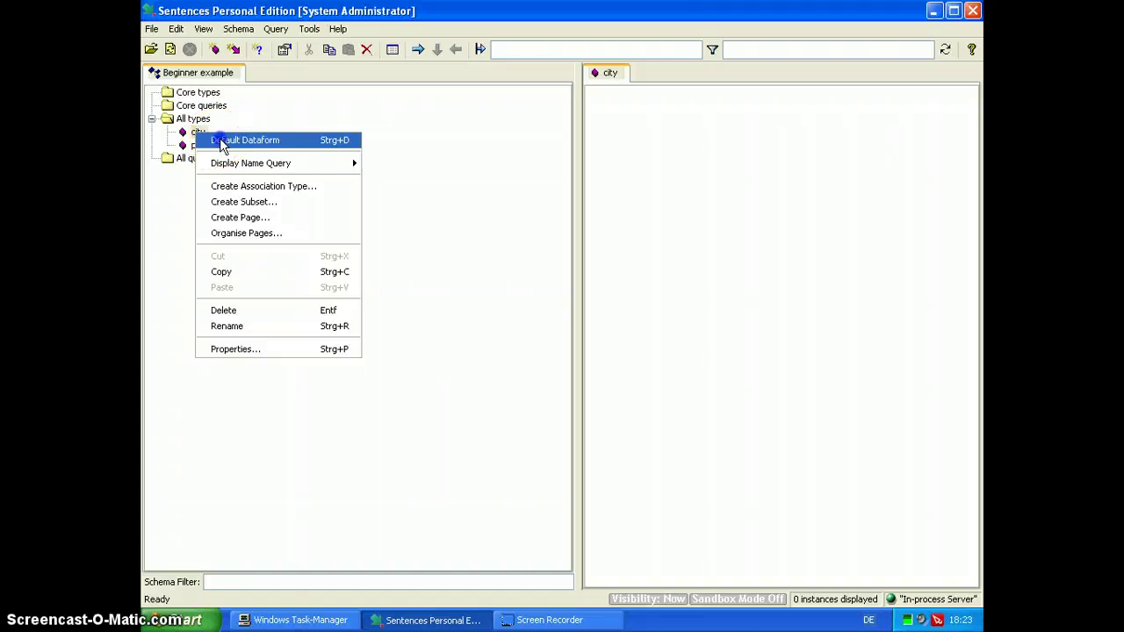
pyautogui.click(221, 143)
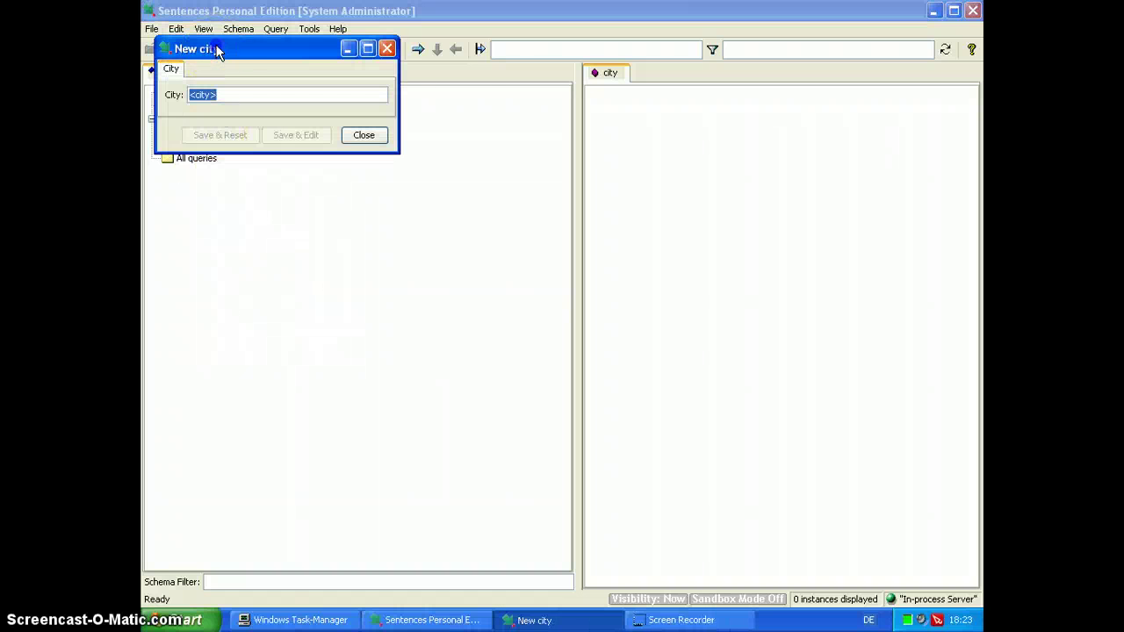
pyautogui.moveTo(216, 47); pyautogui.dragTo(495, 223)
pyautogui.click(522, 272)
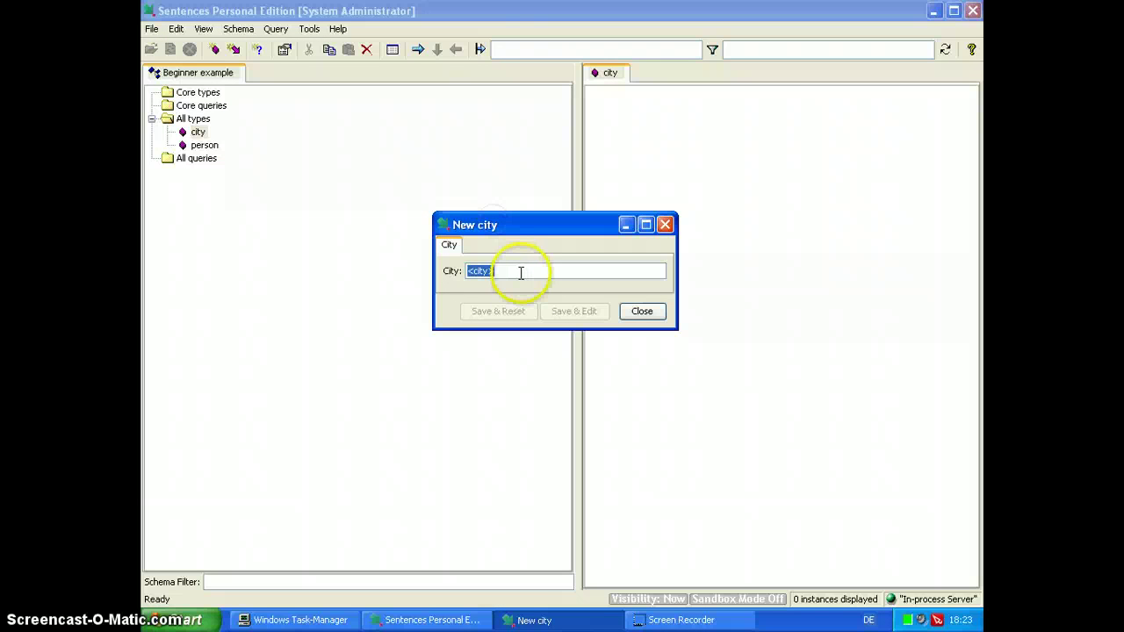
pyautogui.tripleClick(517, 266)
pyautogui.write('Vienna')
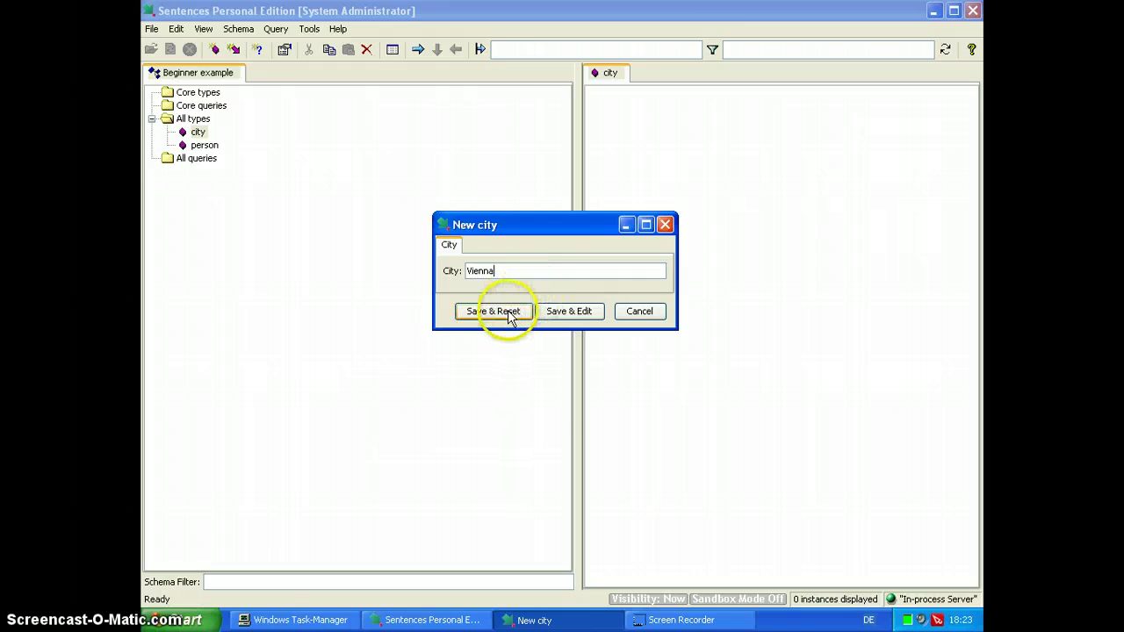
pyautogui.click(510, 315)
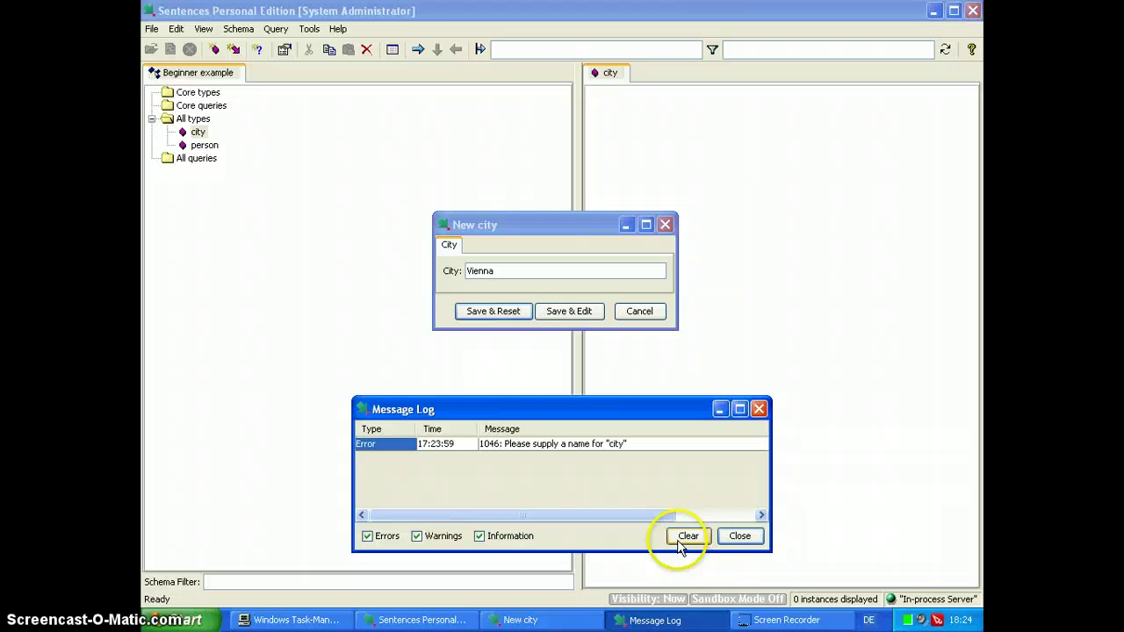
pyautogui.click(737, 536)
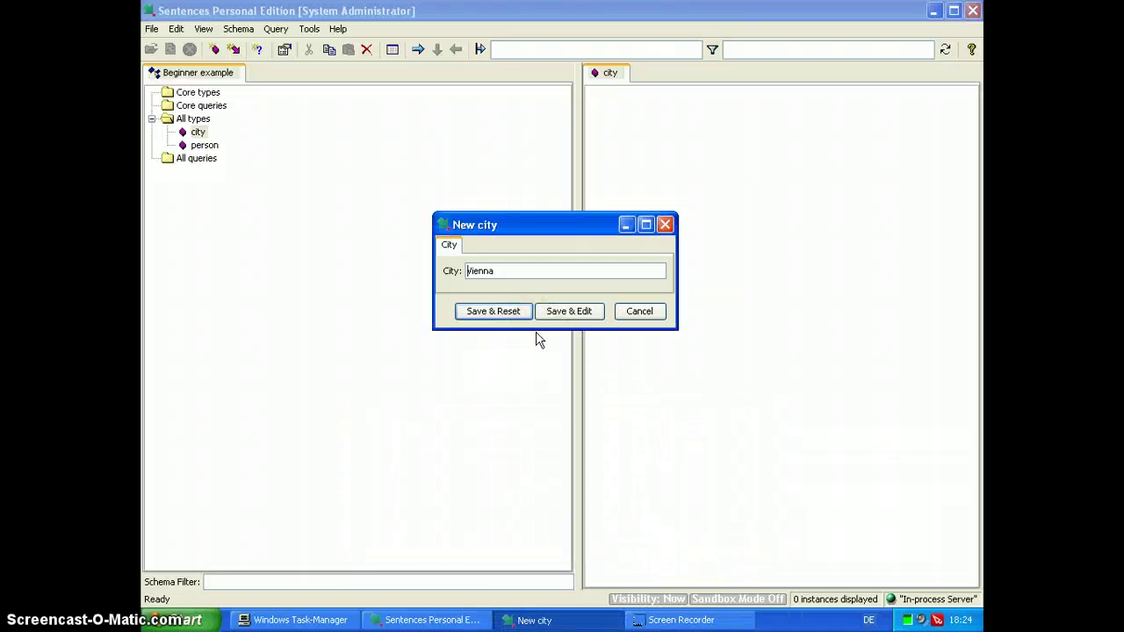
pyautogui.click(512, 320)
pyautogui.click(554, 318)
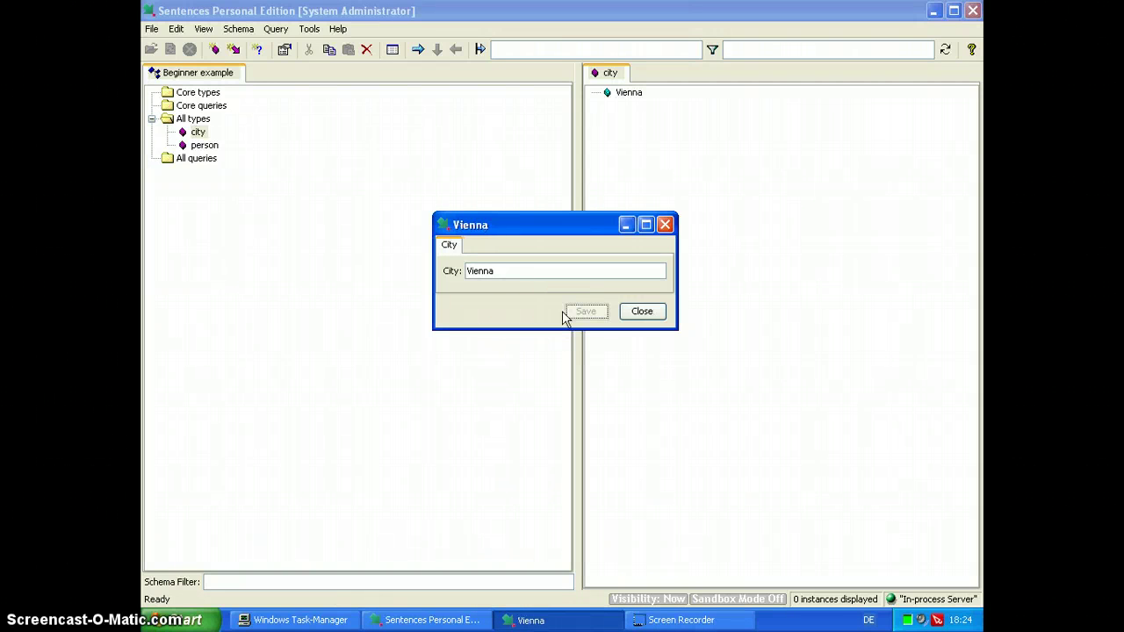
pyautogui.click(639, 312)
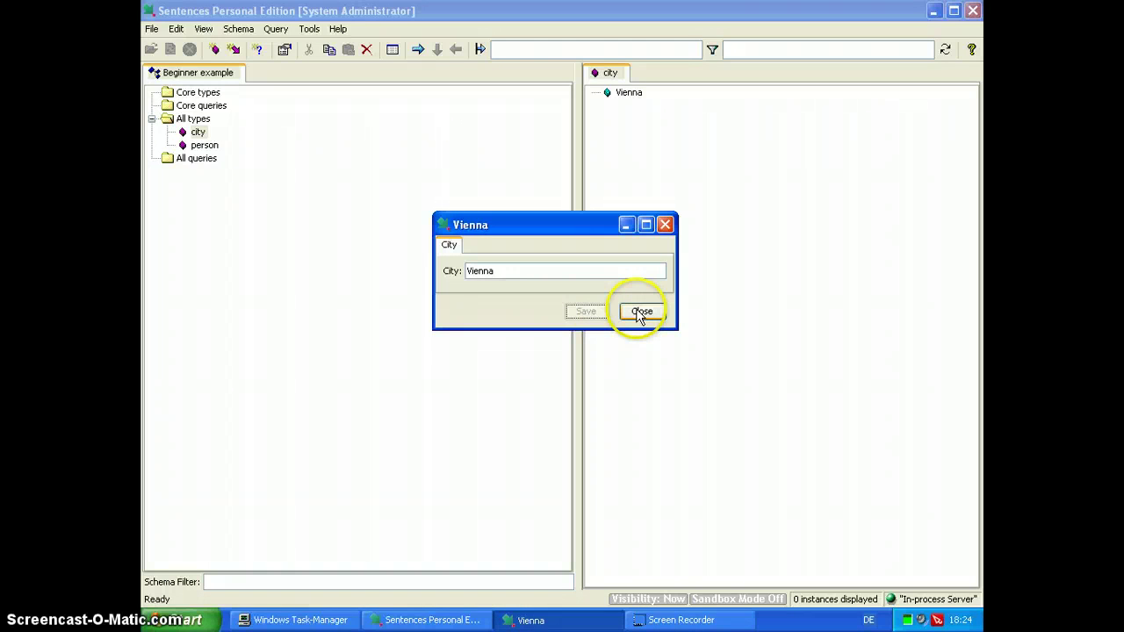
# - Open a fresh default dataform for the city type and save Munich as a new city, resetting the form
pyautogui.rightClick(198, 133)
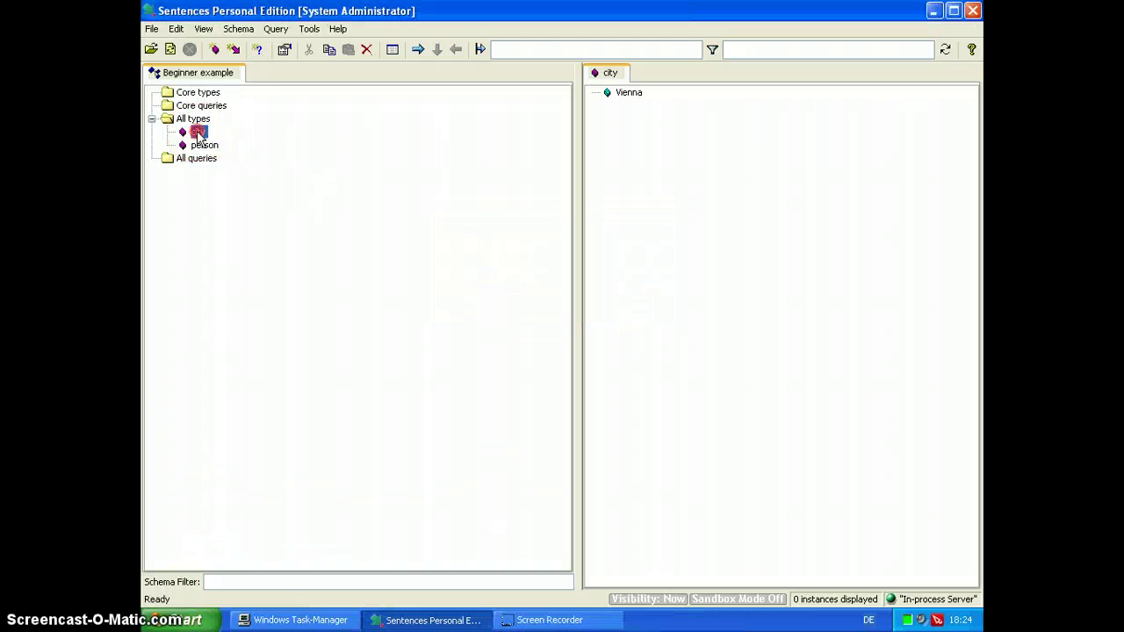
pyautogui.click(249, 140)
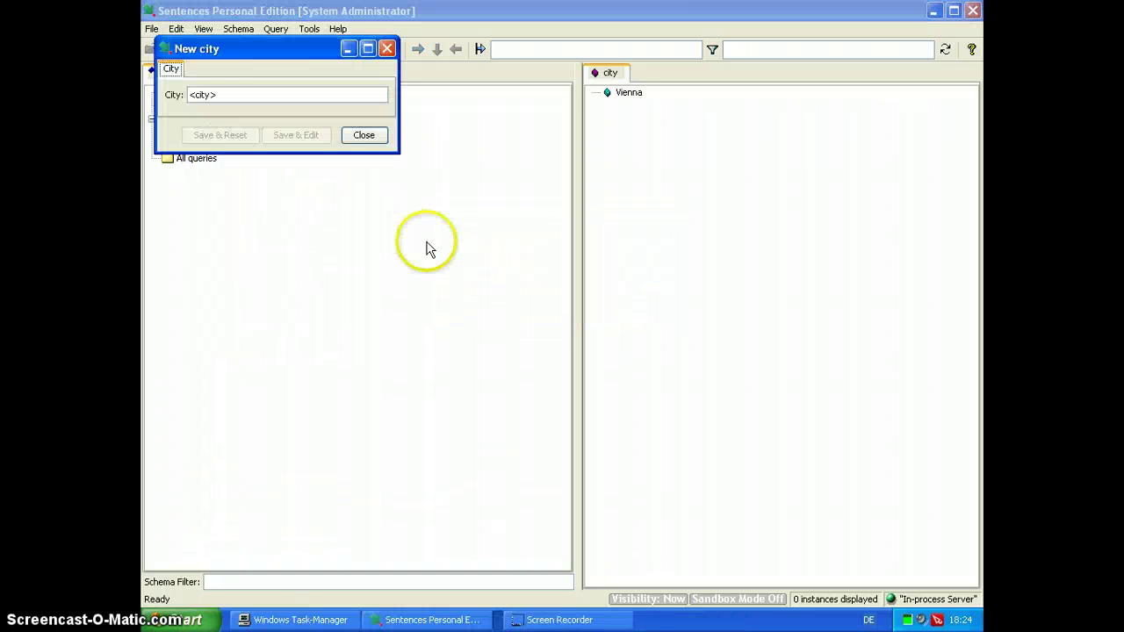
pyautogui.moveTo(238, 46); pyautogui.dragTo(418, 261)
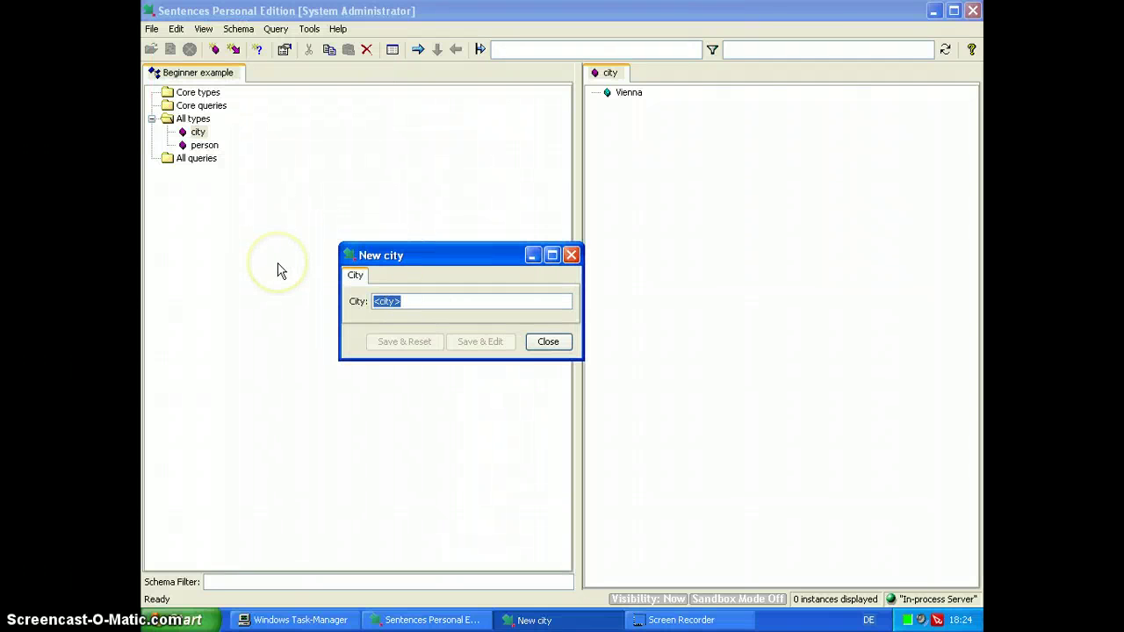
pyautogui.write('Mun')
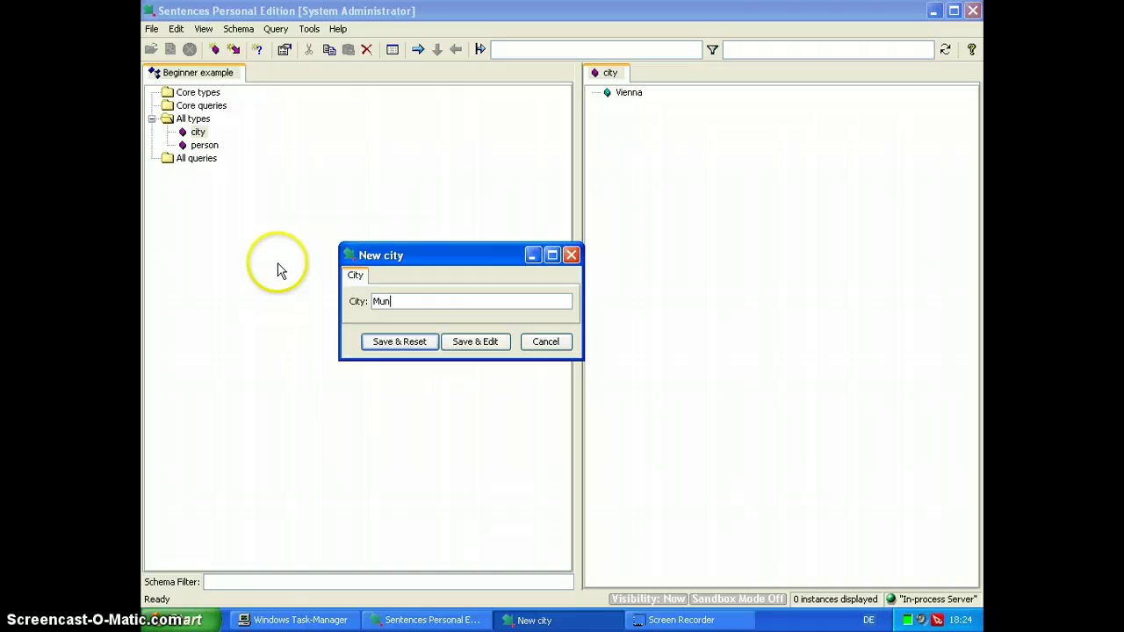
pyautogui.write('ich')
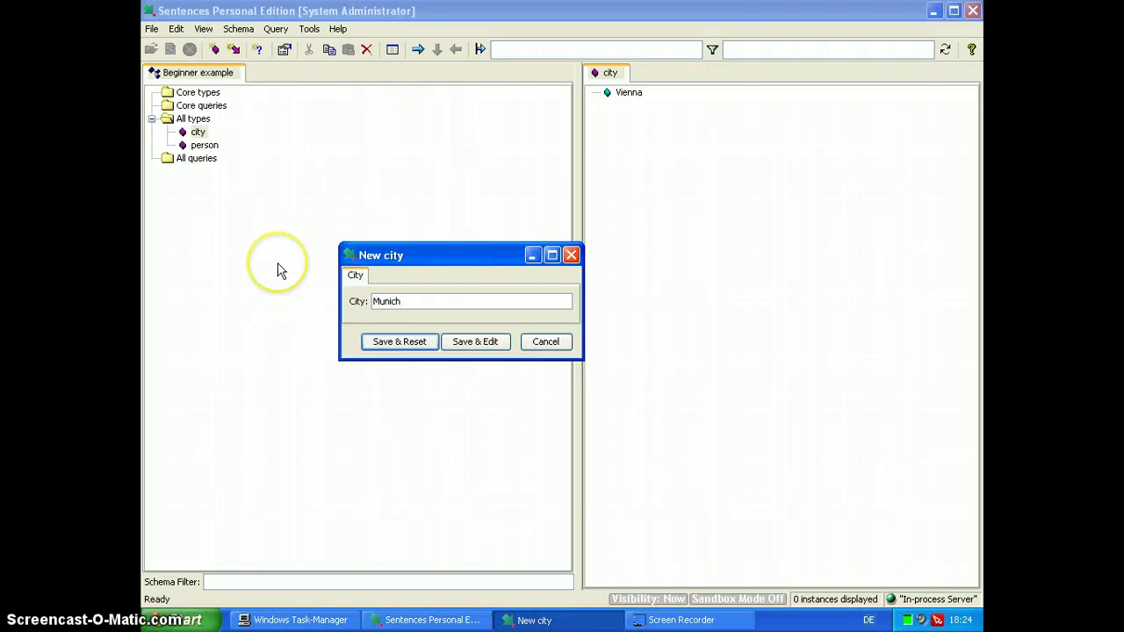
pyautogui.click(411, 347)
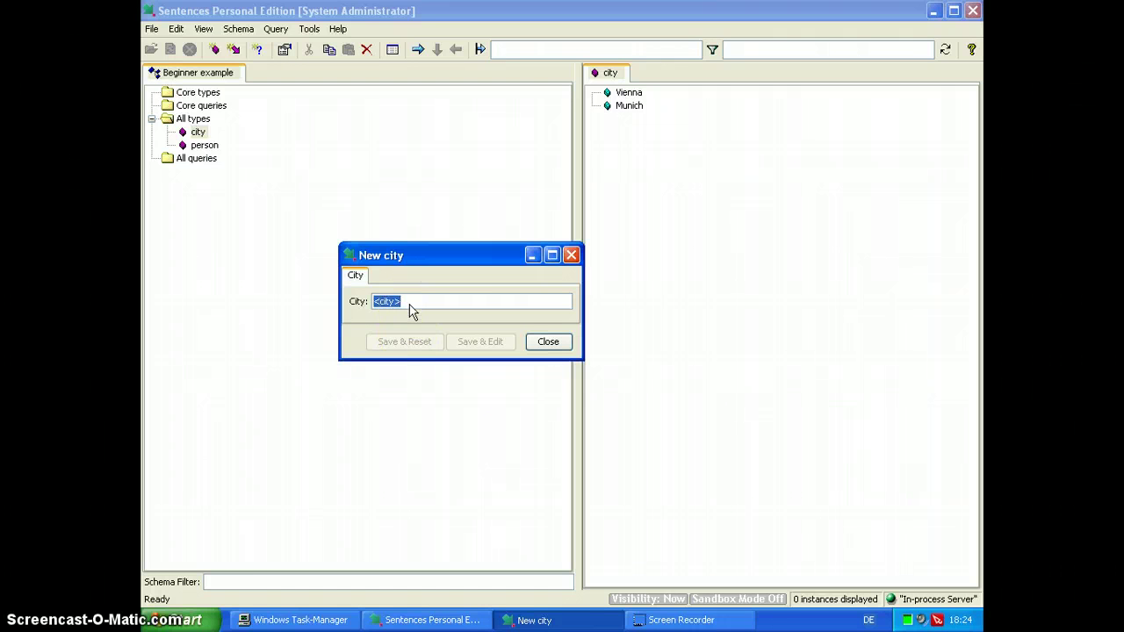
# - Save London as another new city and close the dataform
pyautogui.write('London')
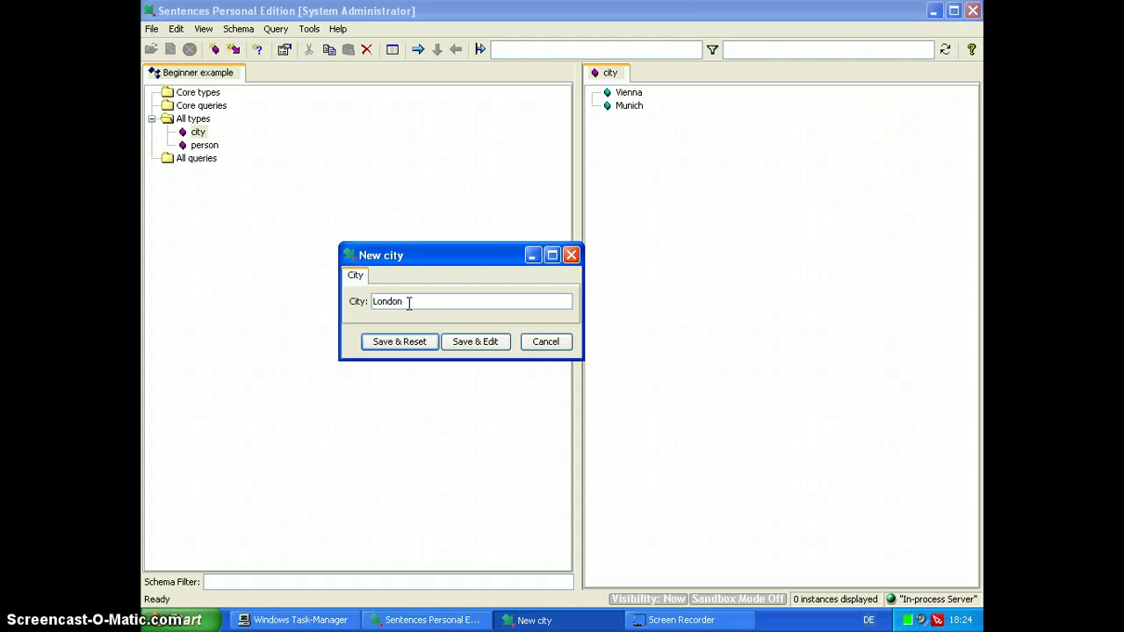
pyautogui.click(454, 345)
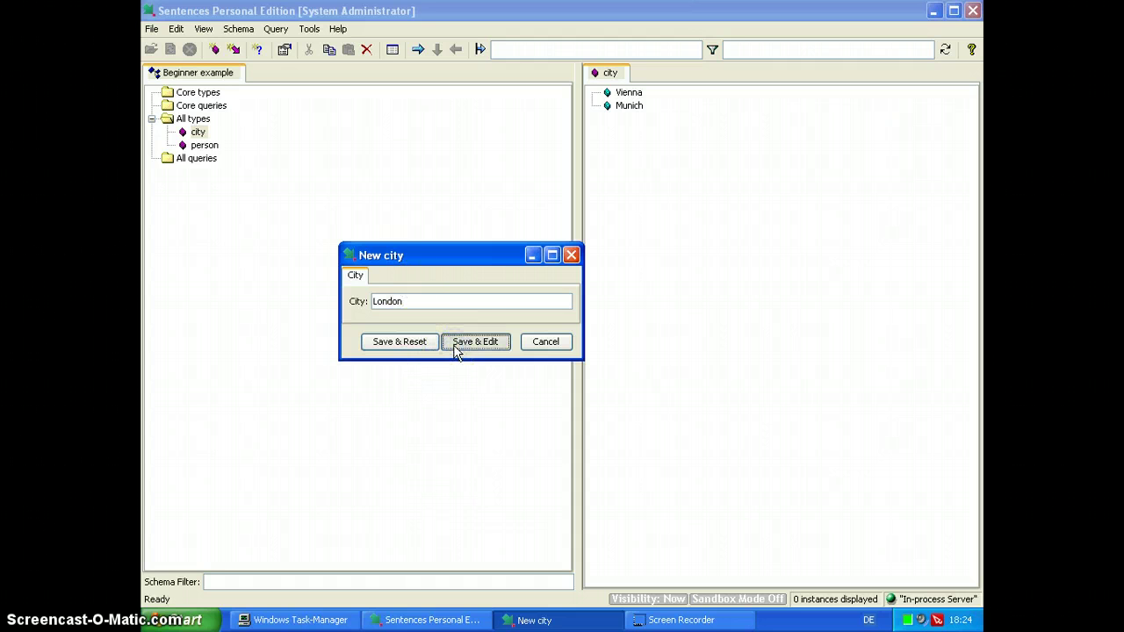
pyautogui.click(456, 349)
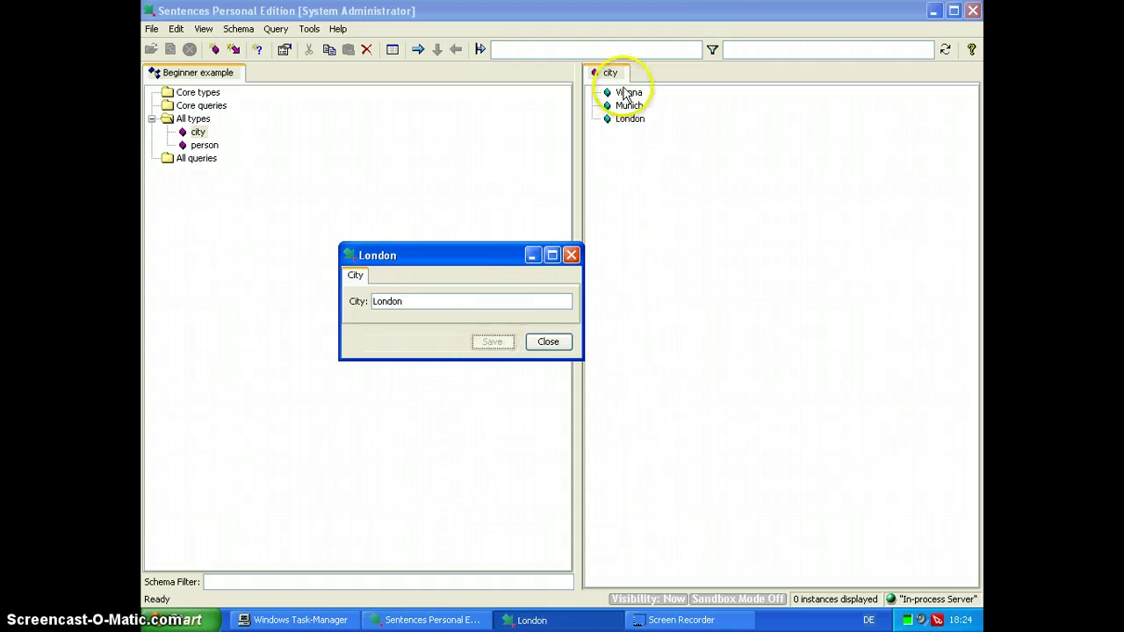
pyautogui.click(548, 342)
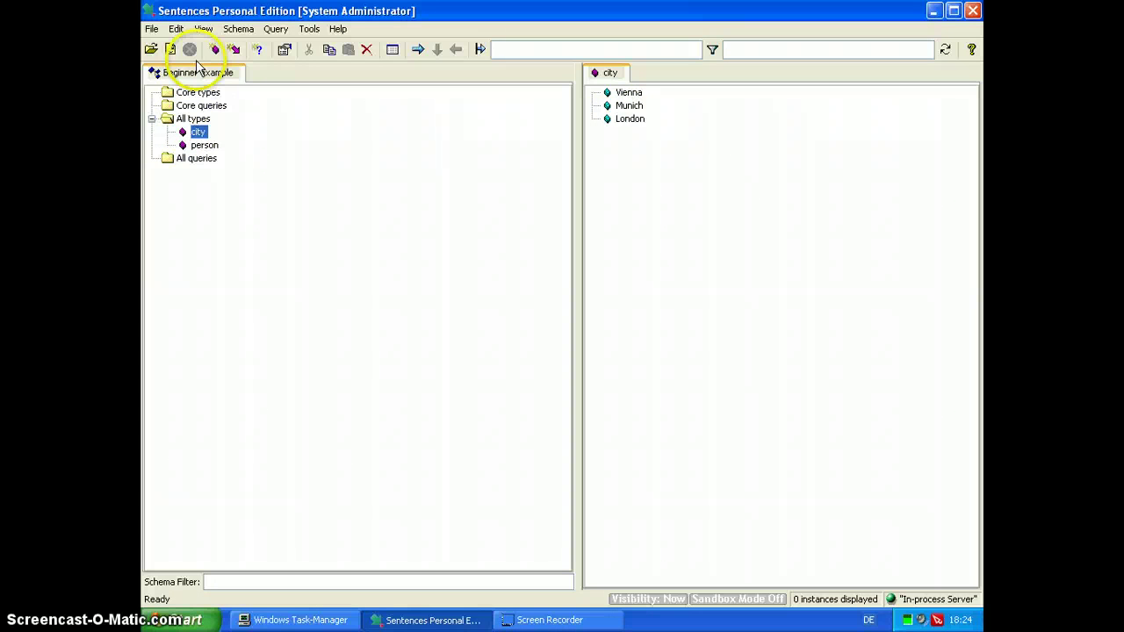
# - Review the instances stored under the person and city types by switching between the two
pyautogui.click(205, 146)
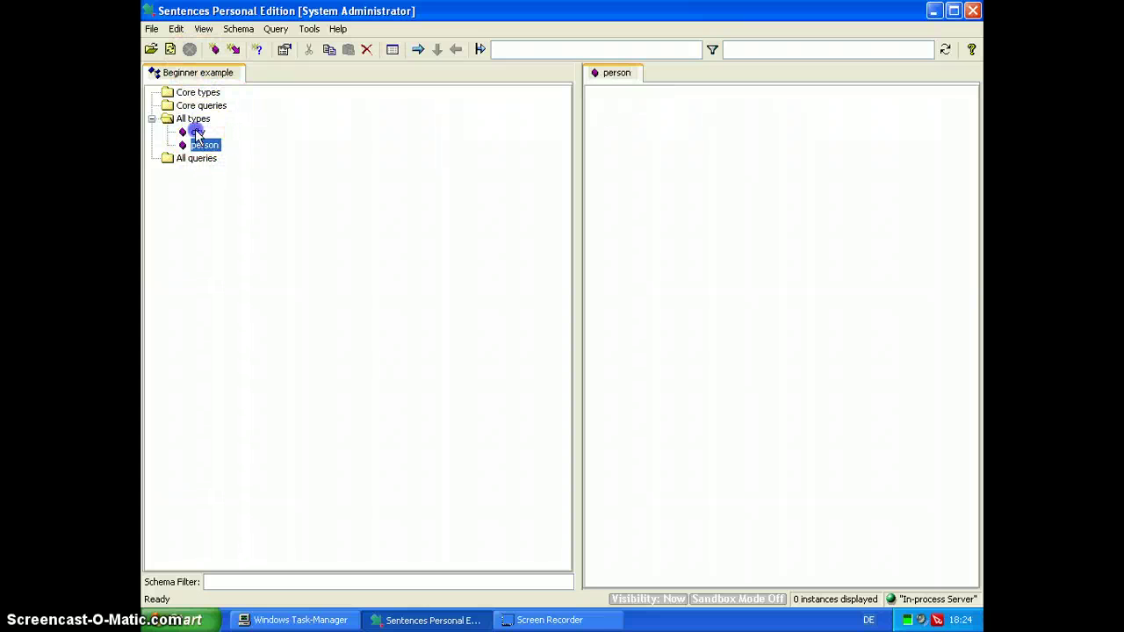
pyautogui.click(197, 132)
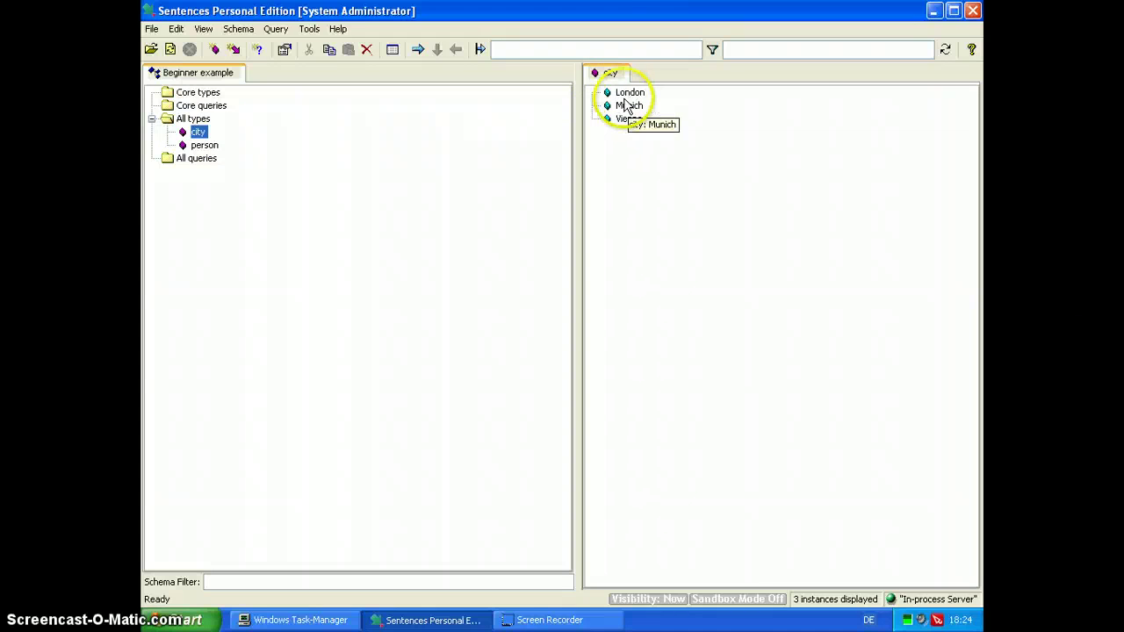
pyautogui.click(202, 148)
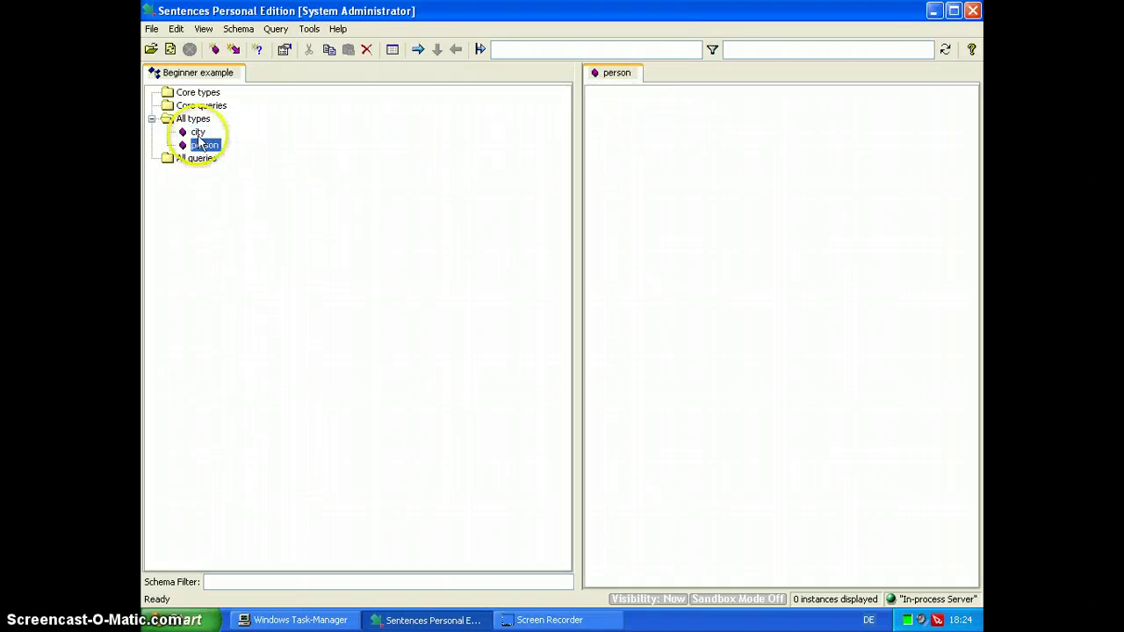
pyautogui.click(196, 133)
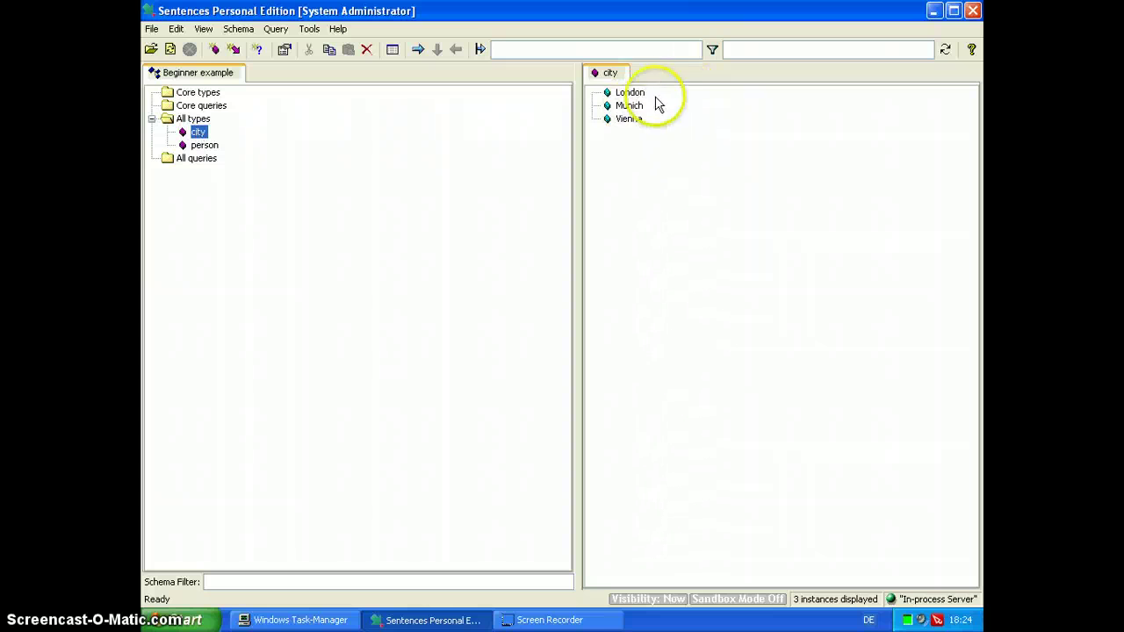
# - Enter a person's full name in the default dataform of the person type and save it, resetting the form
pyautogui.click(200, 146)
pyautogui.rightClick(202, 147)
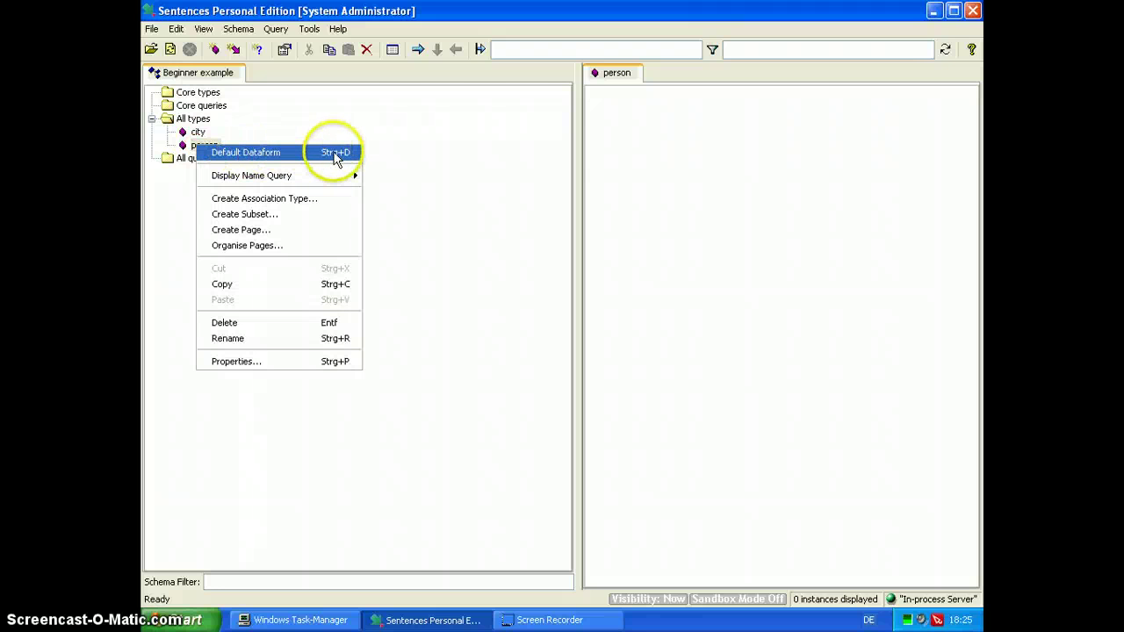
pyautogui.click(231, 154)
pyautogui.moveTo(264, 49); pyautogui.dragTo(490, 228)
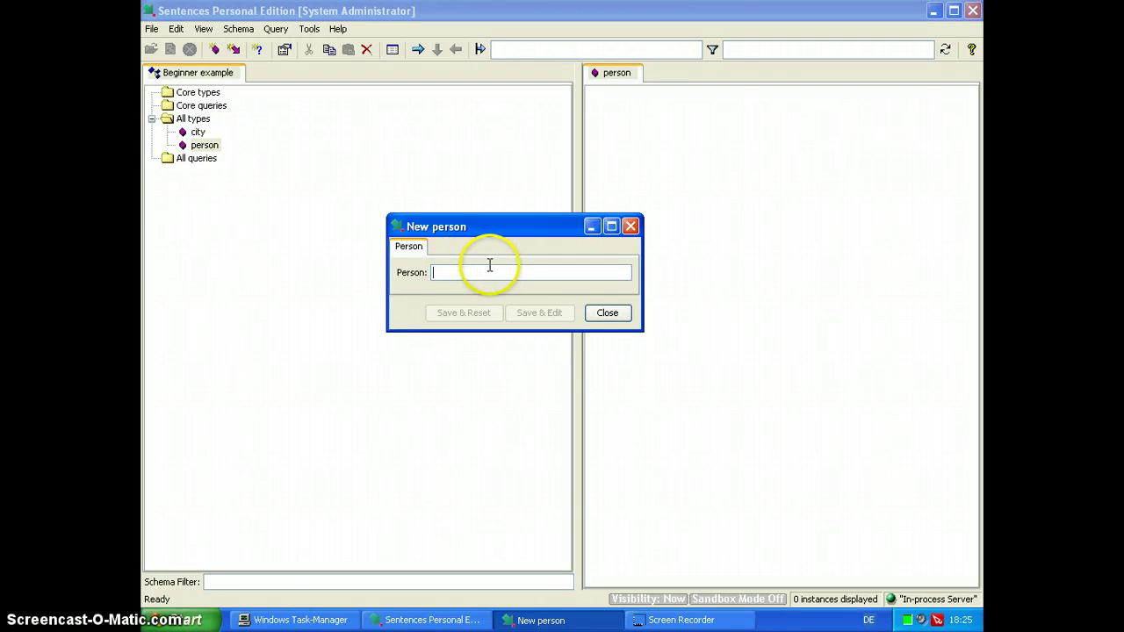
pyautogui.write('Peter Müller')
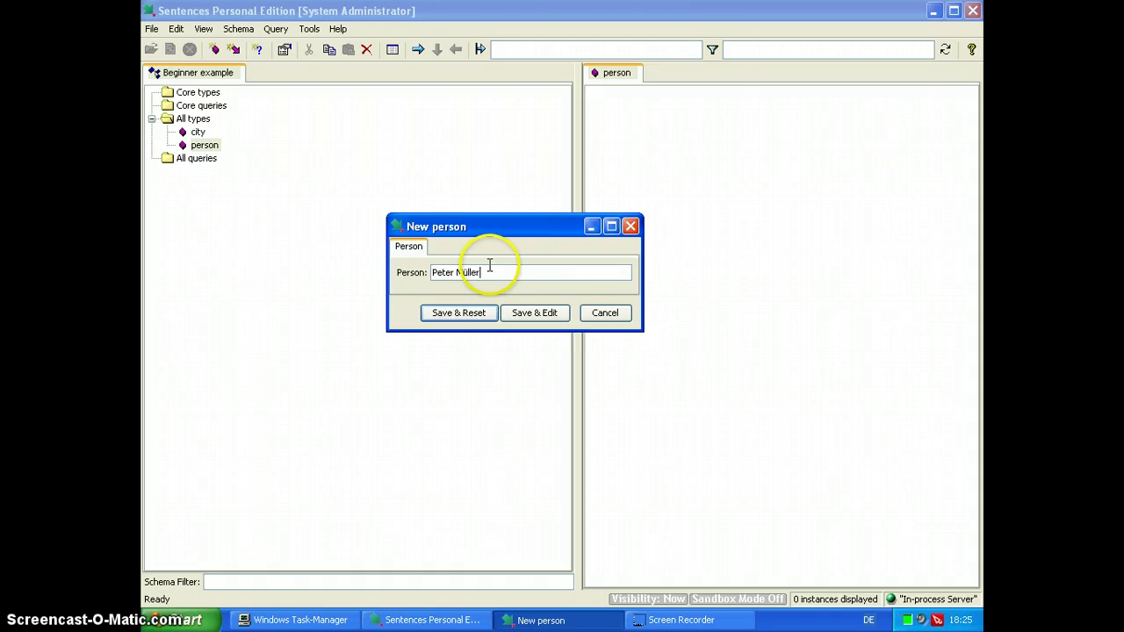
pyautogui.click(472, 314)
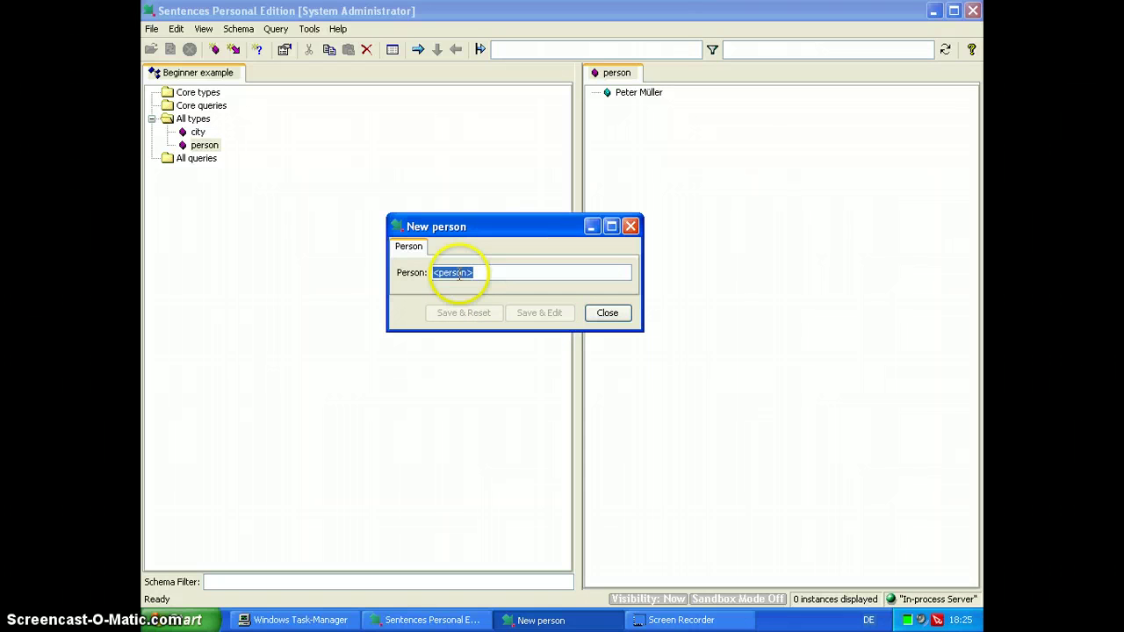
# - Enter two more people's full names in the person dataform, saving each one and resetting the form
pyautogui.write('Martin Huber')
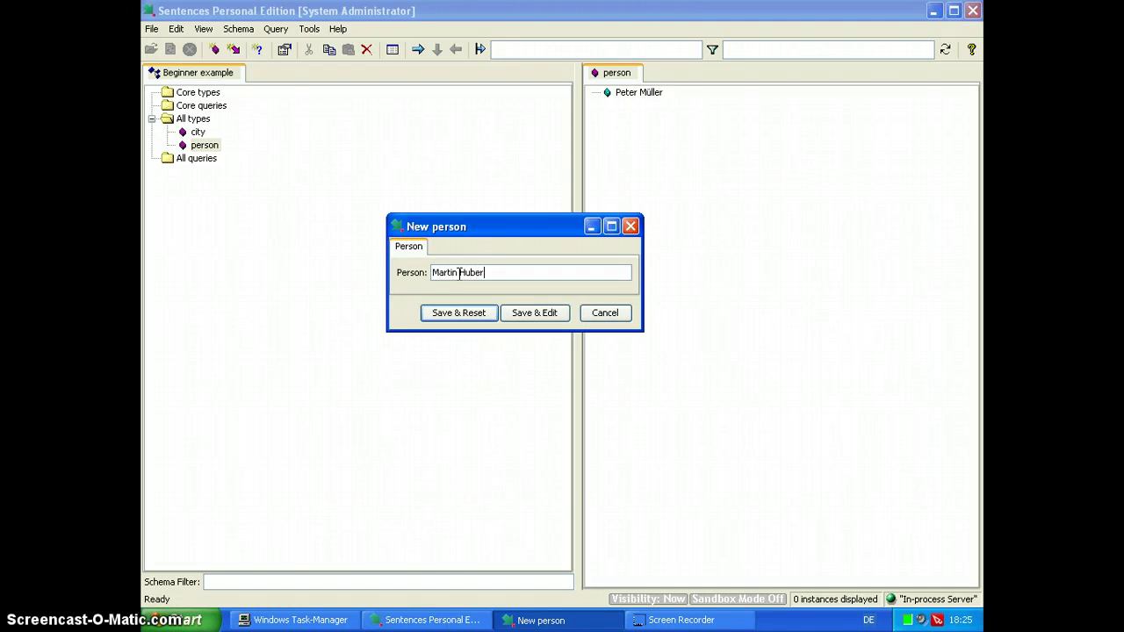
pyautogui.click(451, 309)
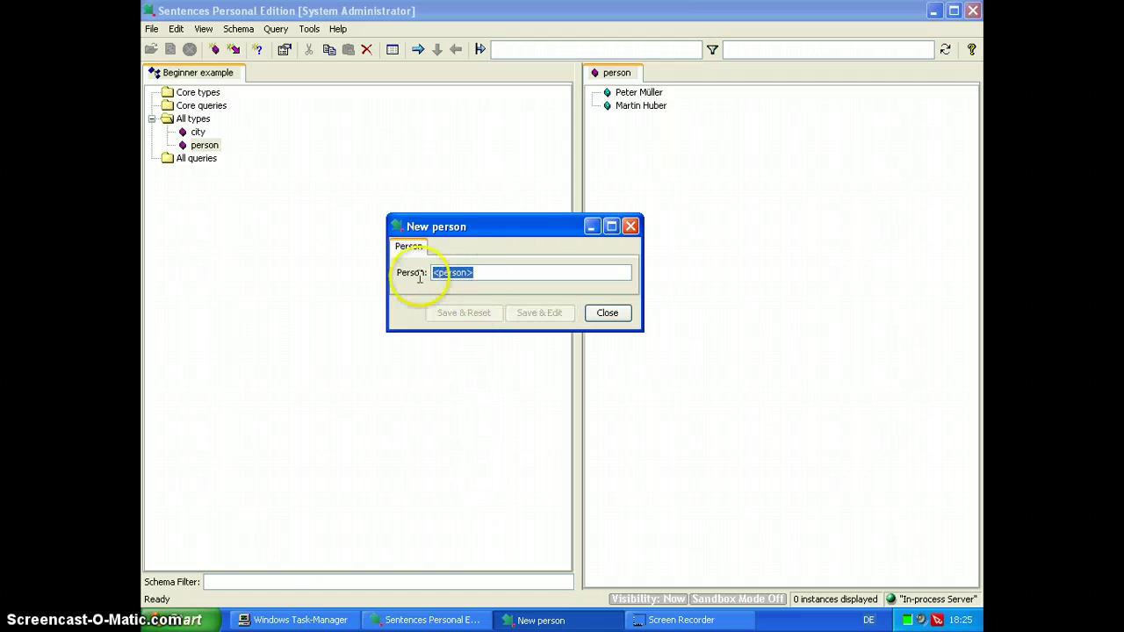
pyautogui.write('Eduardo Machales')
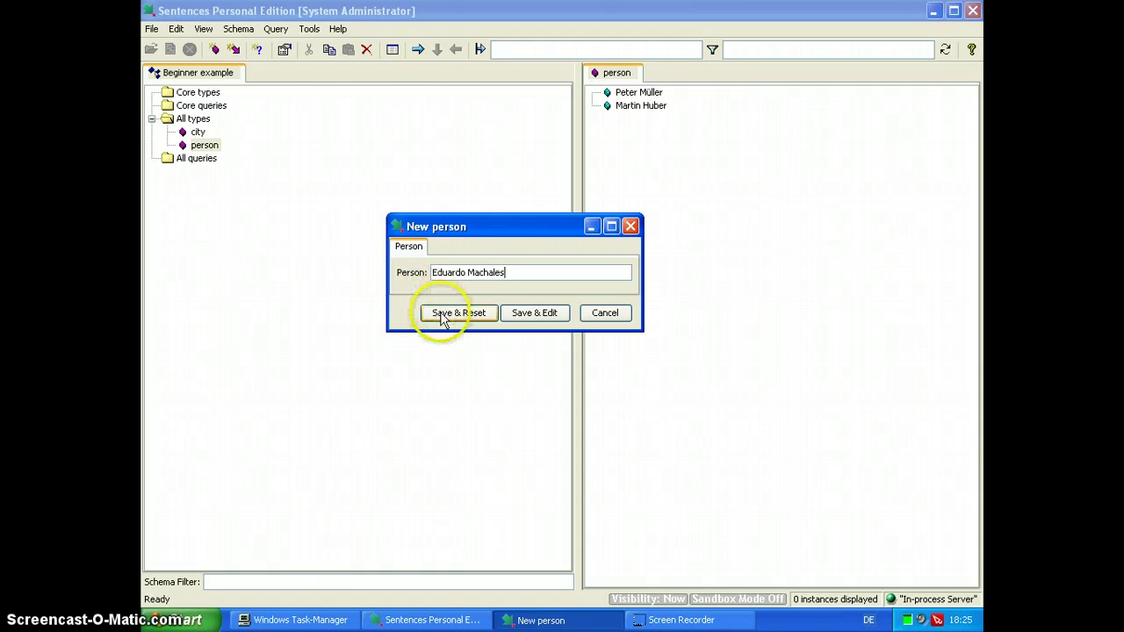
pyautogui.click(439, 315)
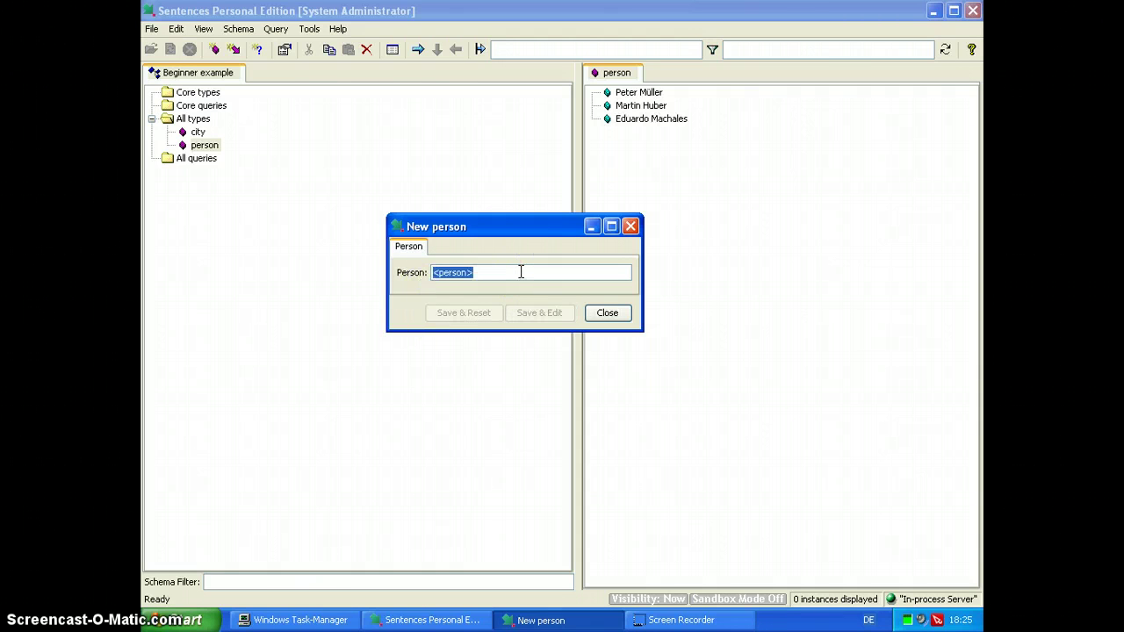
# - Enter one more person's full name, save it with the Save & Edit option and close the dataform
pyautogui.write('Clara Ob')
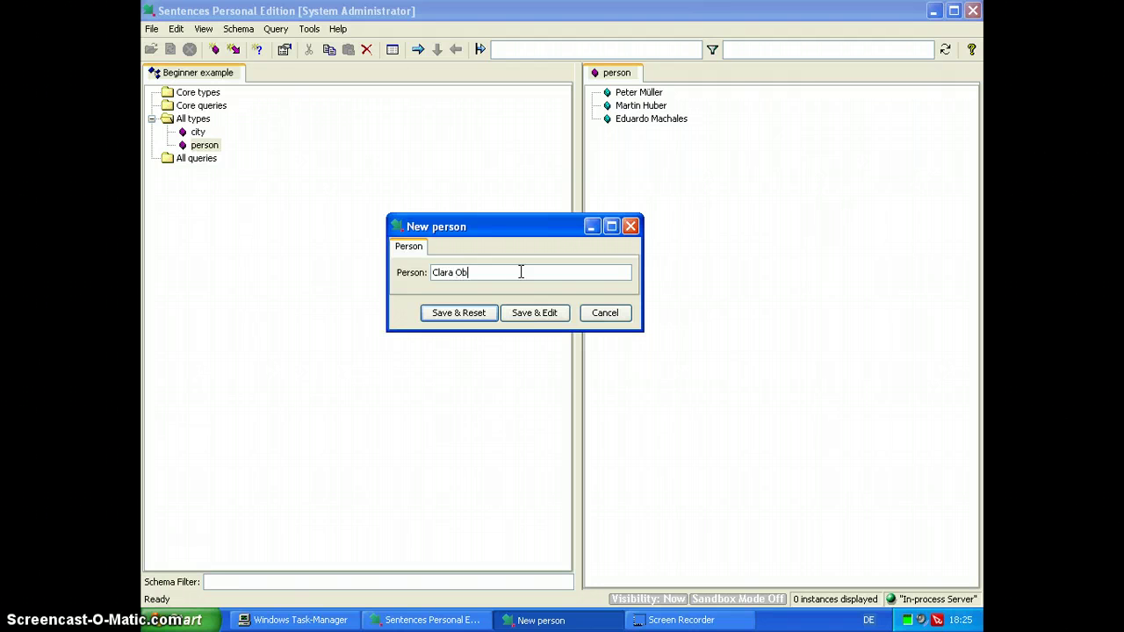
pyautogui.write('erbauer')
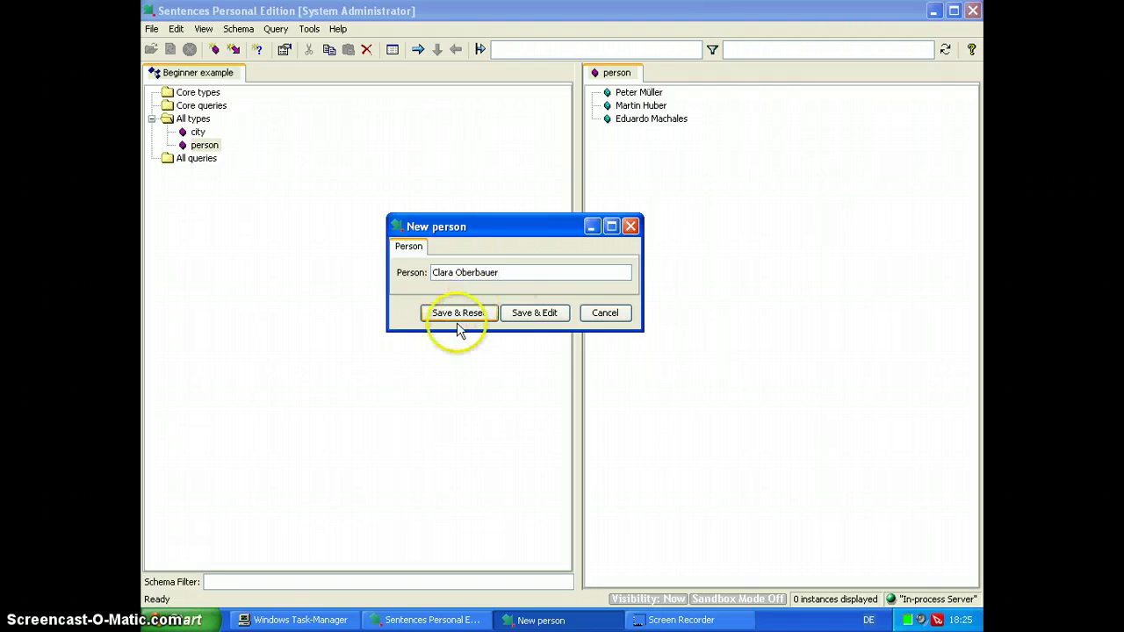
pyautogui.click(527, 312)
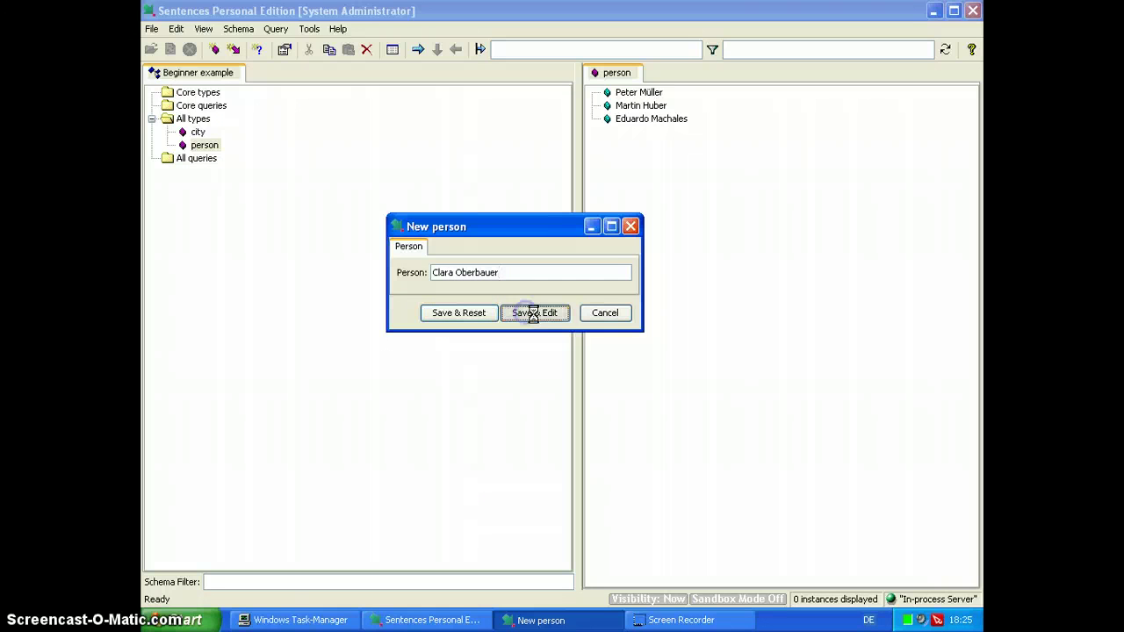
pyautogui.click(605, 312)
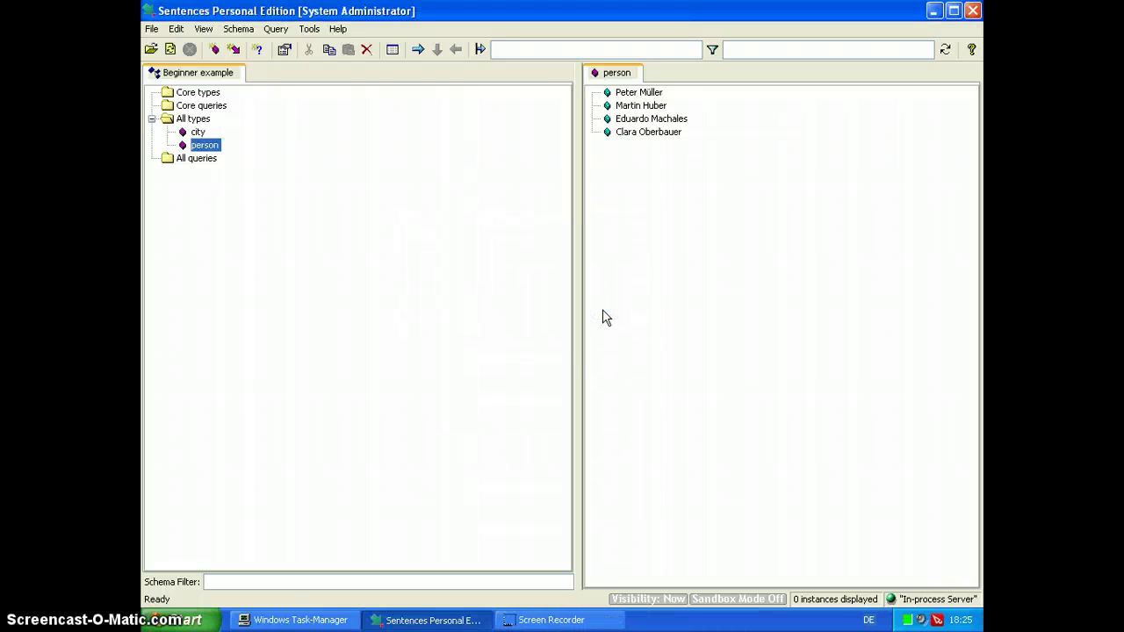
# - Open the dataform of the second person in the instance list, move it towards the middle, view its contents and close it
pyautogui.click(419, 166)
pyautogui.click(644, 105)
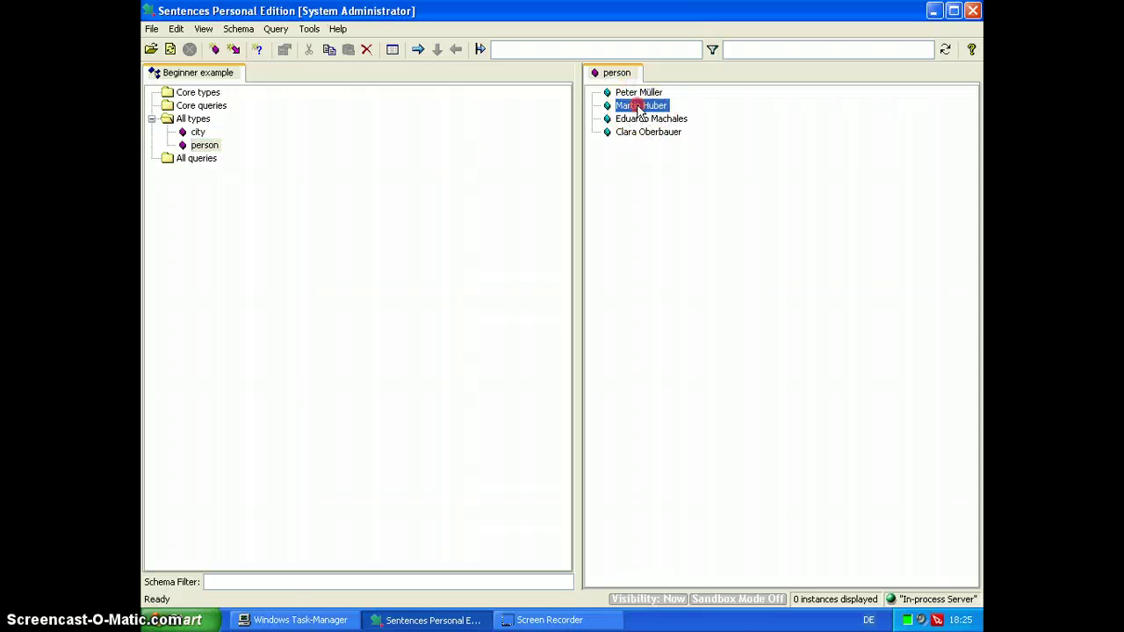
pyautogui.rightClick(637, 106)
pyautogui.click(655, 111)
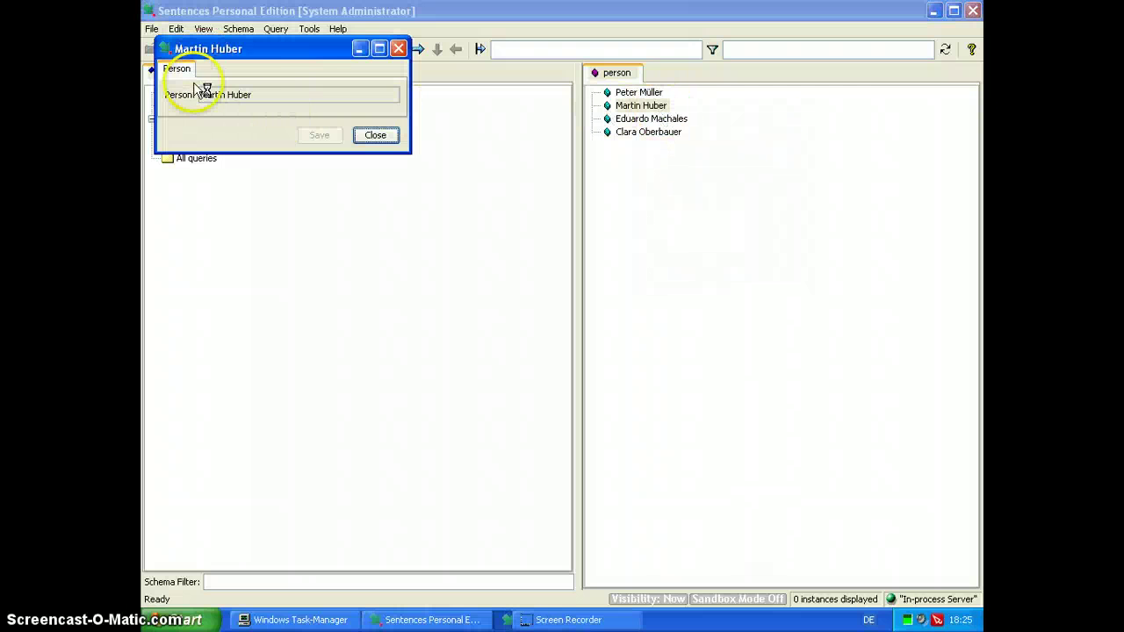
pyautogui.moveTo(239, 50); pyautogui.dragTo(391, 188)
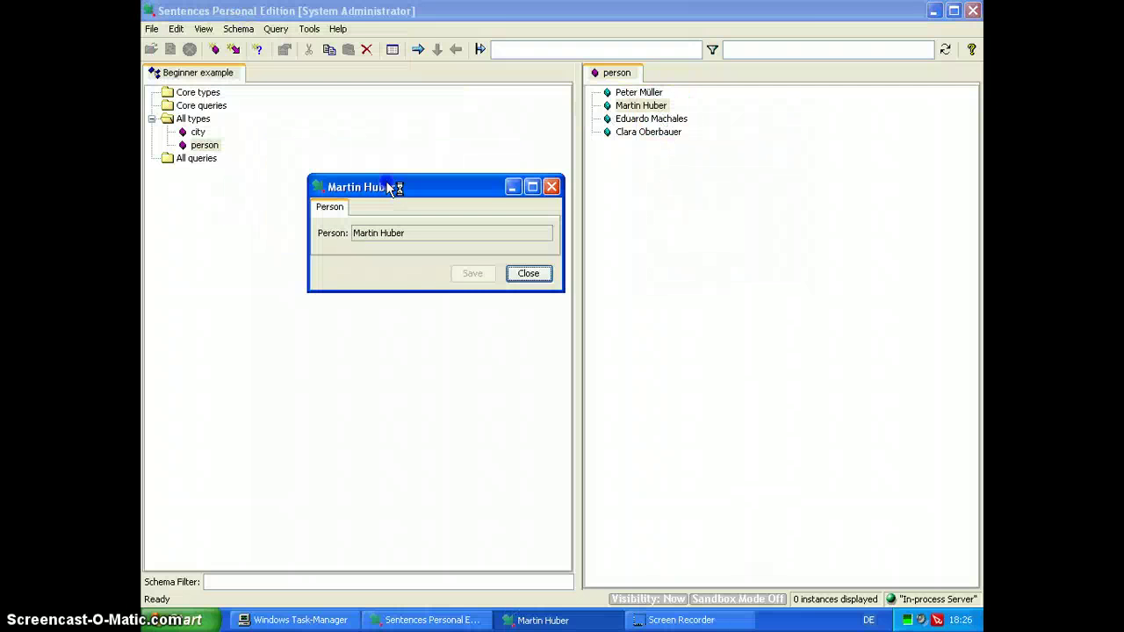
pyautogui.click(339, 221)
pyautogui.click(530, 276)
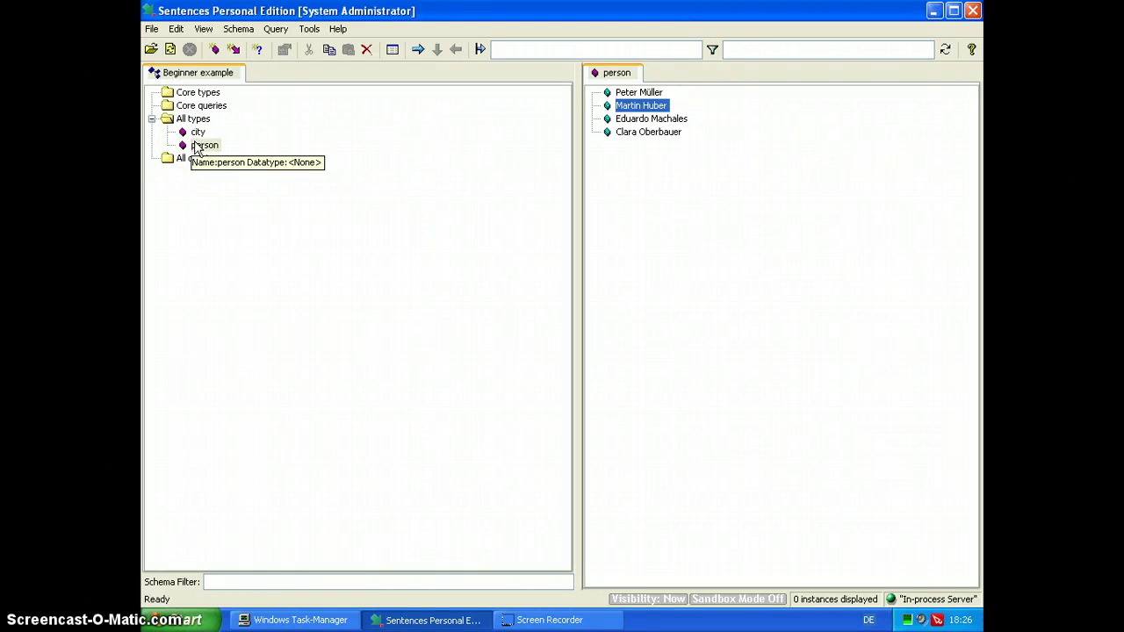
# - Compare the instances stored under the city and person types by switching between the two
pyautogui.click(198, 132)
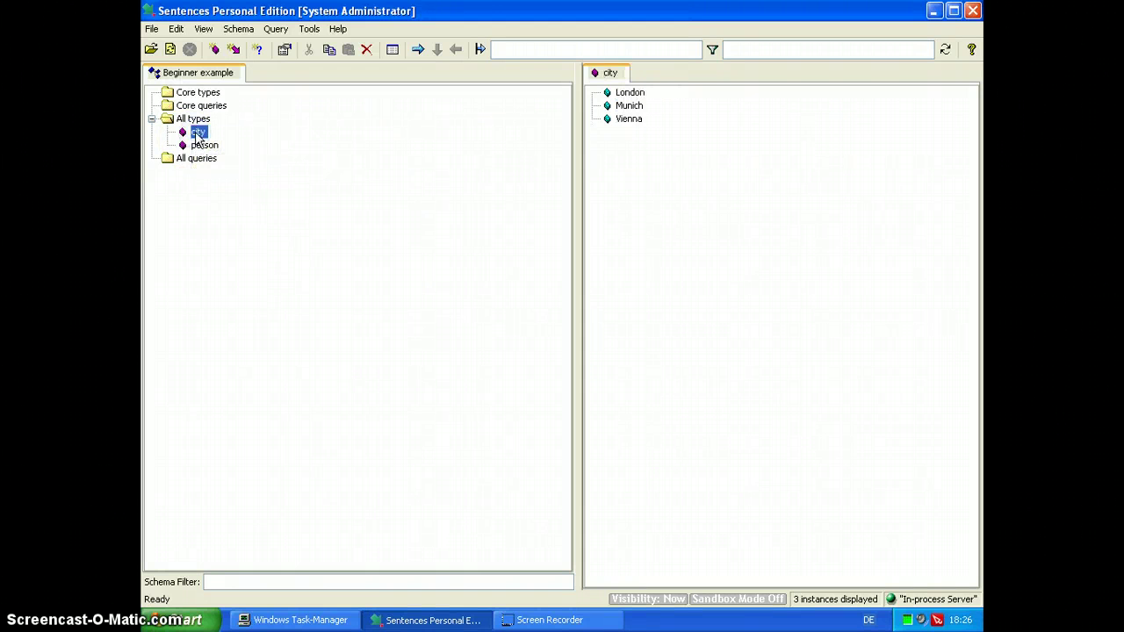
pyautogui.click(200, 145)
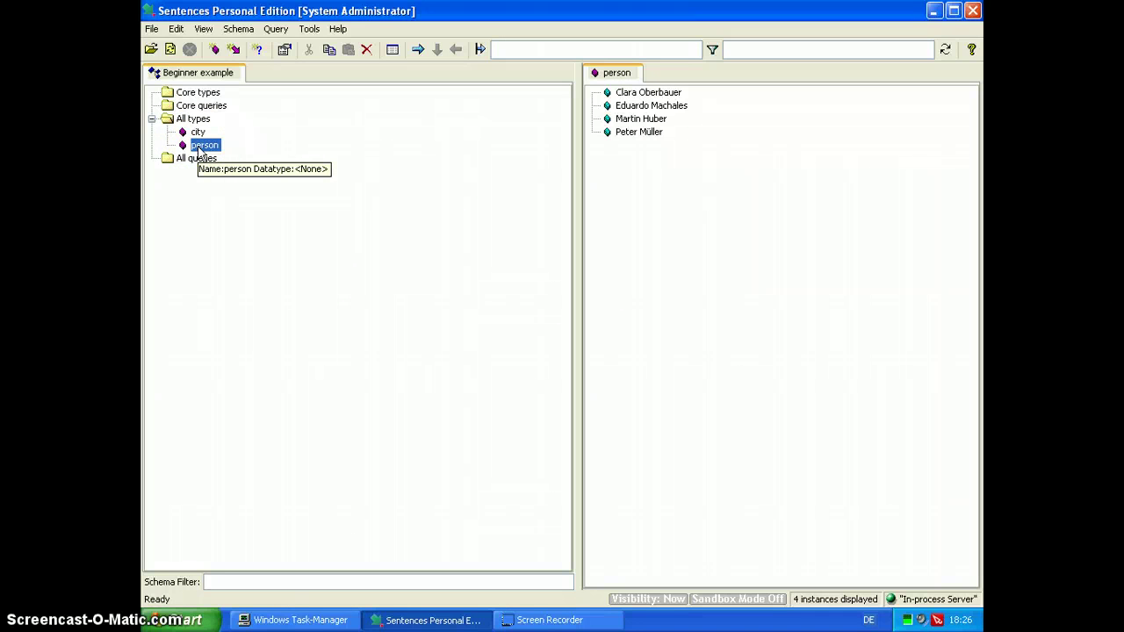
pyautogui.click(199, 137)
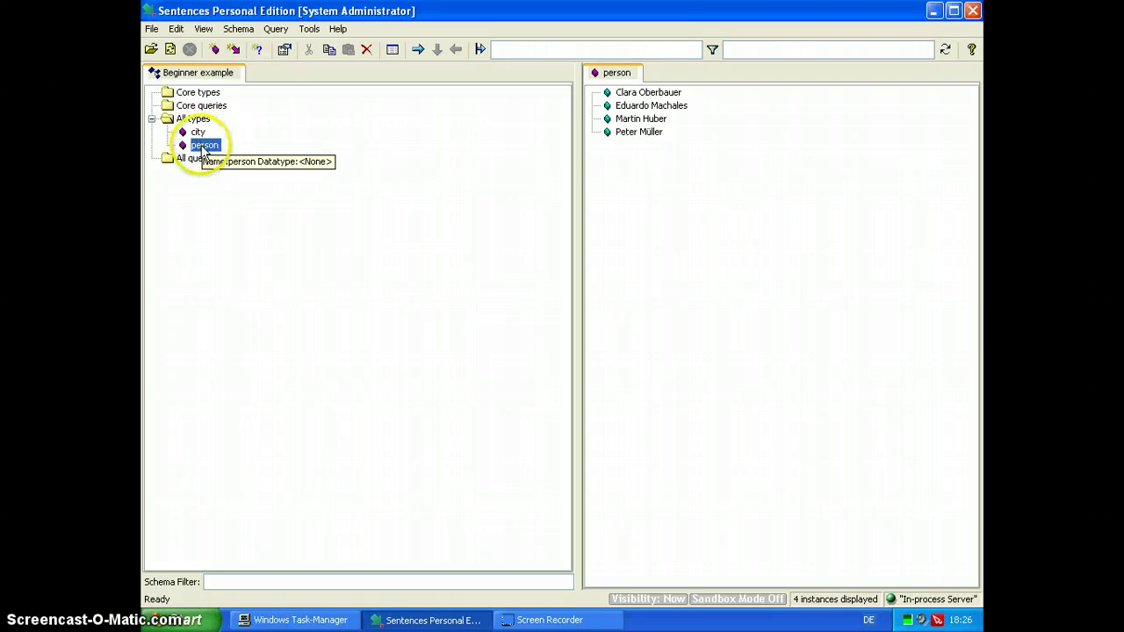
pyautogui.click(198, 132)
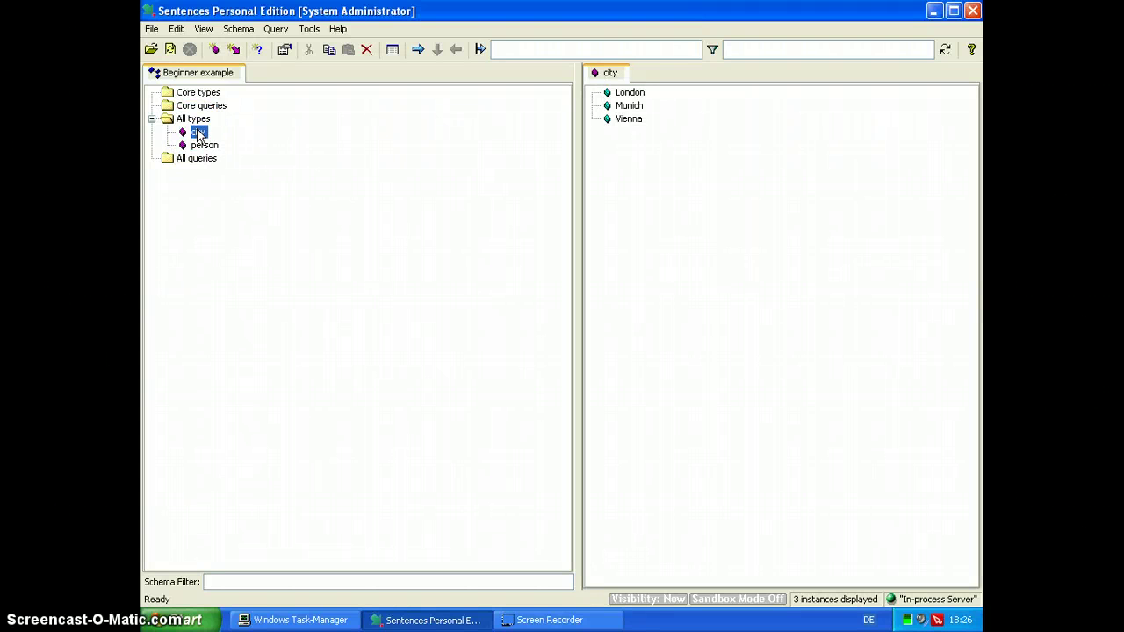
pyautogui.click(203, 146)
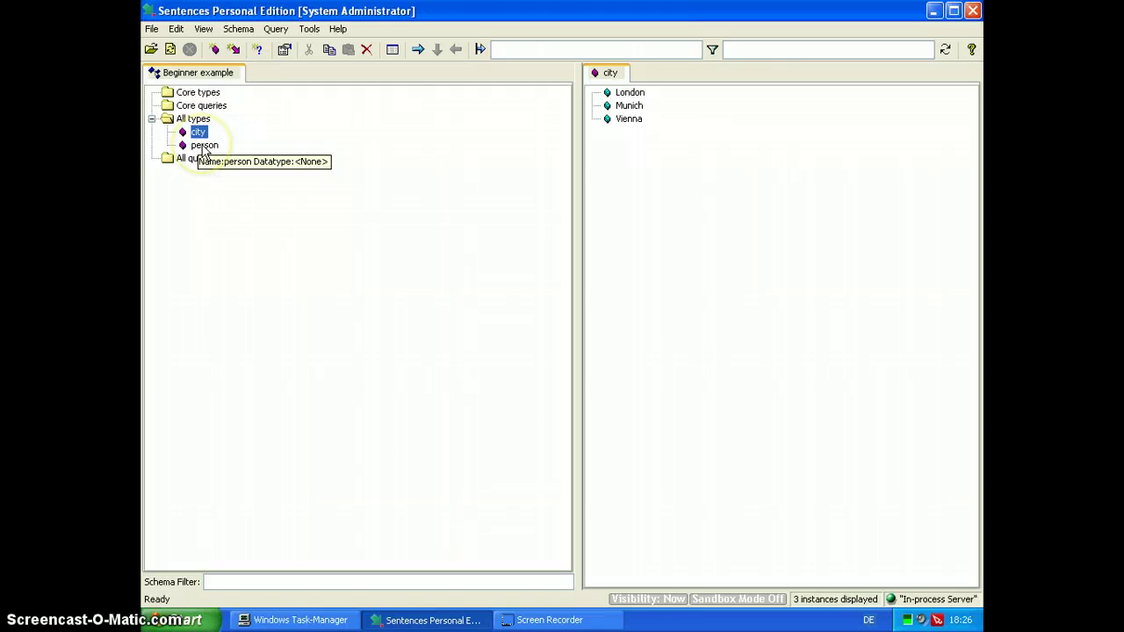
pyautogui.click(202, 149)
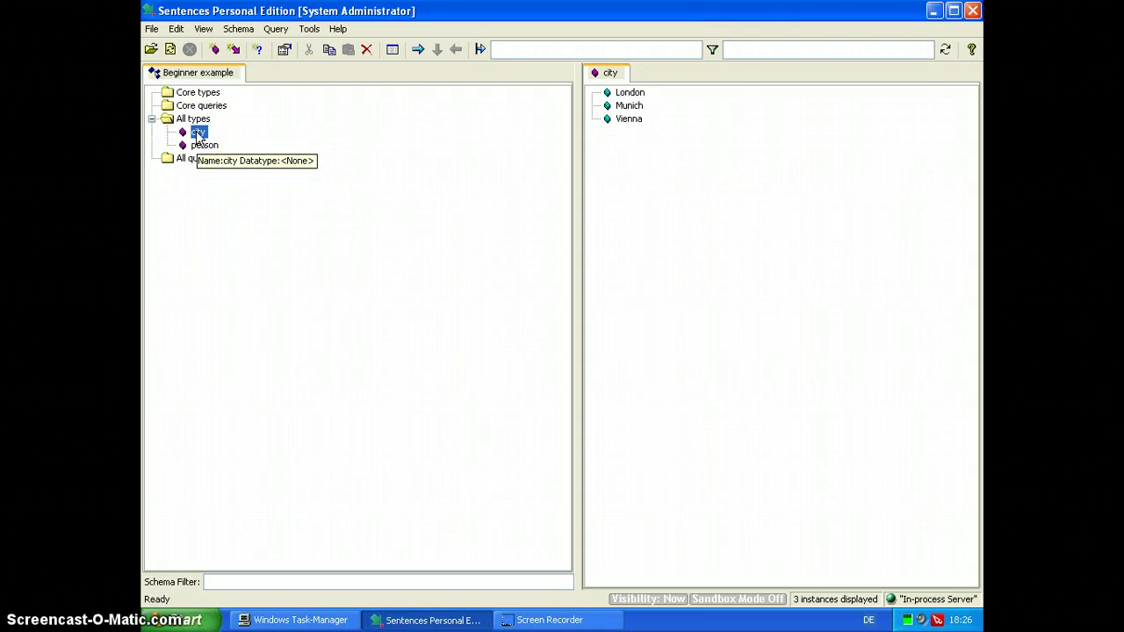
pyautogui.click(203, 148)
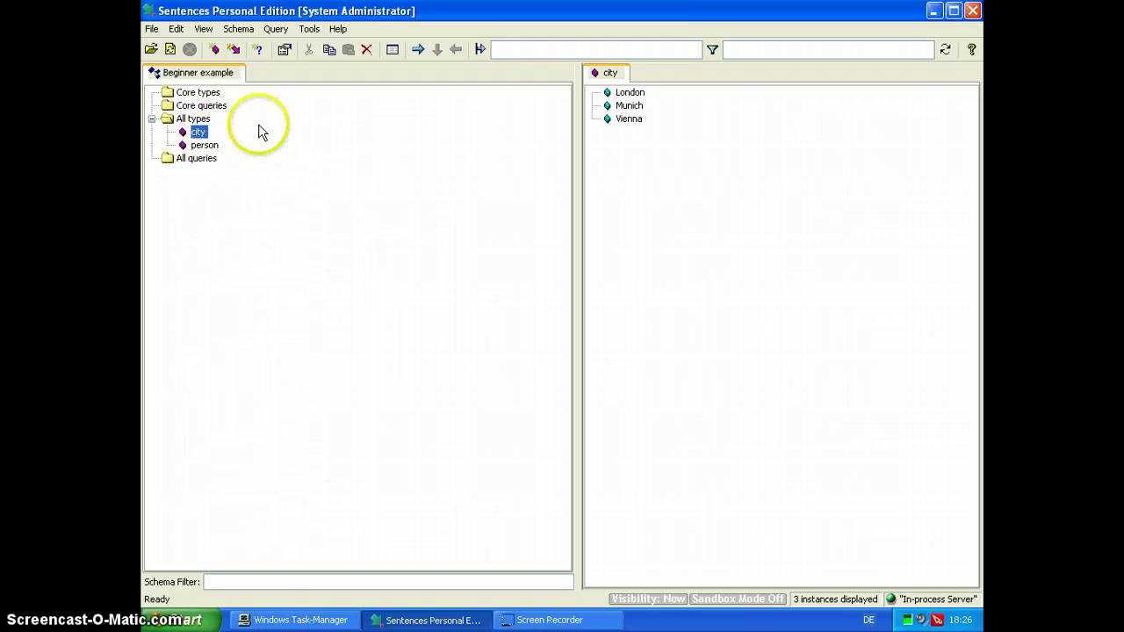
# - Start a new association type with city as the source and person as the target
pyautogui.rightClick(200, 133)
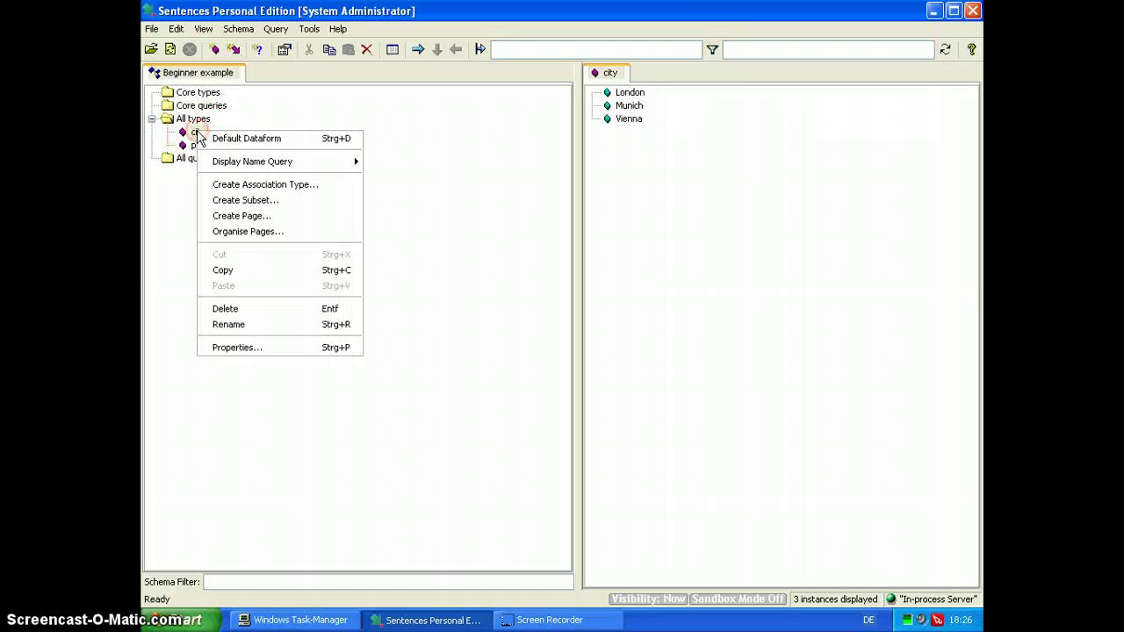
pyautogui.click(266, 187)
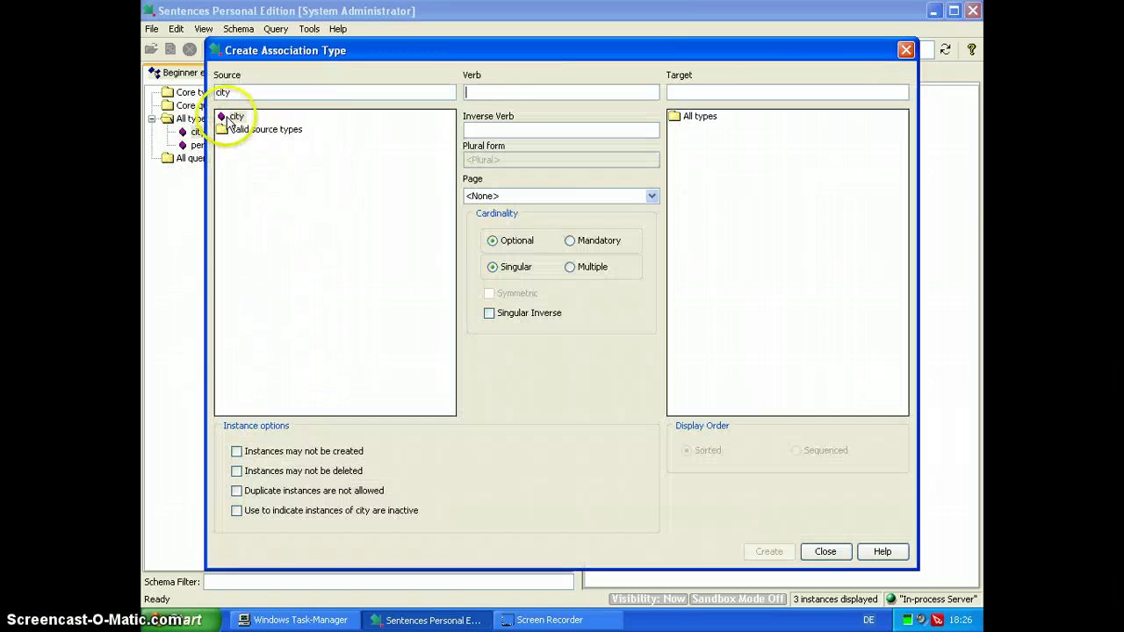
pyautogui.click(700, 118)
pyautogui.doubleClick(700, 118)
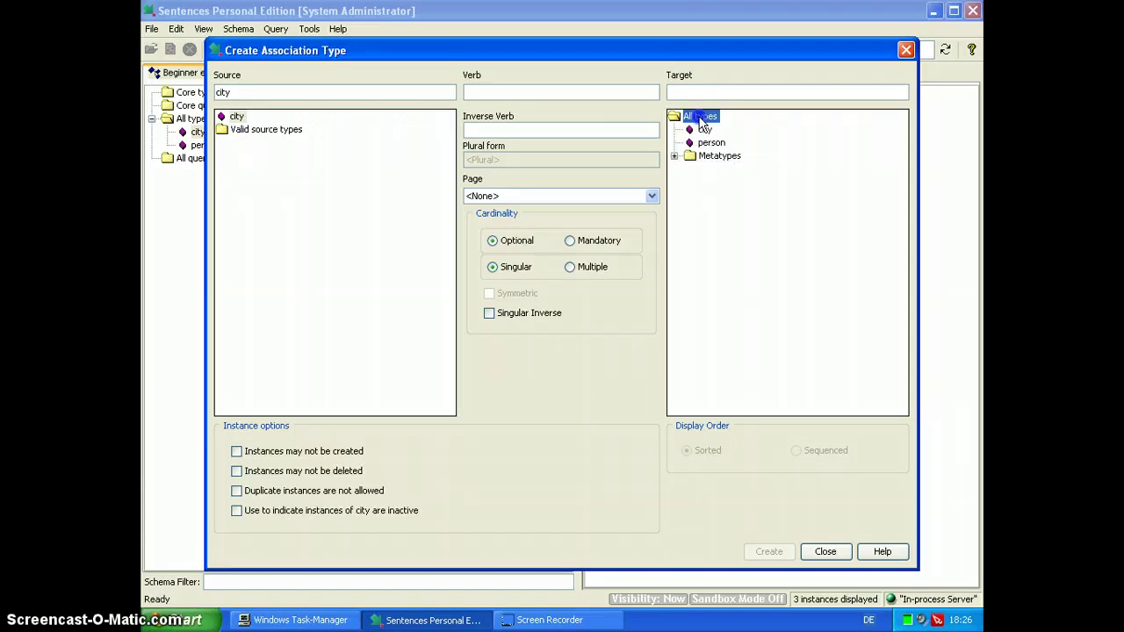
pyautogui.click(712, 143)
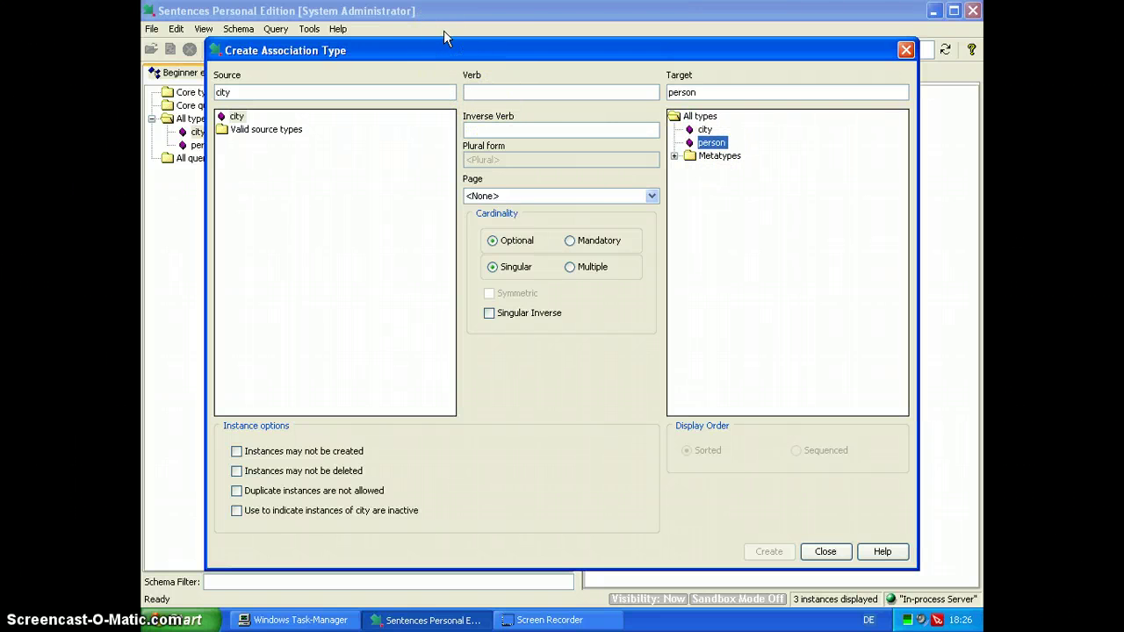
# - Set the association's verb to "is home to" and its inverse verb to "is living in city"
pyautogui.click(482, 94)
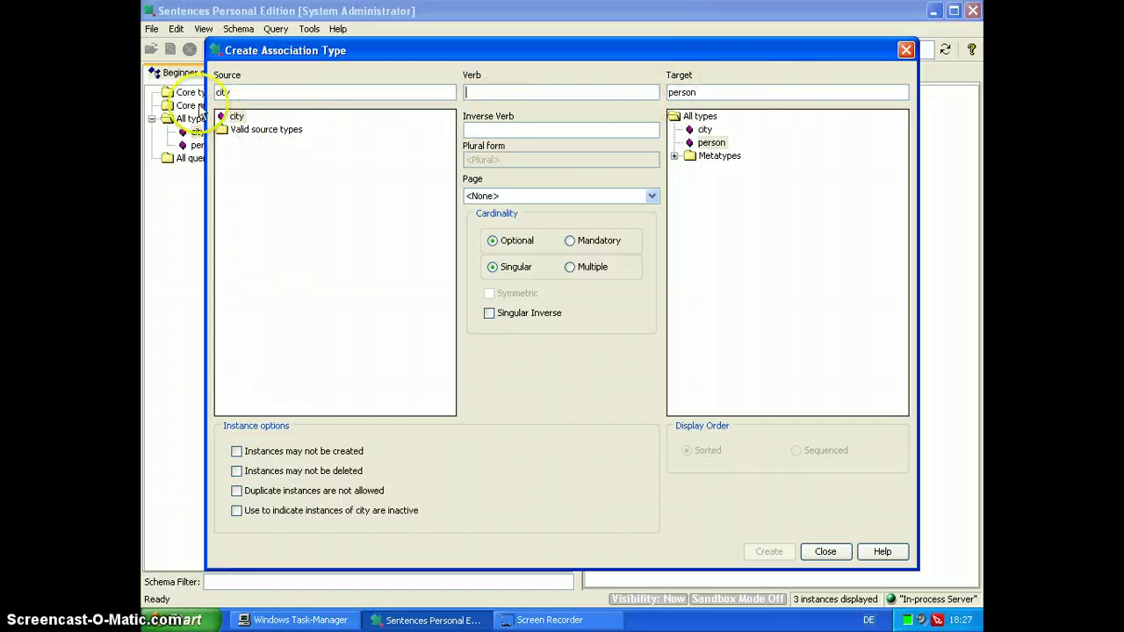
pyautogui.click(501, 89)
pyautogui.write('is home to')
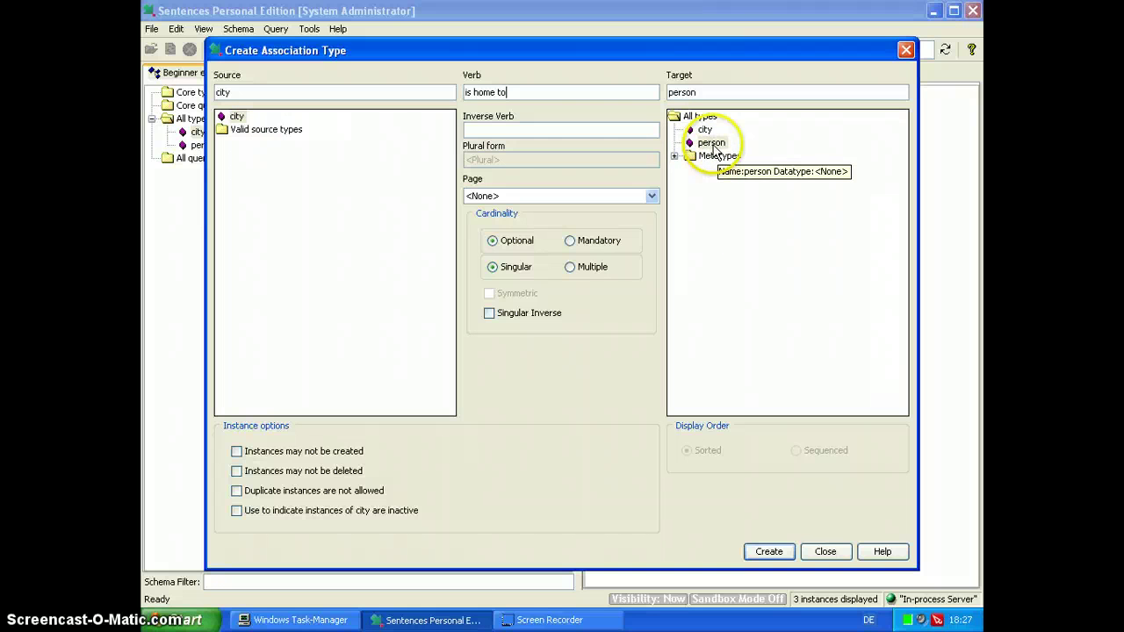
pyautogui.click(533, 130)
pyautogui.write('is')
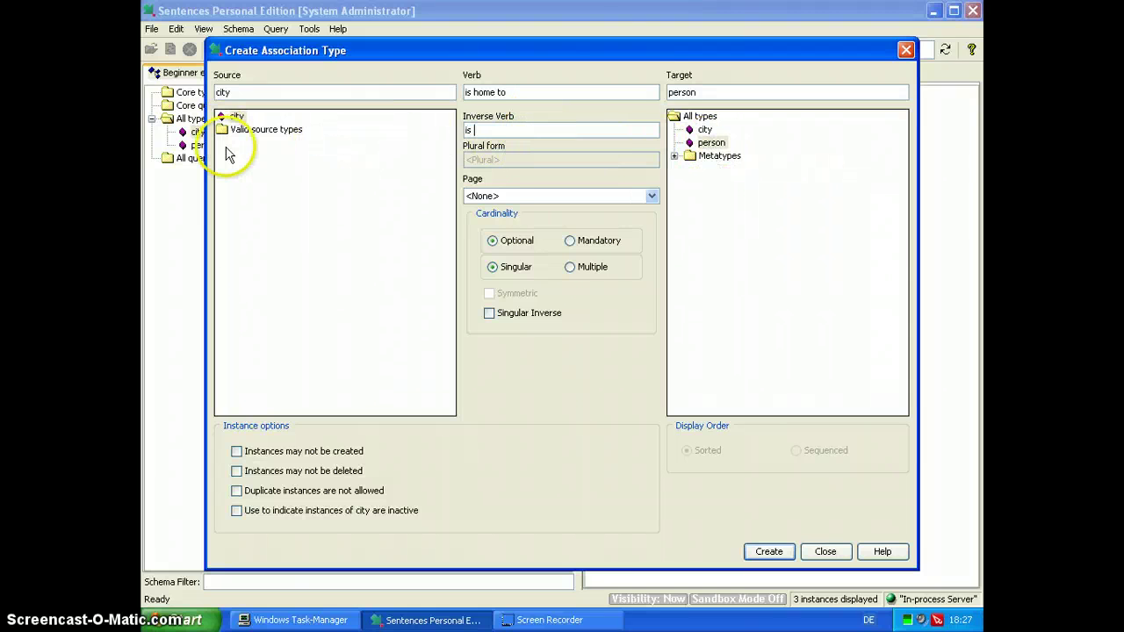
pyautogui.write(' liviong in city')
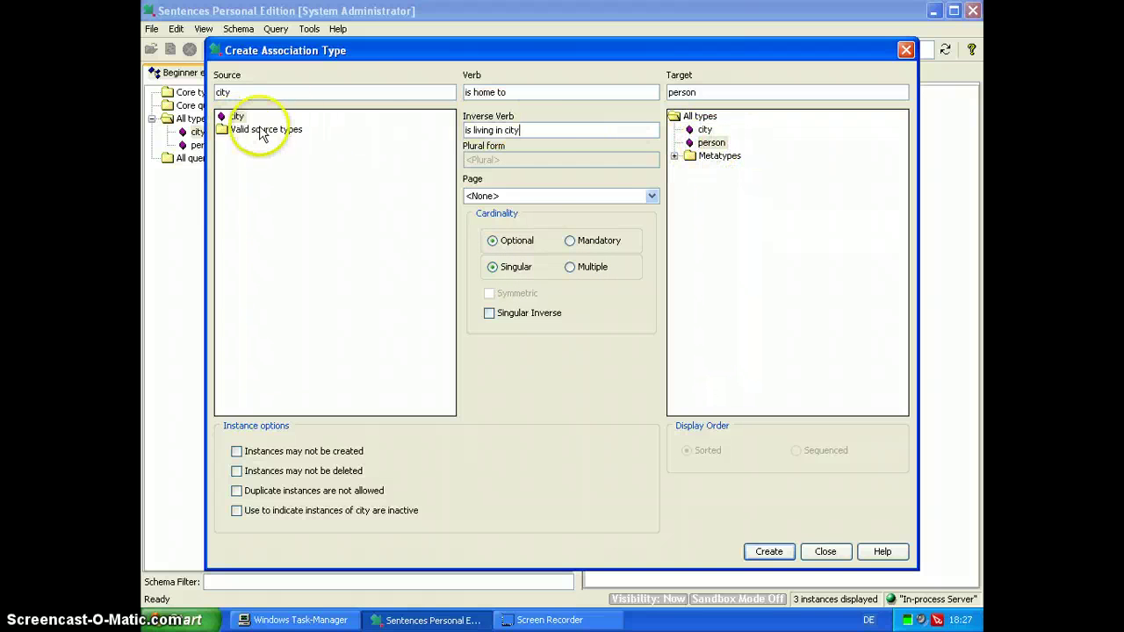
# - Make the association's cardinality Multiple with the plural form "is home to many", create it and close the dialog
pyautogui.click(570, 268)
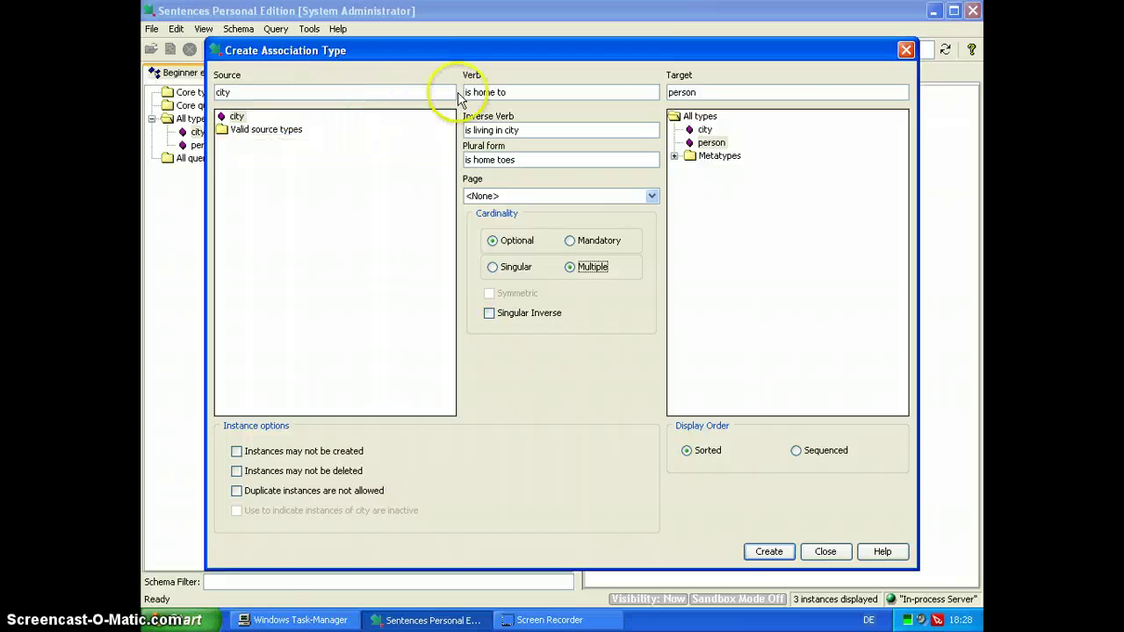
pyautogui.click(527, 159)
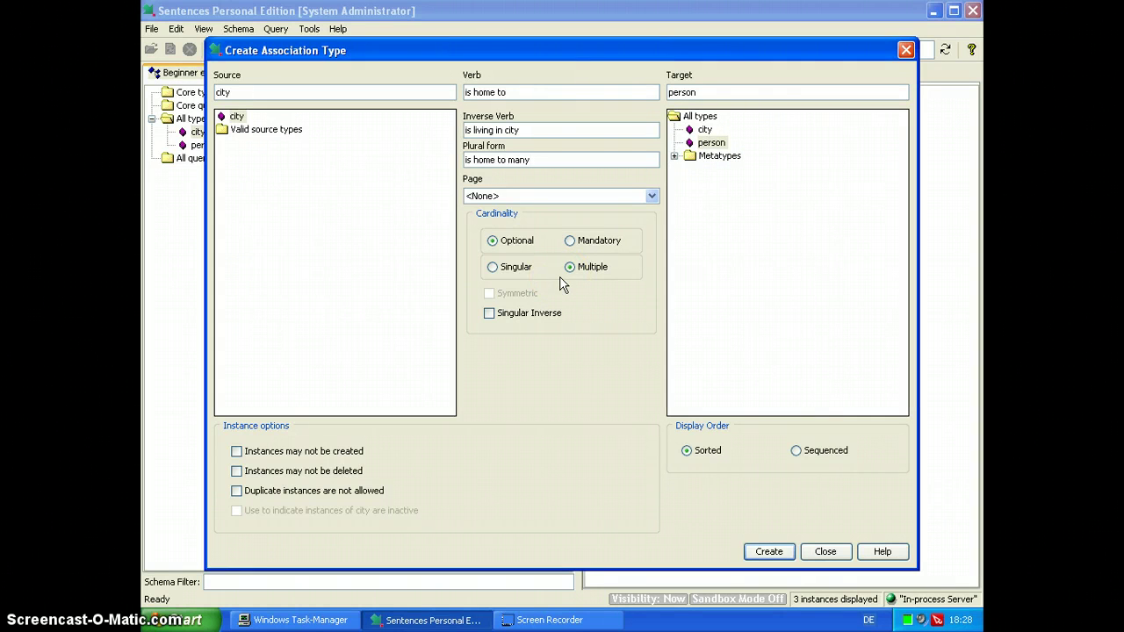
pyautogui.click(761, 552)
pyautogui.click(825, 552)
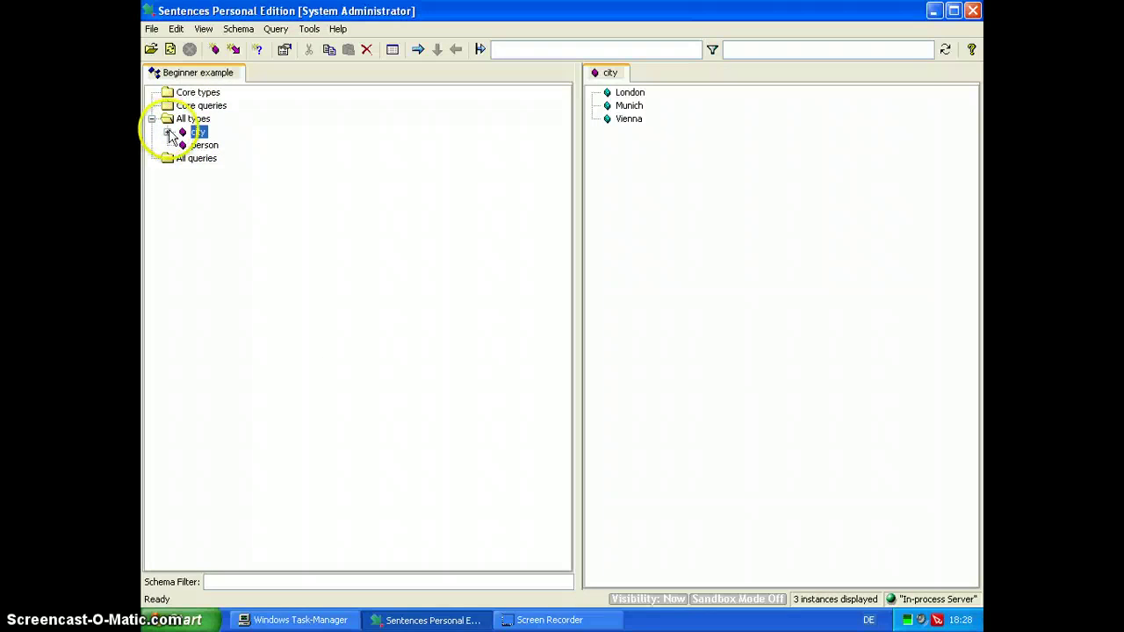
# - Expand the city and person types in turn to examine the association from both sides, and show the instances of its inverse
pyautogui.click(168, 133)
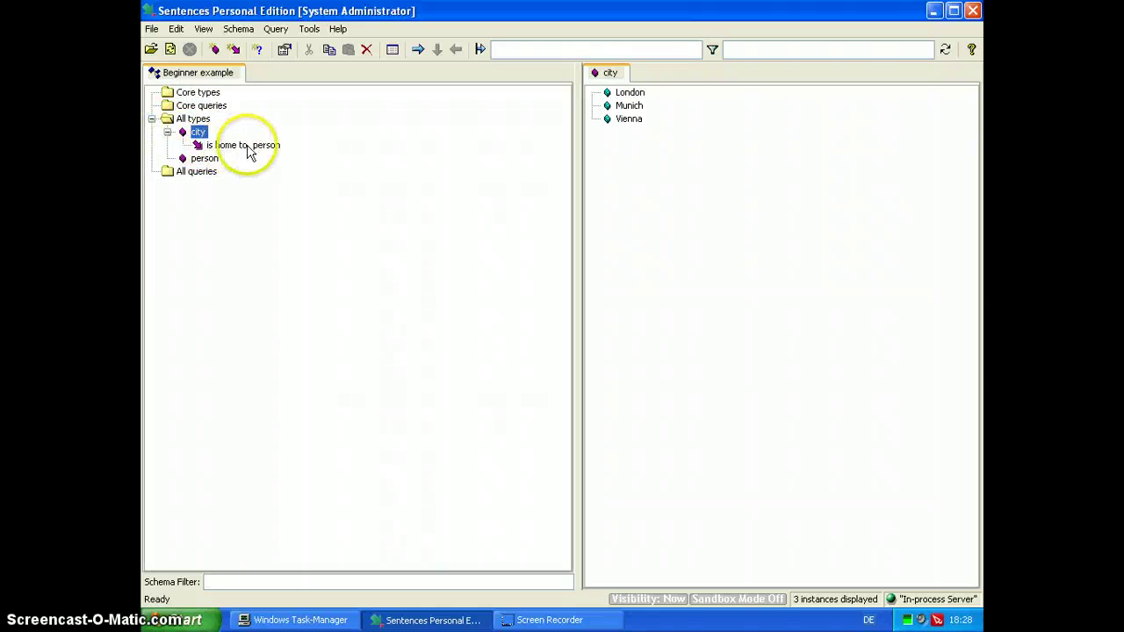
pyautogui.click(167, 133)
pyautogui.click(186, 146)
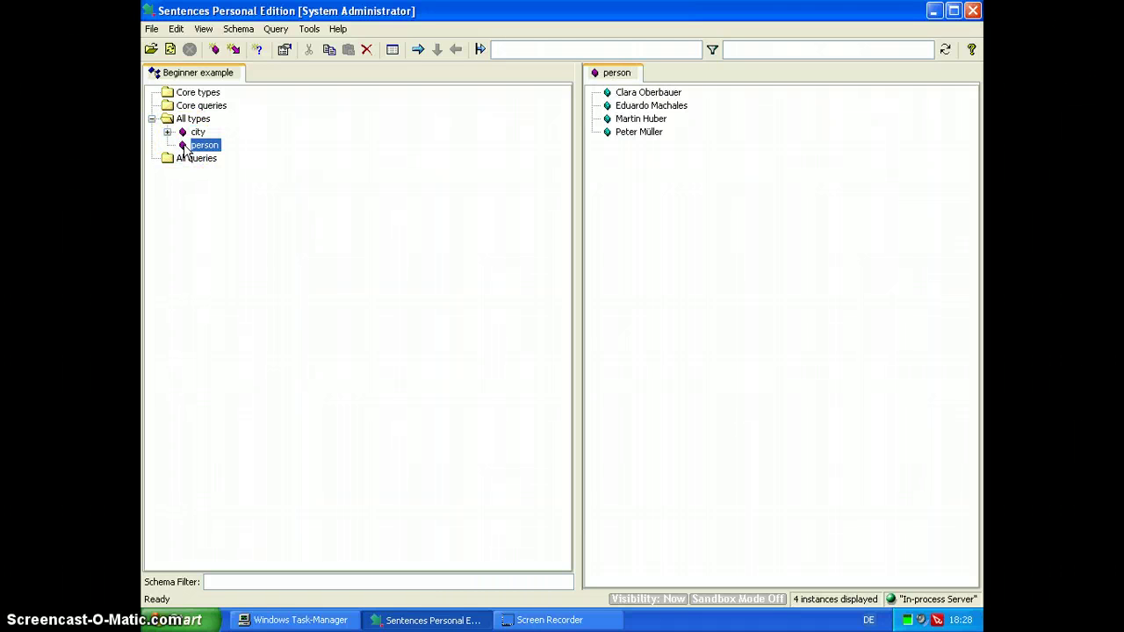
pyautogui.doubleClick(183, 149)
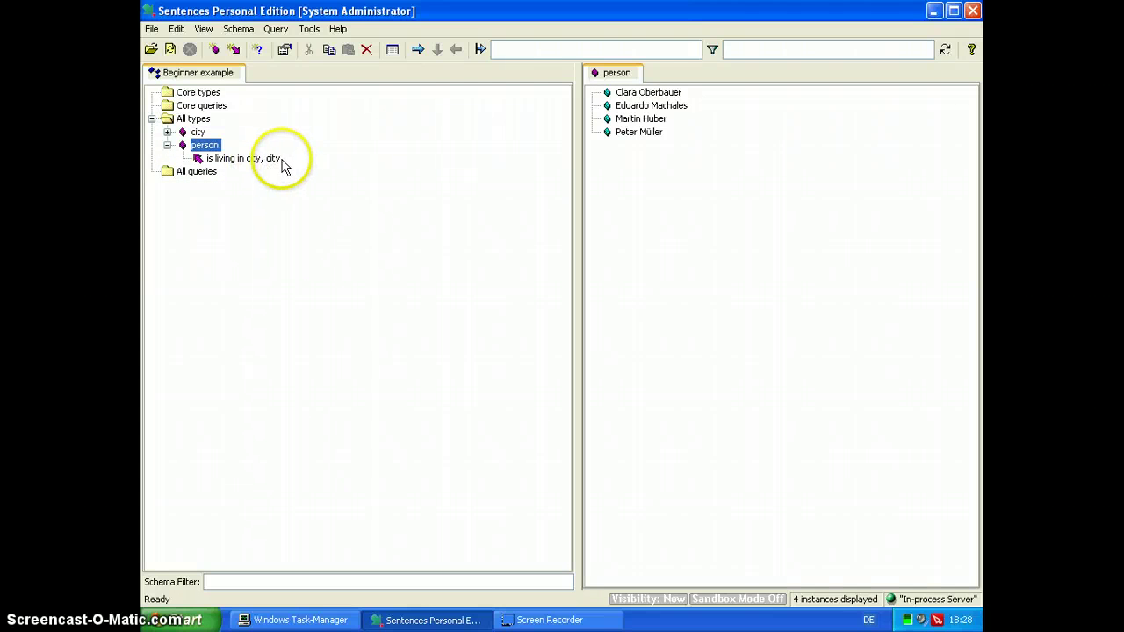
pyautogui.click(197, 131)
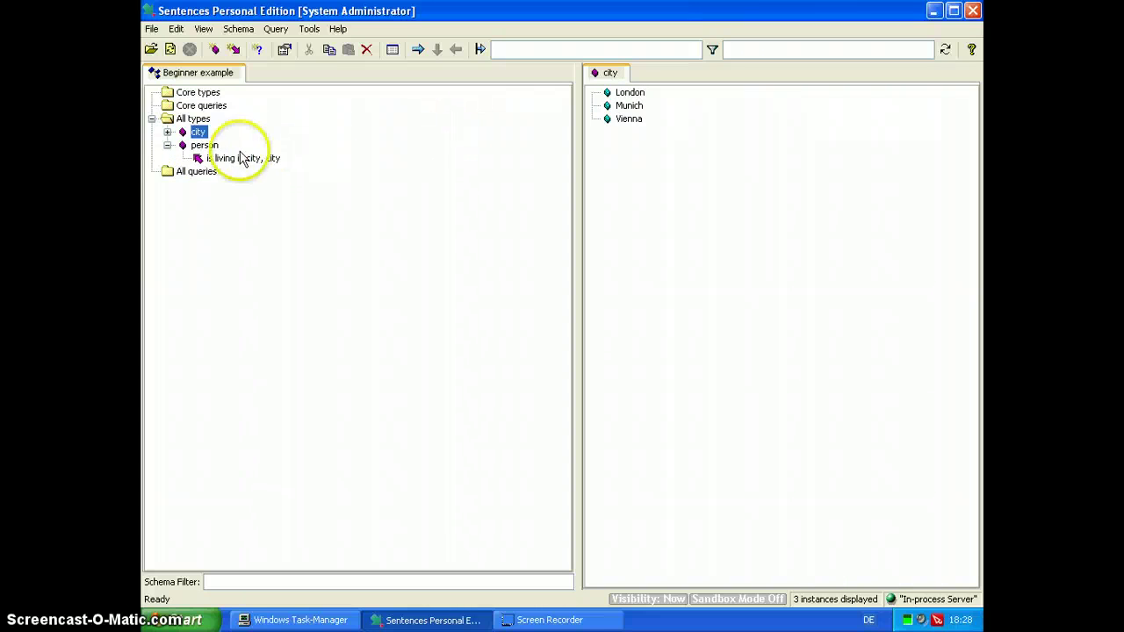
pyautogui.click(230, 163)
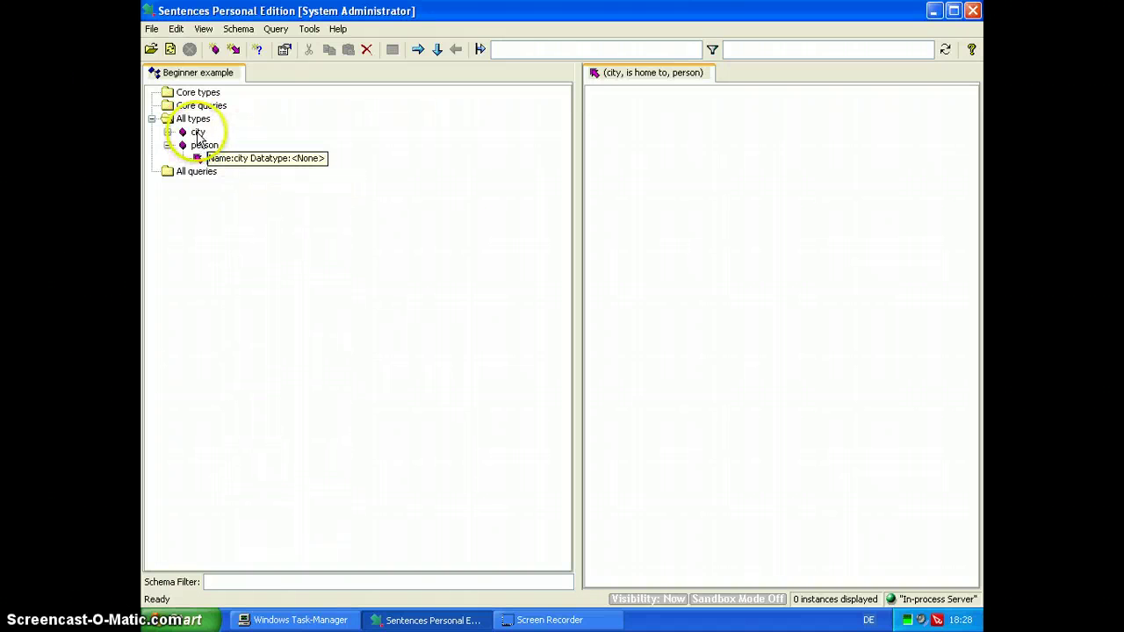
# - Collapse the person type, list the city instances and open London's default dataform, moving its window clear of the instance list
pyautogui.click(167, 145)
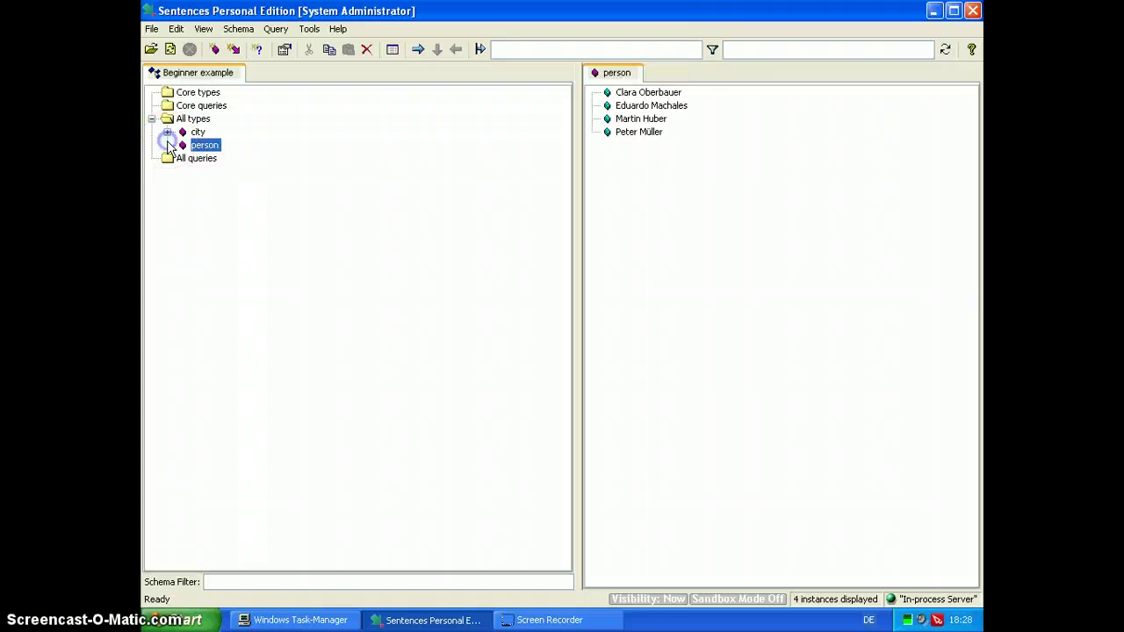
pyautogui.click(198, 132)
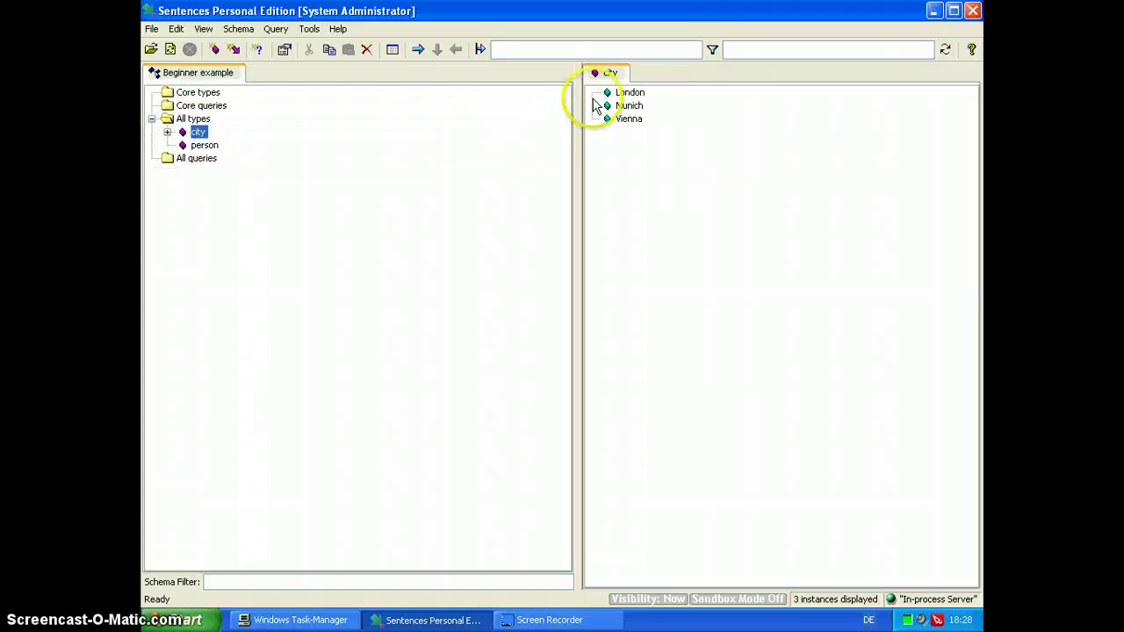
pyautogui.click(629, 94)
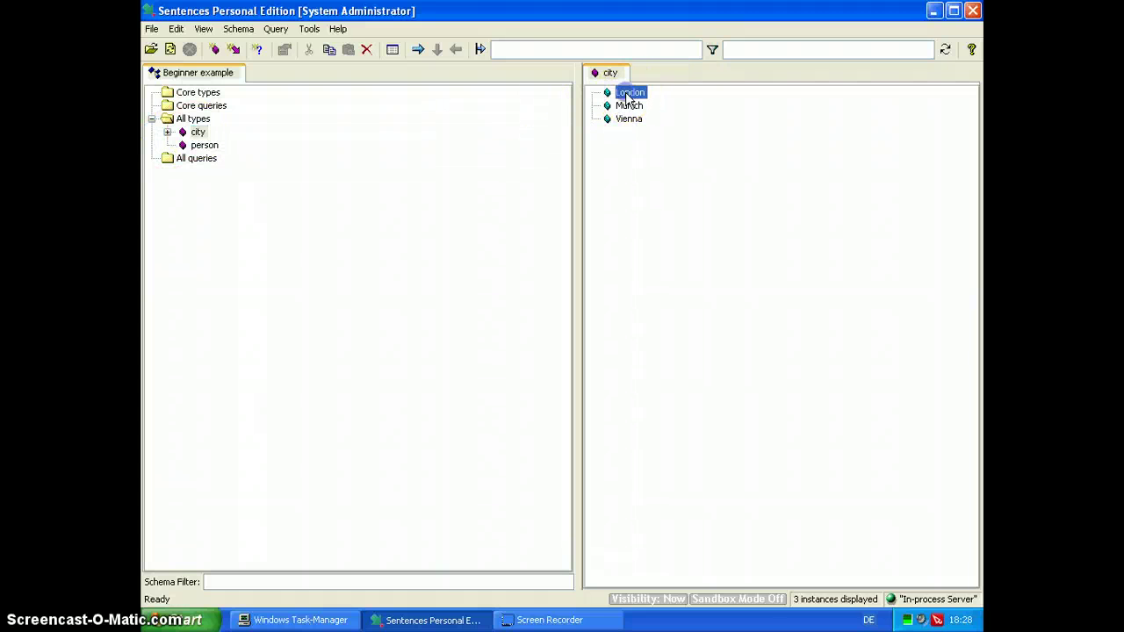
pyautogui.rightClick(626, 93)
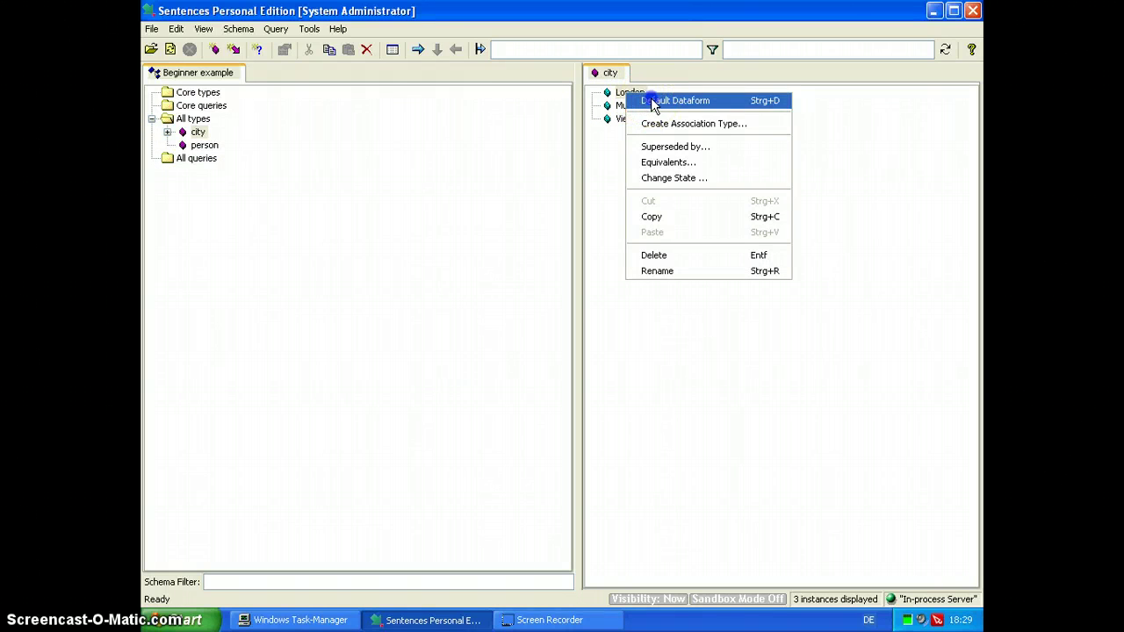
pyautogui.click(654, 101)
pyautogui.moveTo(285, 53); pyautogui.dragTo(628, 227)
pyautogui.click(592, 211)
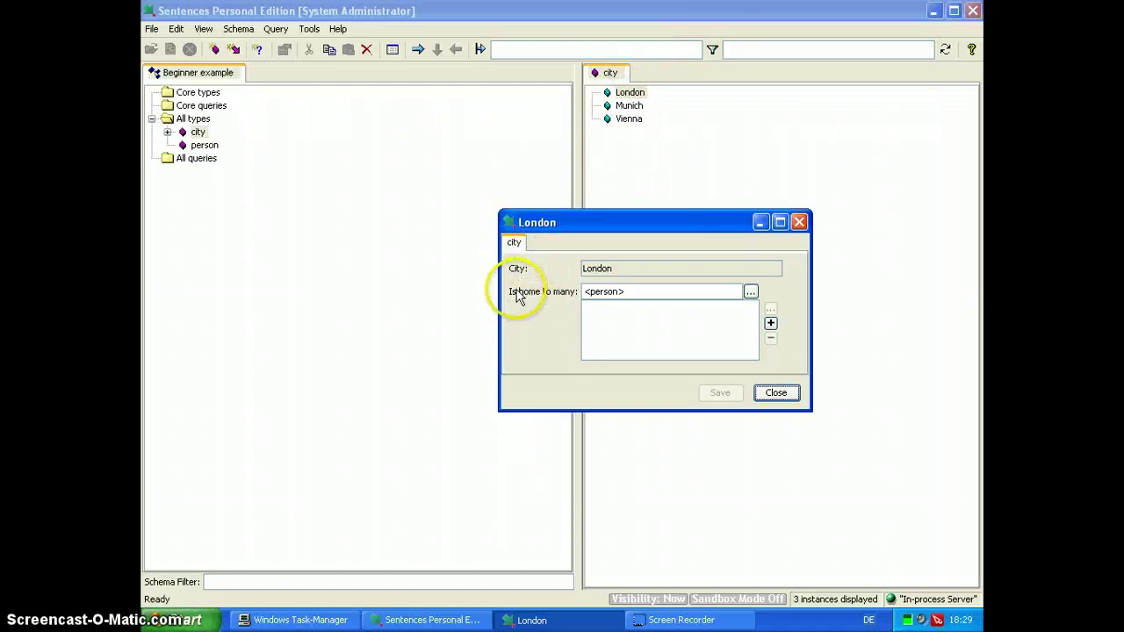
# - Add the second listed person to London's "Is home to many" association
pyautogui.click(750, 294)
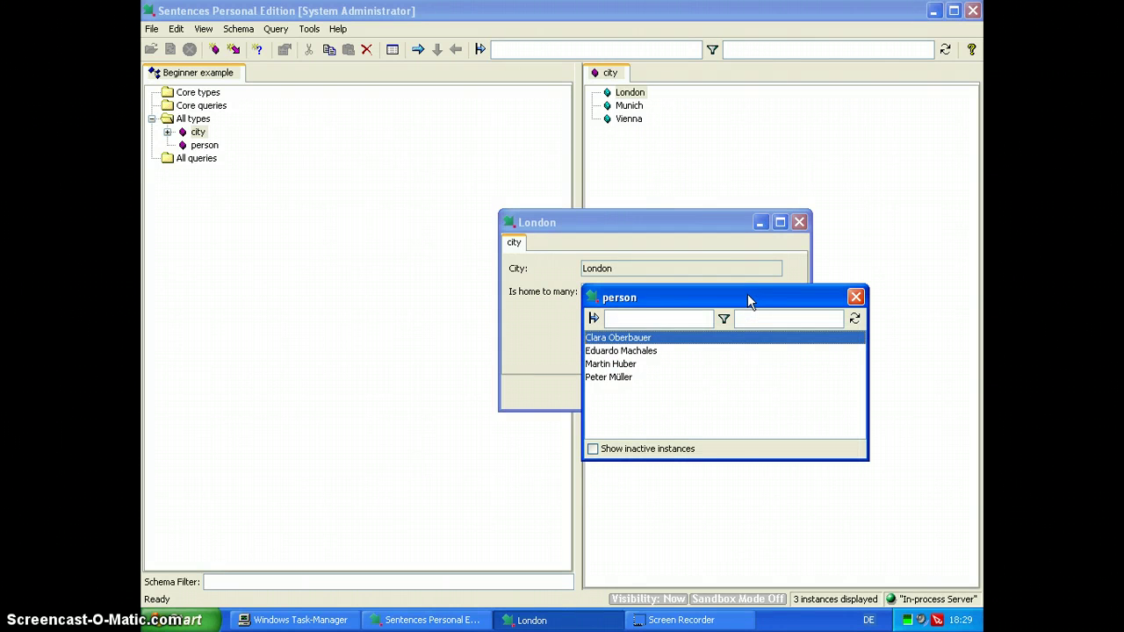
pyautogui.doubleClick(620, 352)
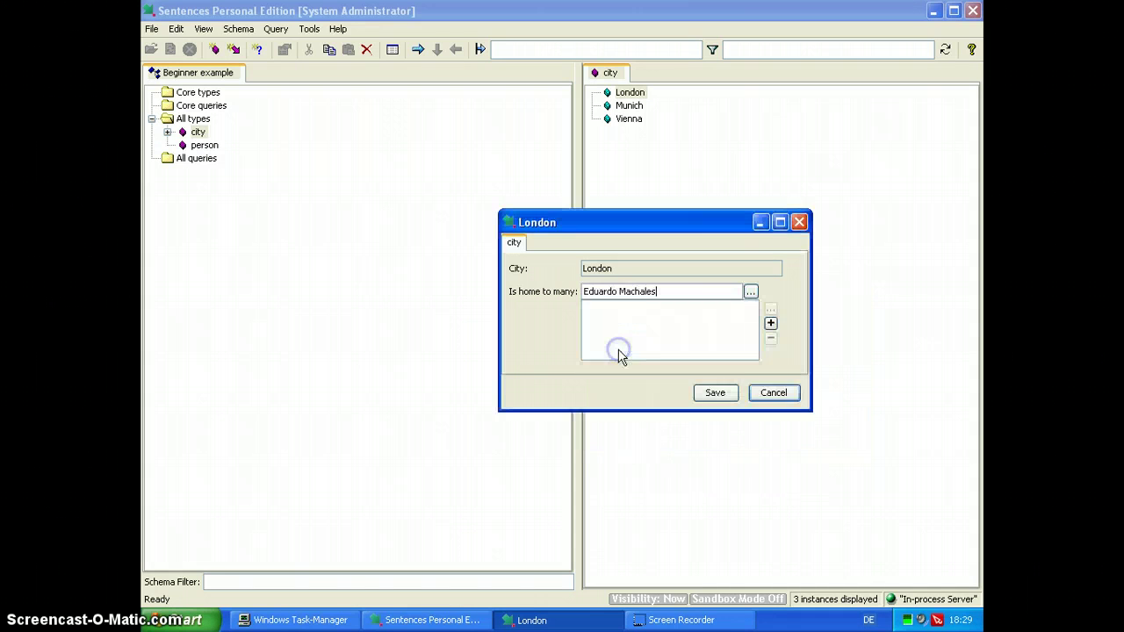
pyautogui.click(771, 324)
# - Add the third listed person to London's "Is home to many" association, save the record and close its dataform
pyautogui.click(768, 307)
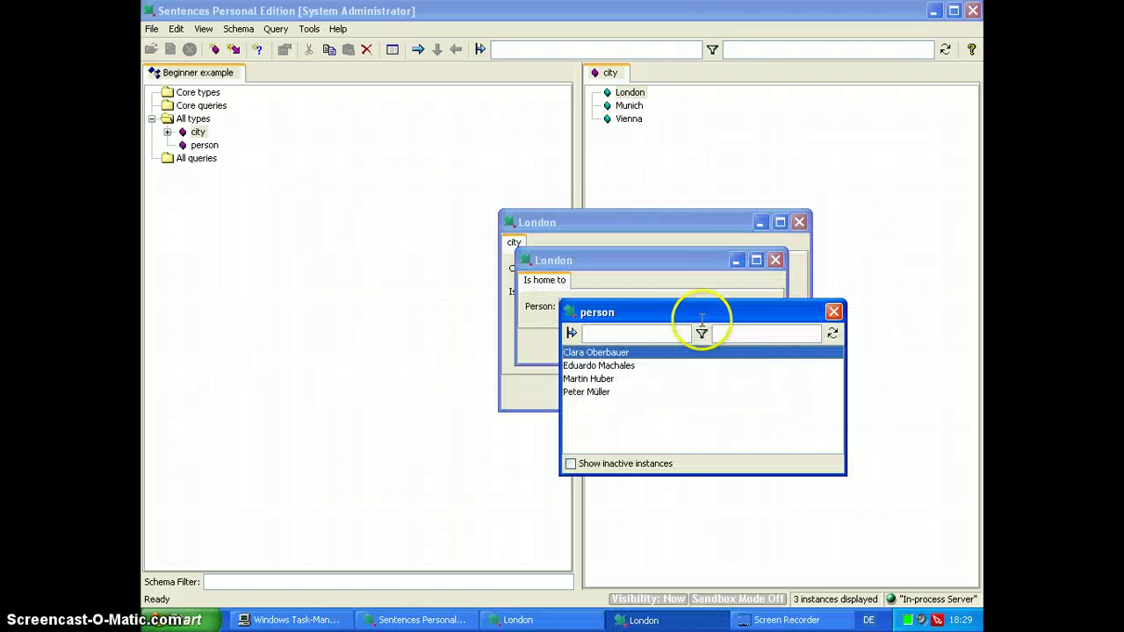
pyautogui.doubleClick(589, 379)
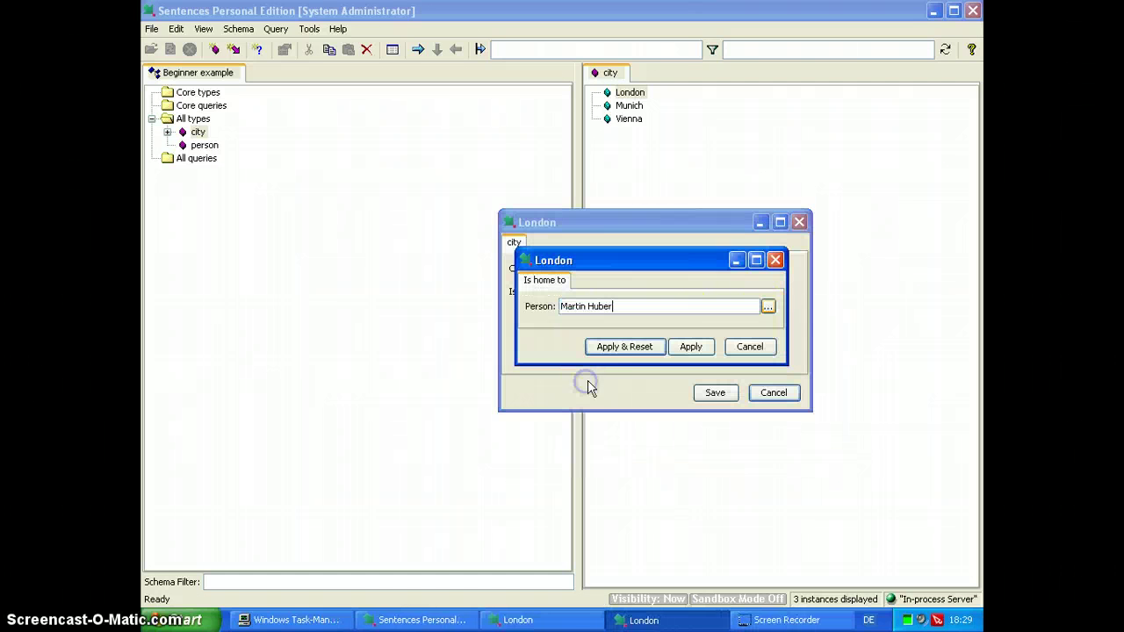
pyautogui.click(625, 347)
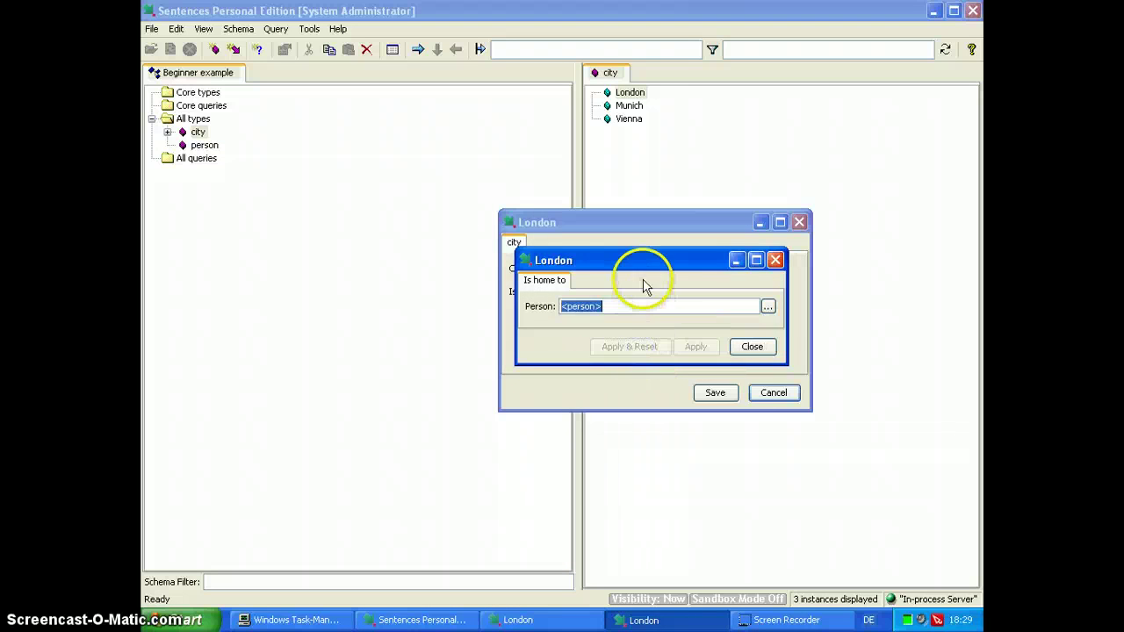
pyautogui.moveTo(642, 258); pyautogui.dragTo(522, 397)
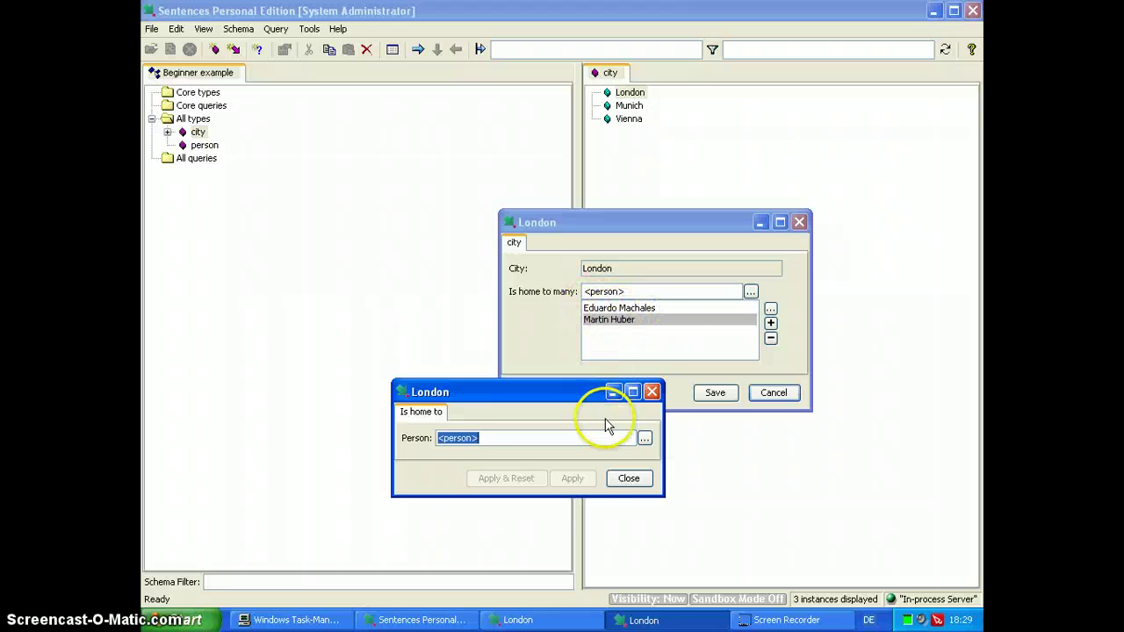
pyautogui.click(628, 478)
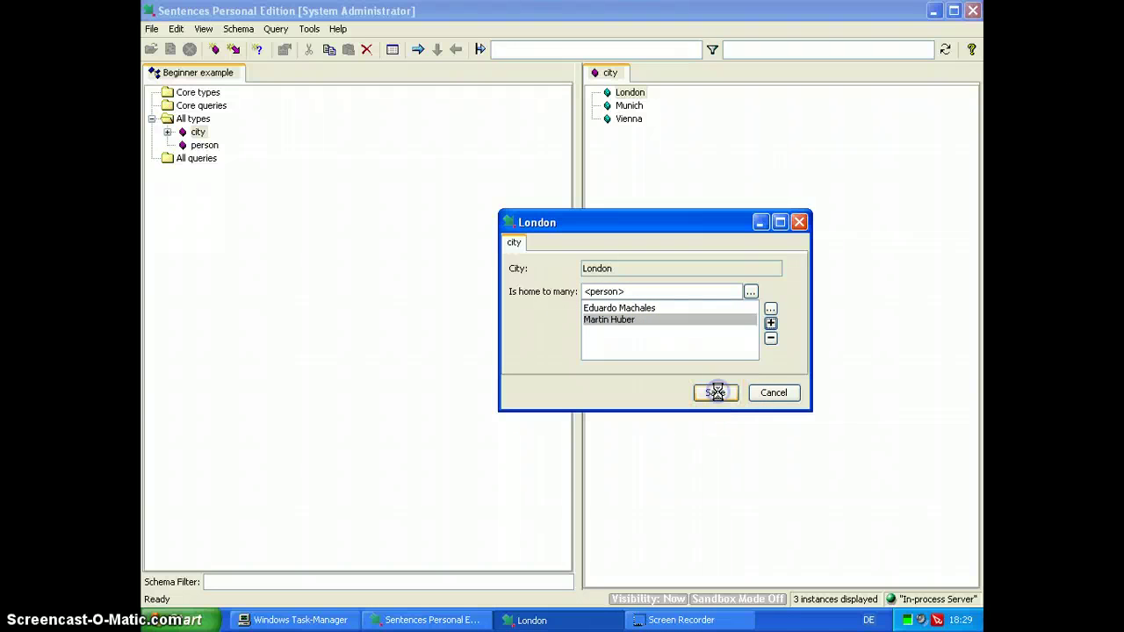
pyautogui.click(781, 395)
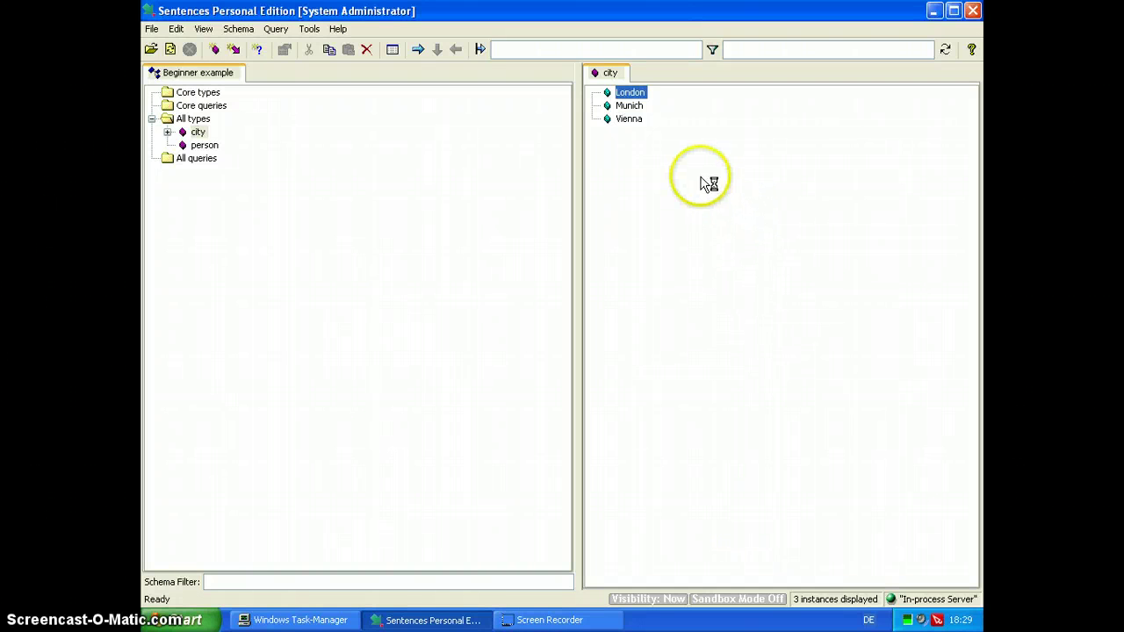
# - In Vienna's default dataform, add the fourth listed person under "Is home to many", save the record and close the form
pyautogui.rightClick(627, 124)
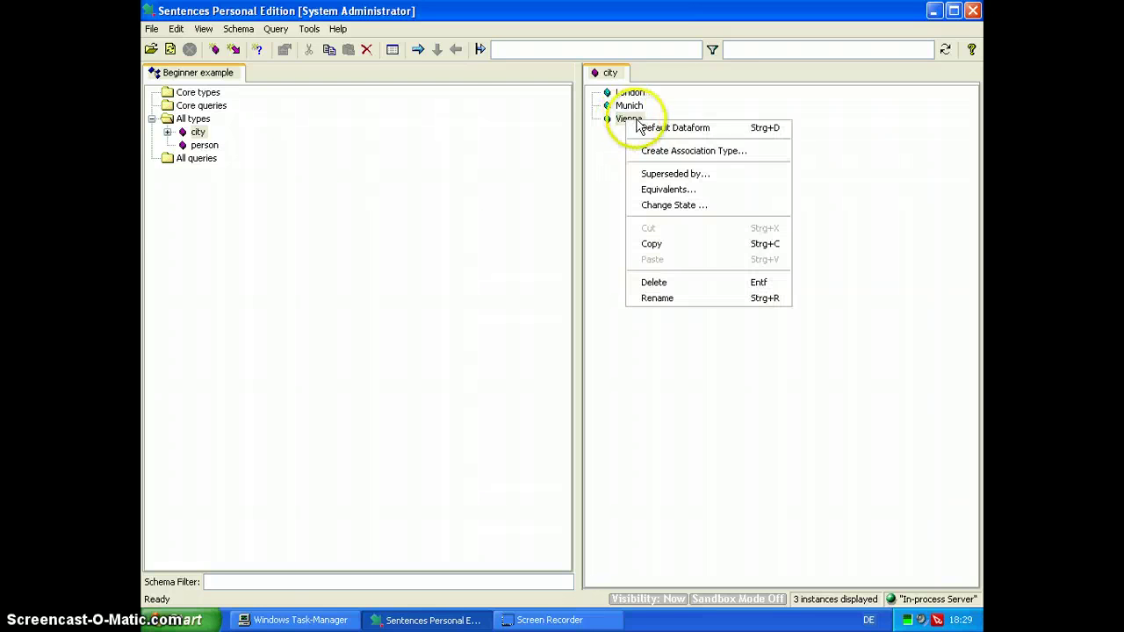
pyautogui.click(652, 130)
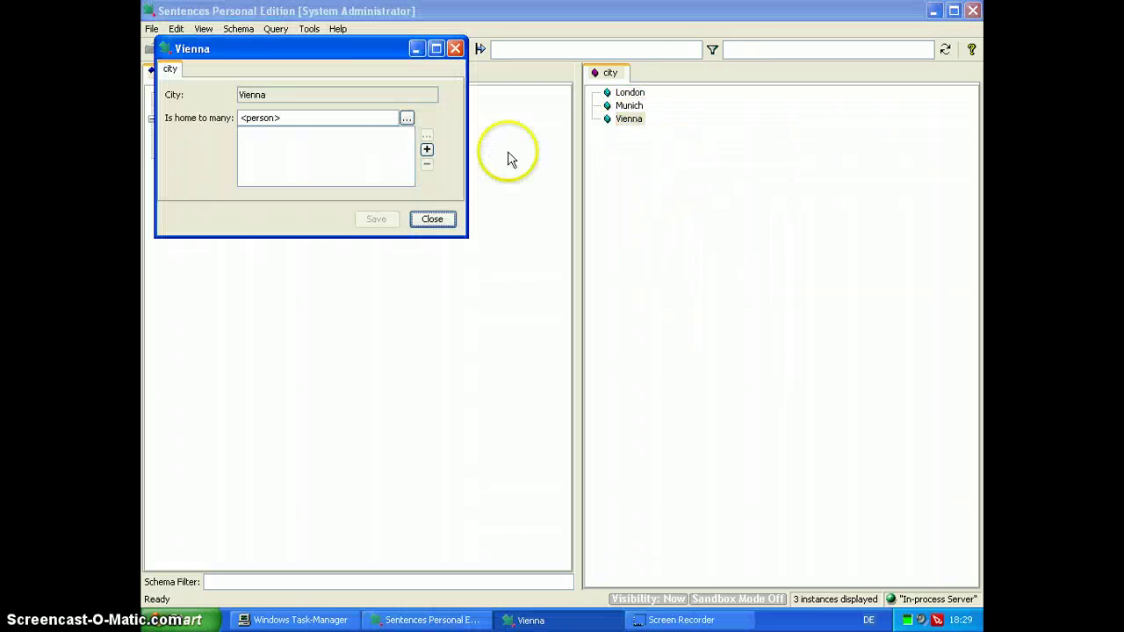
pyautogui.click(407, 119)
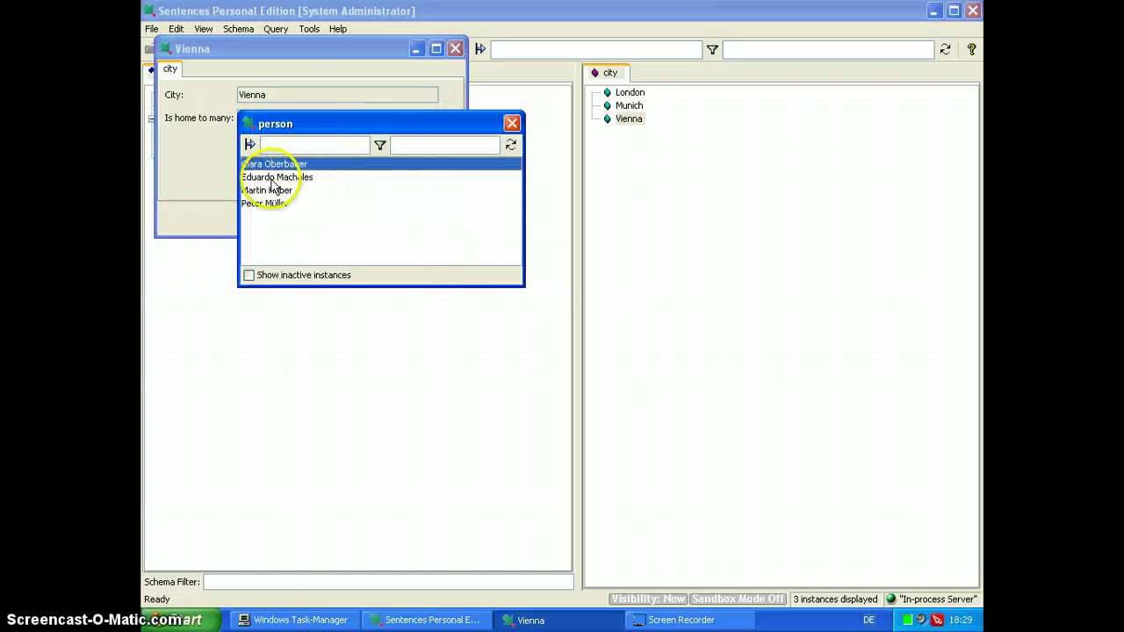
pyautogui.doubleClick(258, 203)
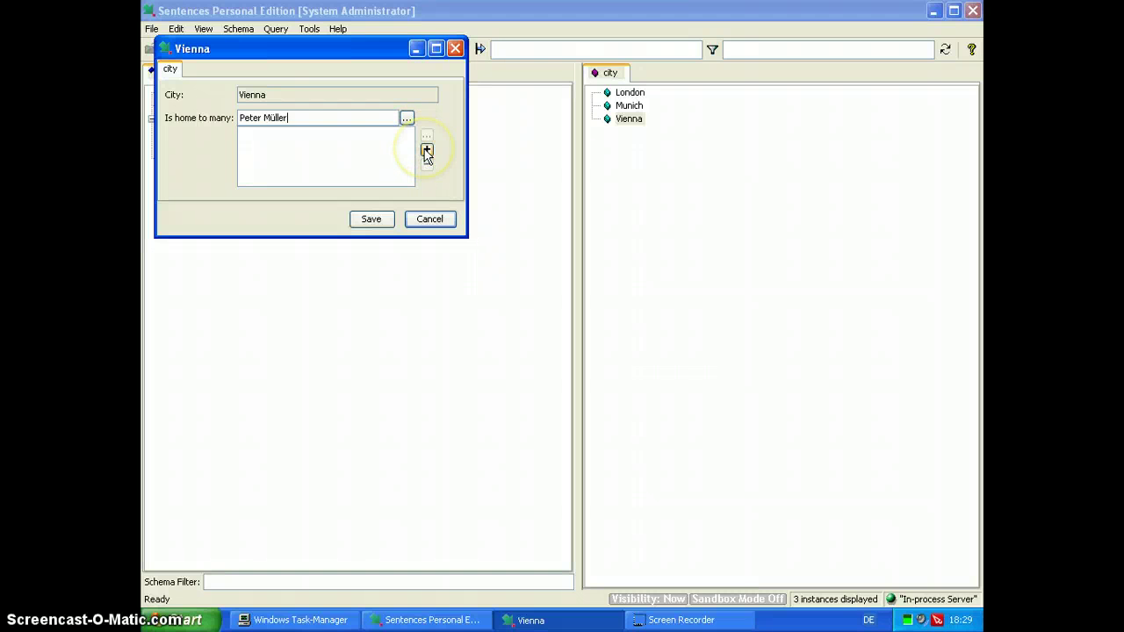
pyautogui.click(405, 174)
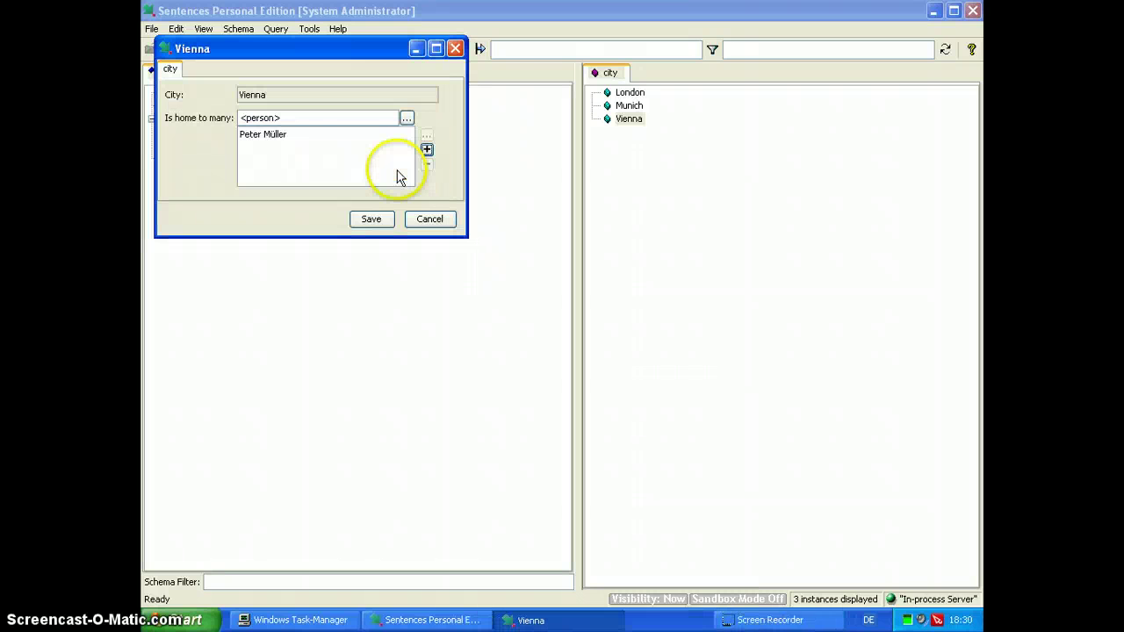
pyautogui.click(372, 222)
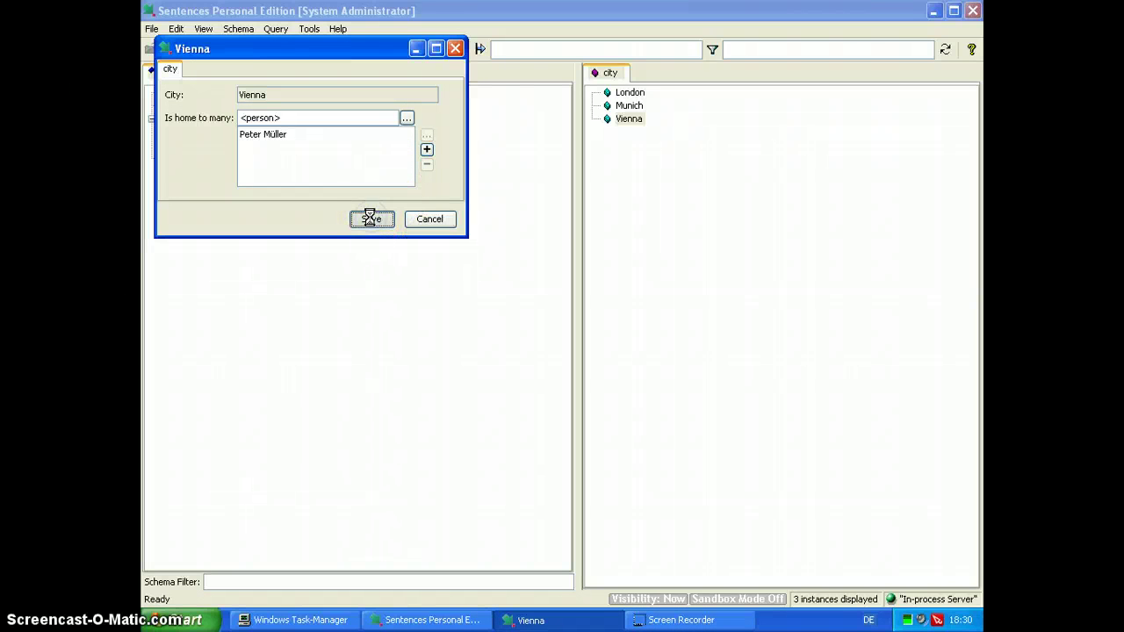
pyautogui.click(429, 221)
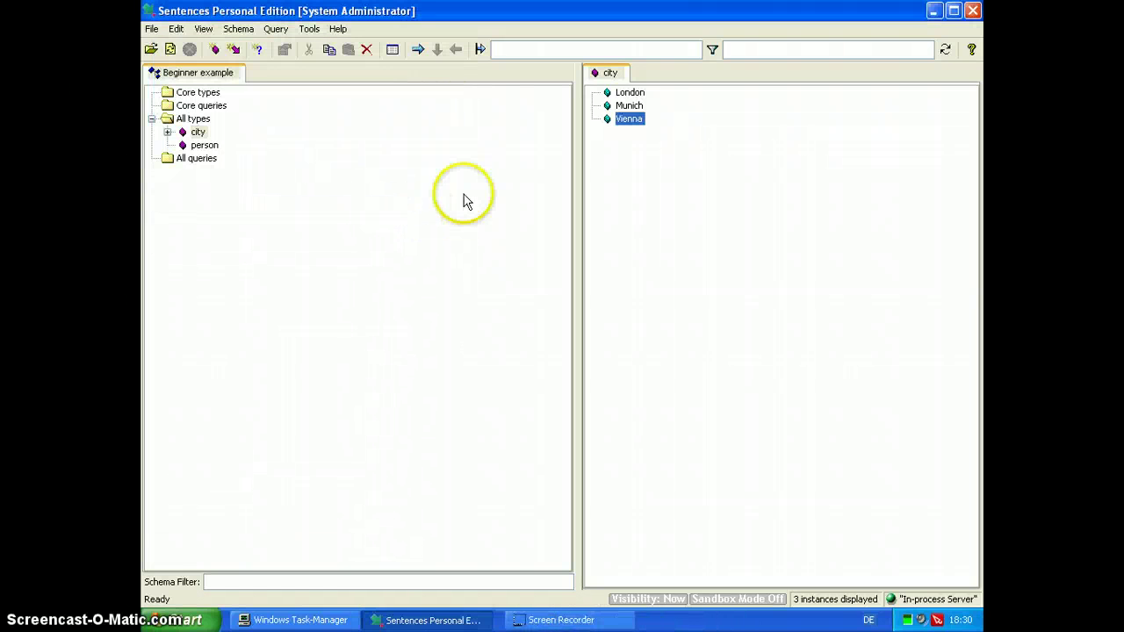
# - In Munich's default dataform, set the first listed person under "Is home to many", save the record and close the form
pyautogui.rightClick(629, 107)
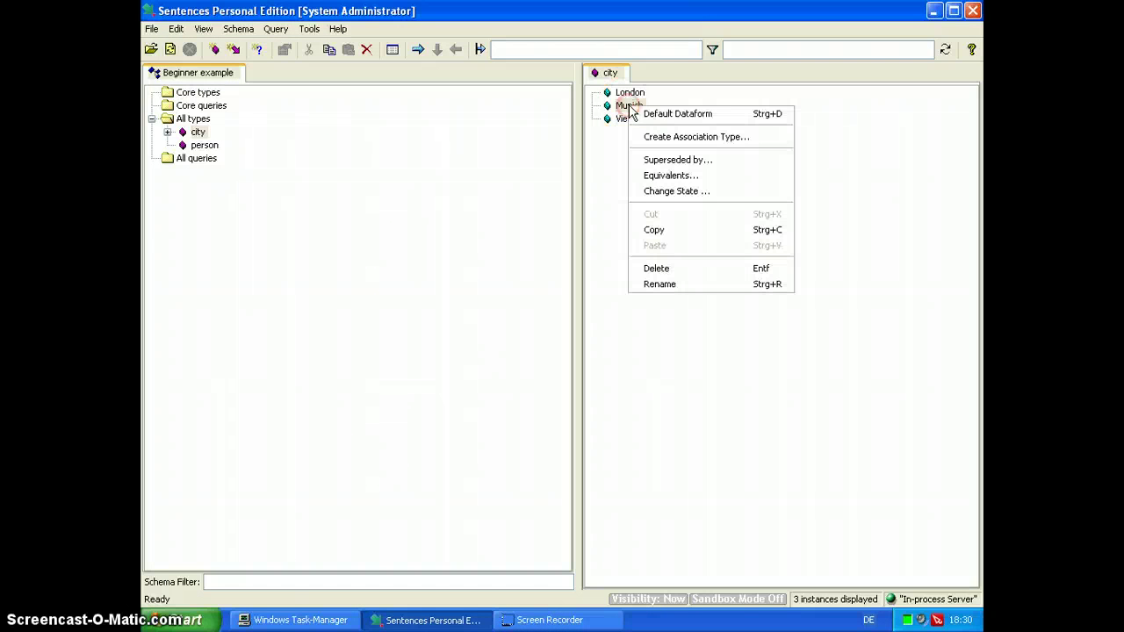
pyautogui.click(651, 116)
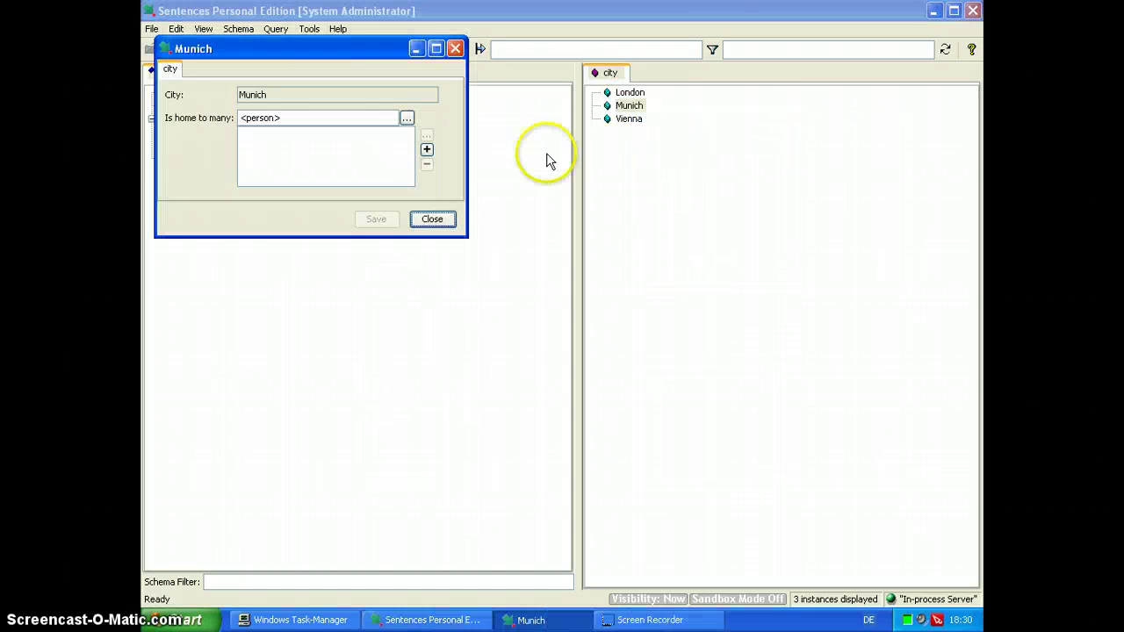
pyautogui.click(406, 118)
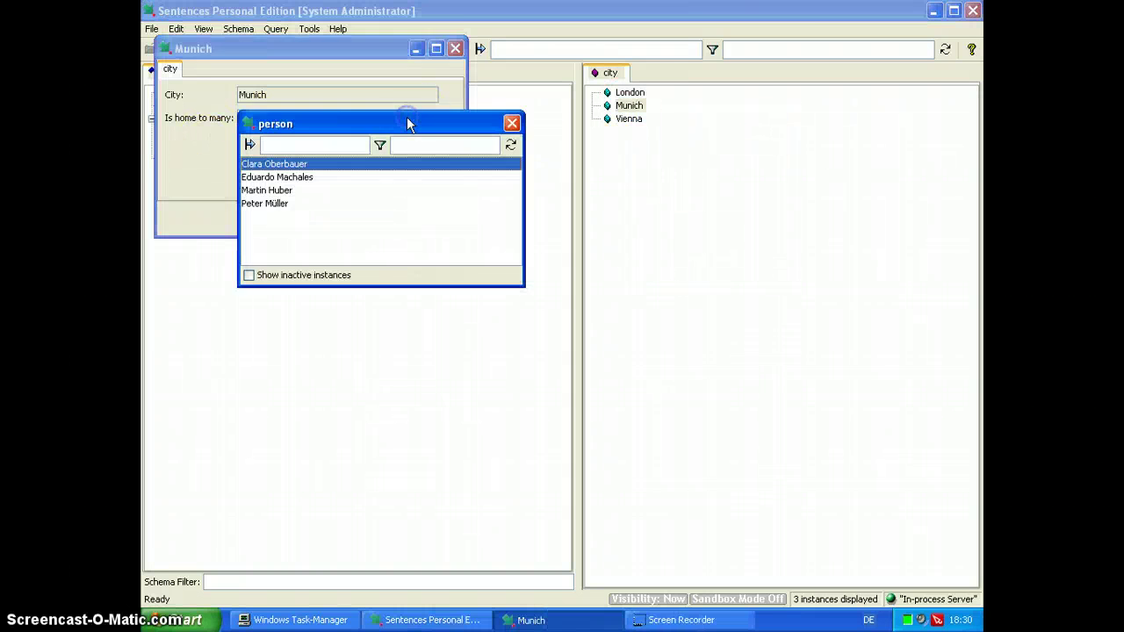
pyautogui.doubleClick(272, 163)
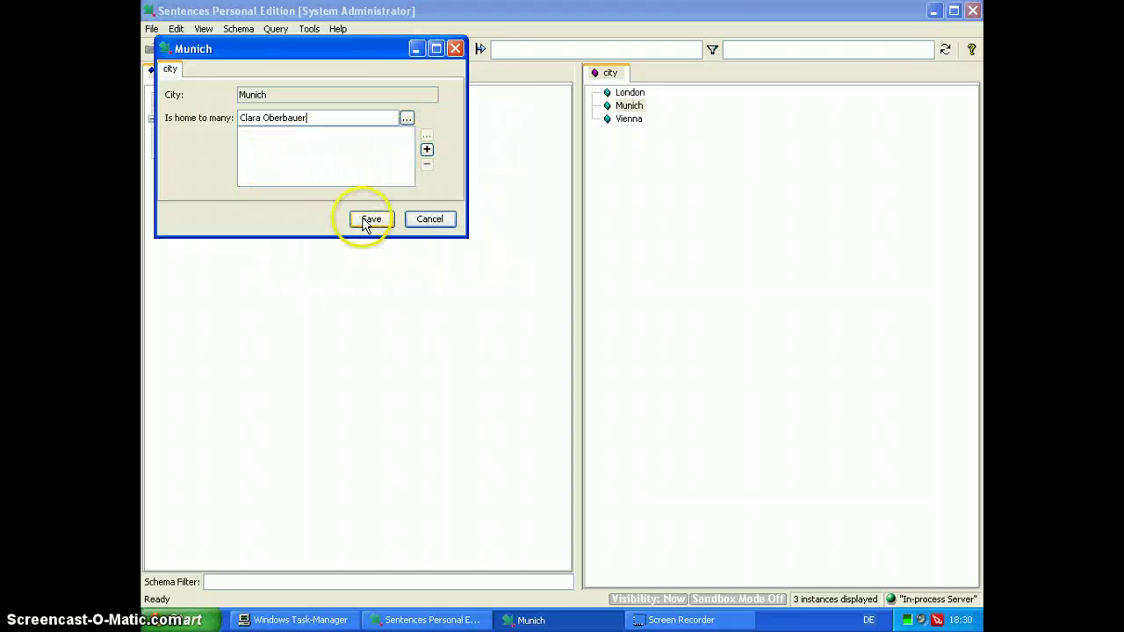
pyautogui.click(426, 221)
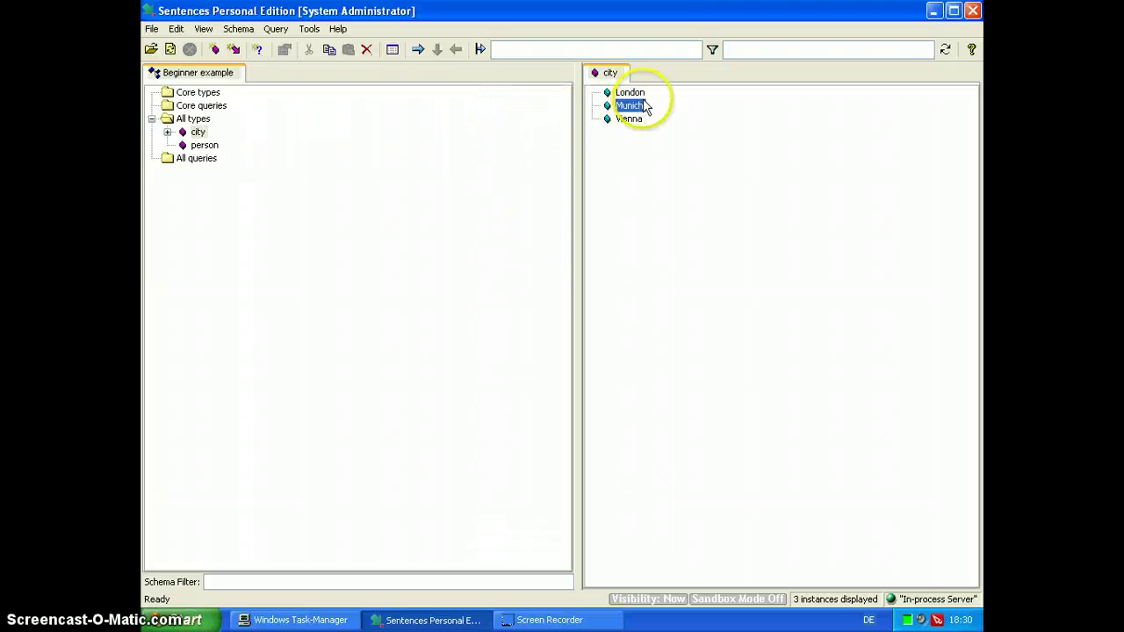
# - Reload the city instances and expand London, Munich and Vienna in turn to examine their "is home to many" associations
pyautogui.click(198, 146)
pyautogui.click(197, 133)
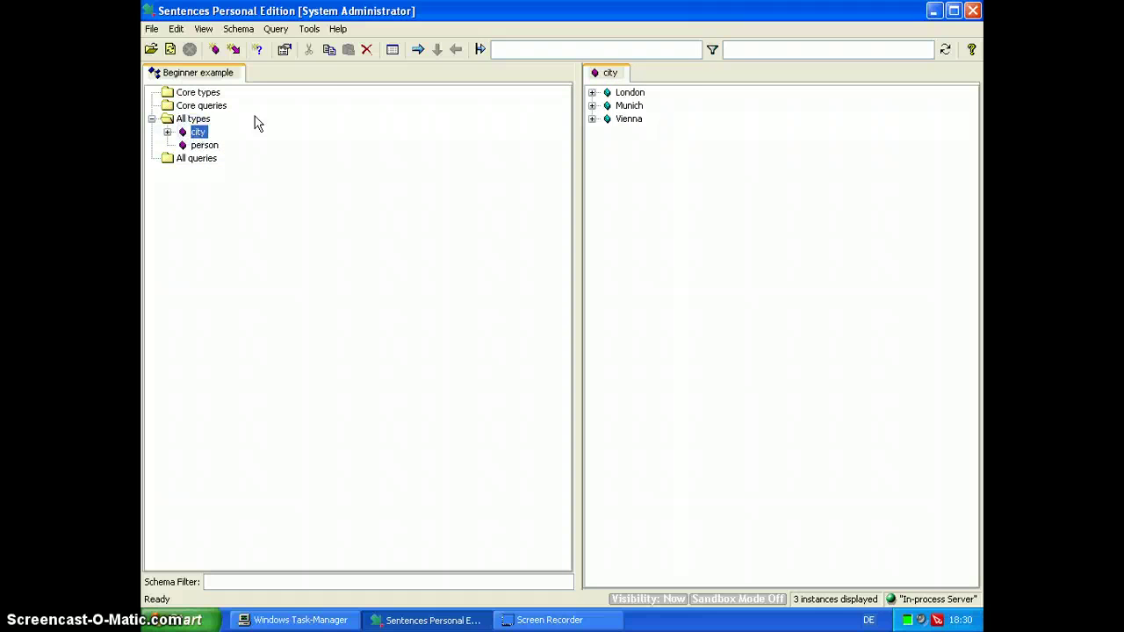
pyautogui.click(592, 92)
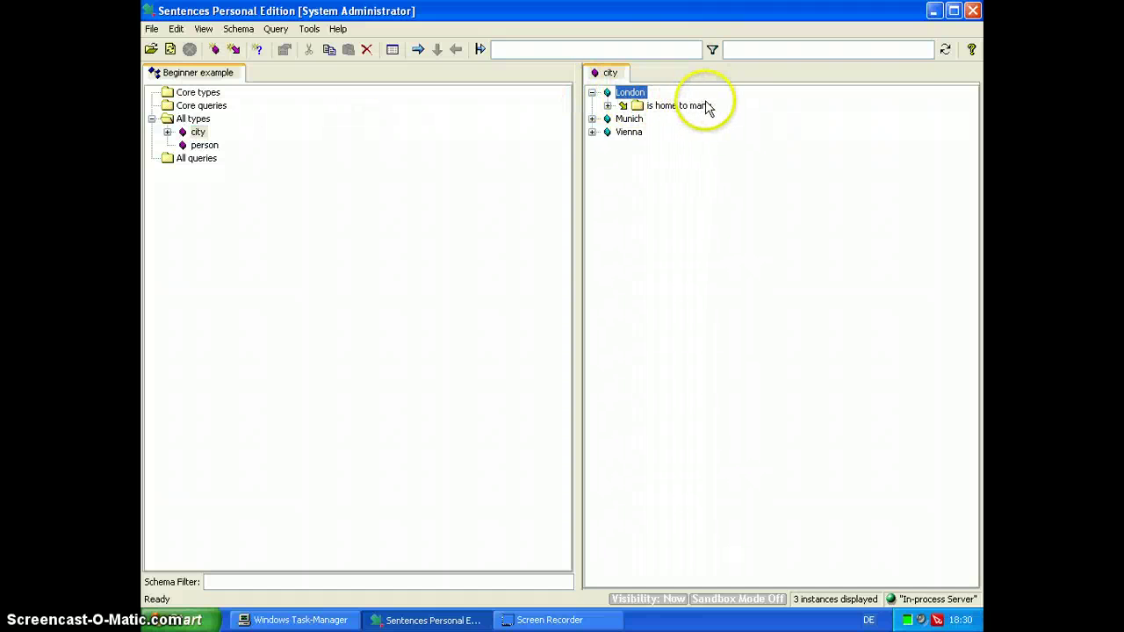
pyautogui.click(608, 105)
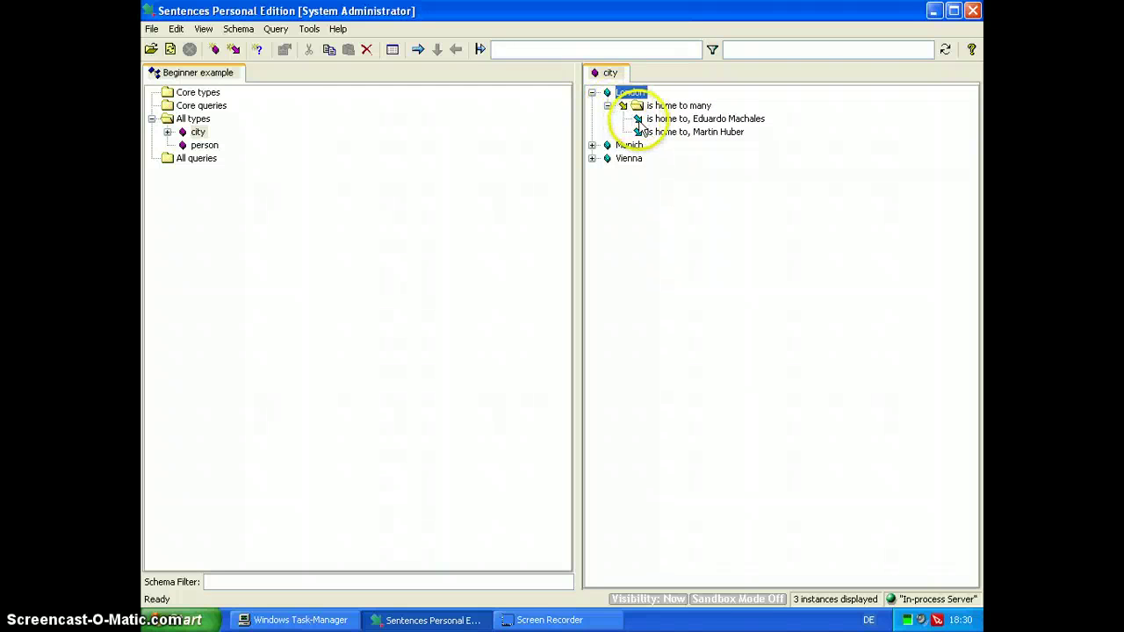
pyautogui.click(593, 94)
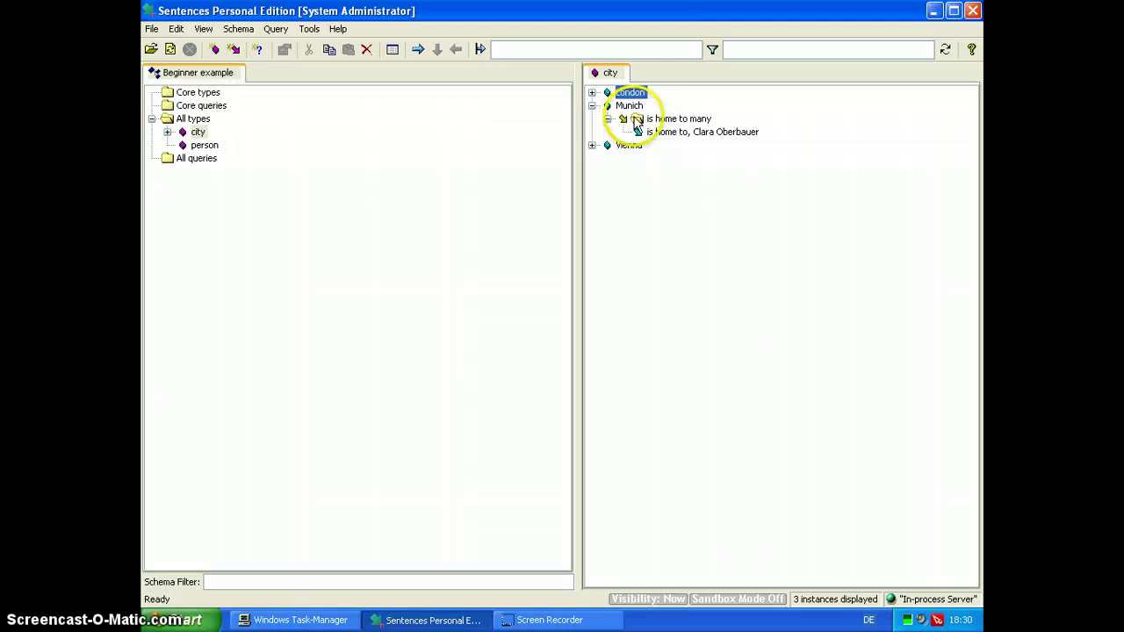
pyautogui.click(593, 106)
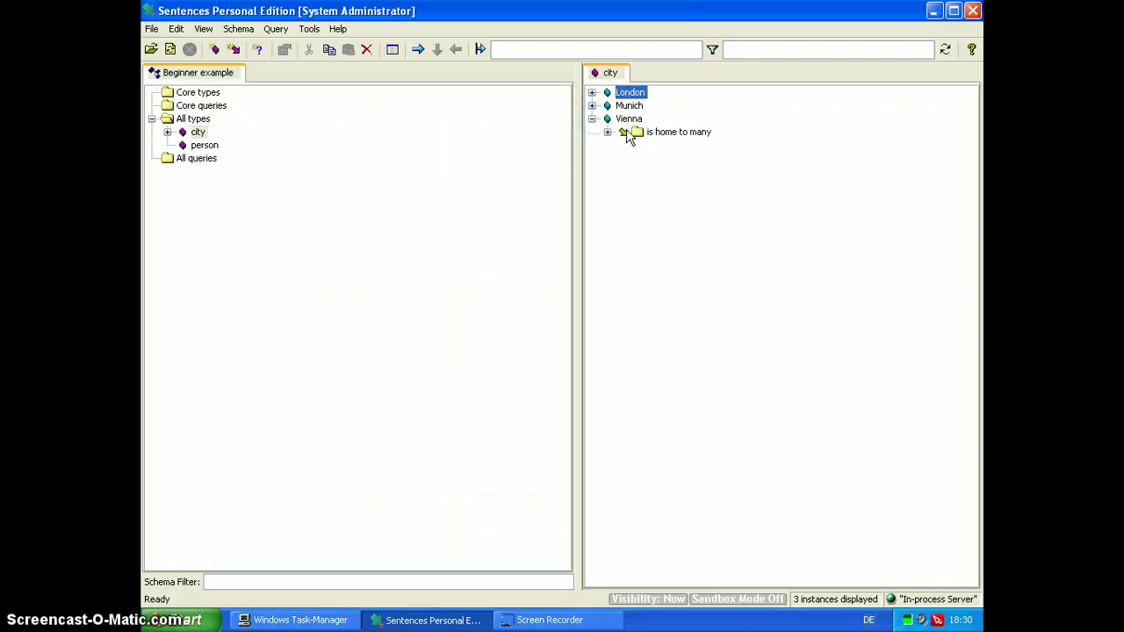
pyautogui.click(593, 120)
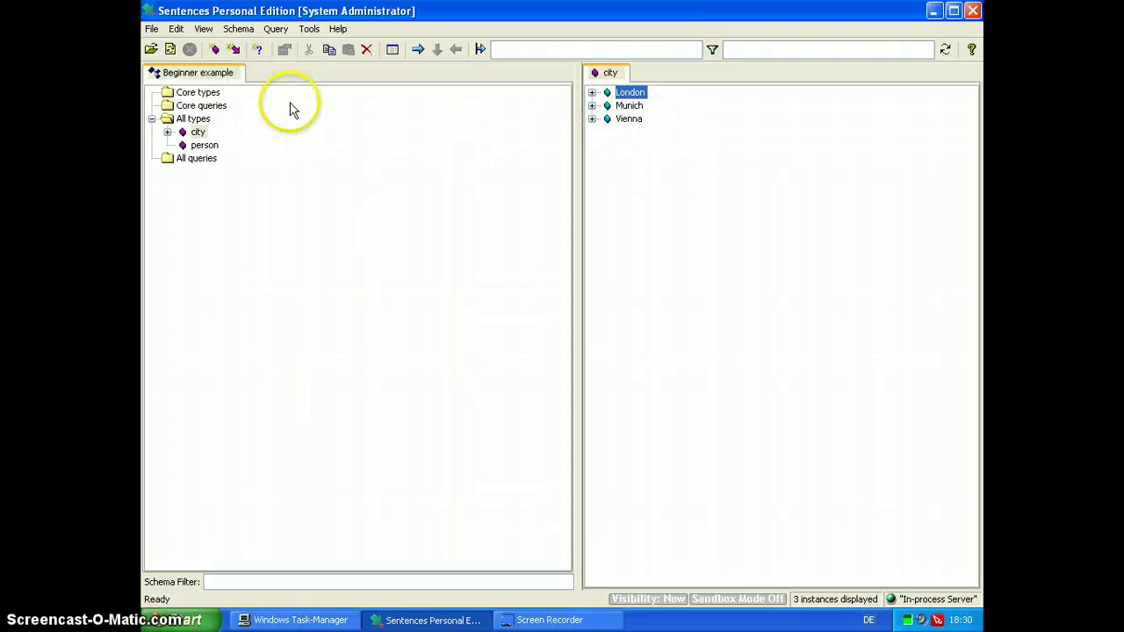
# - Examine the "is living in city" instances under the person type, and return to the list of person instances
pyautogui.click(186, 147)
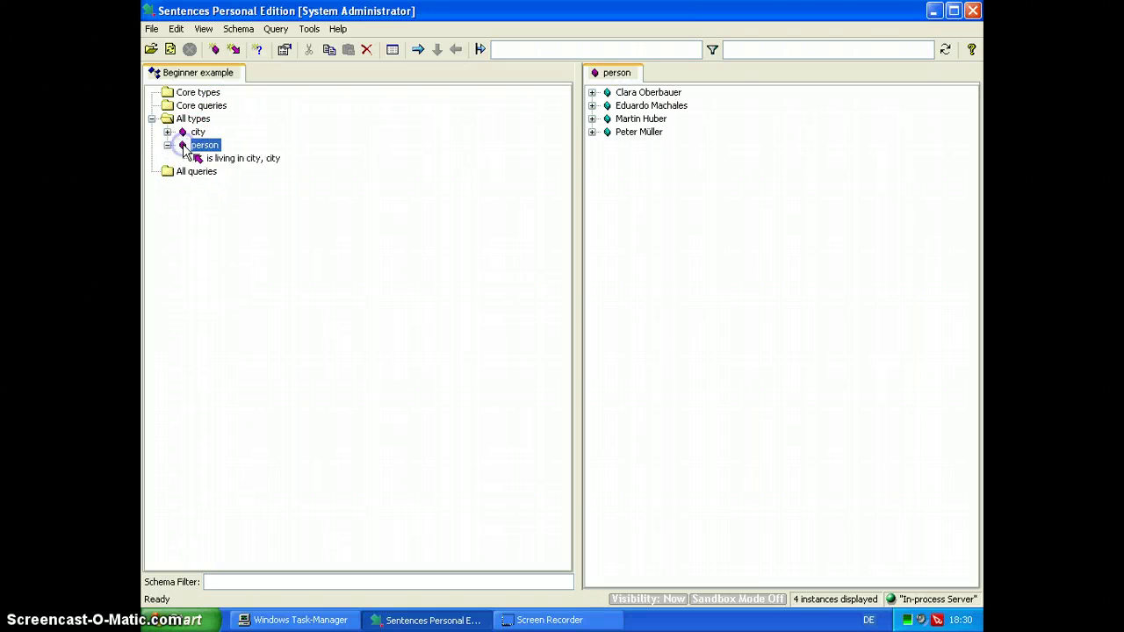
pyautogui.click(228, 161)
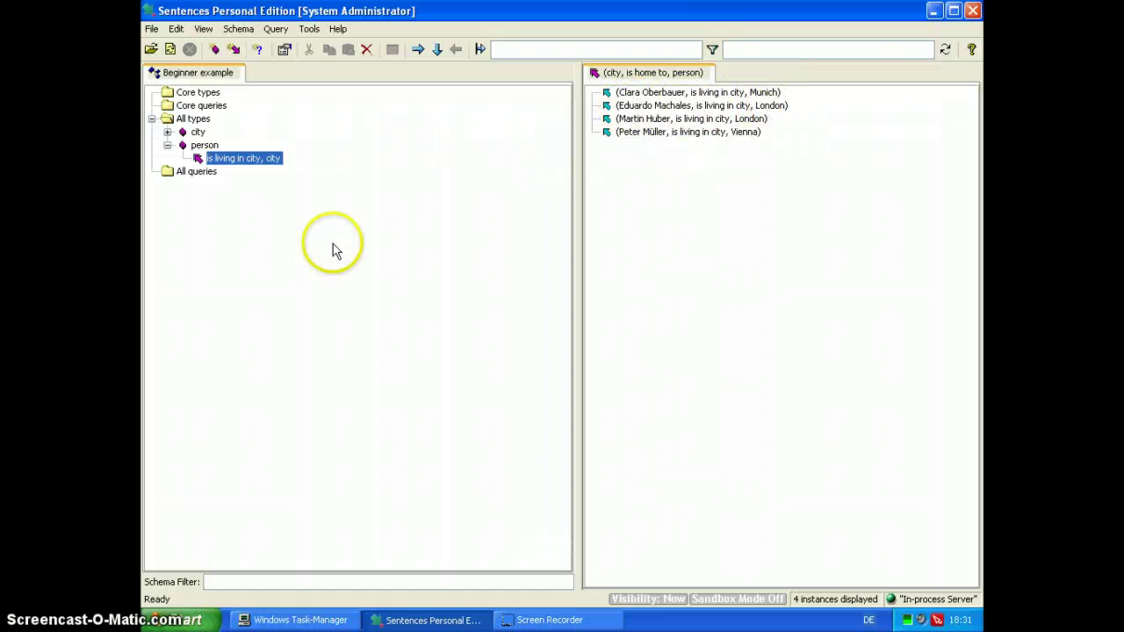
pyautogui.rightClick(230, 165)
pyautogui.click(202, 149)
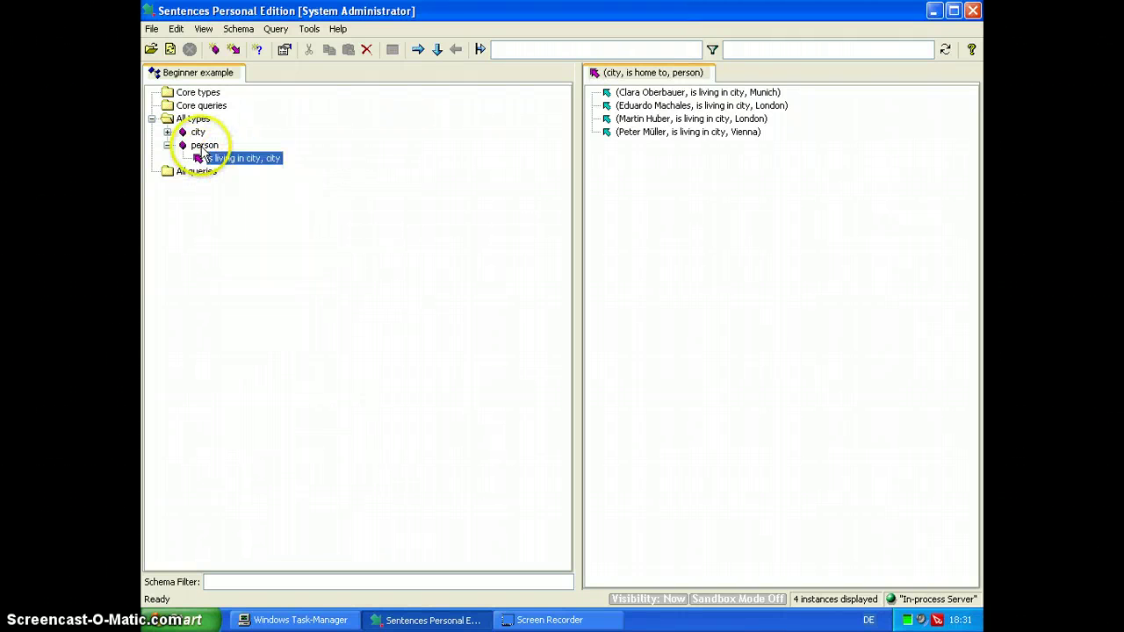
pyautogui.click(203, 148)
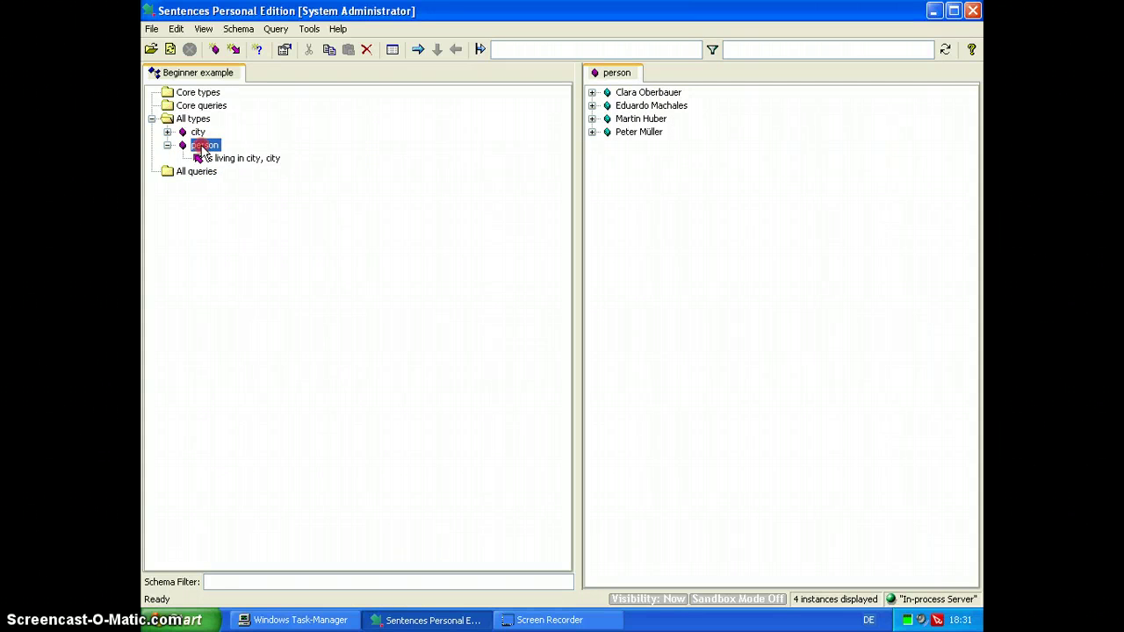
# - Check which fields the person type's default dataform offers for a new person, and close the form without saving
pyautogui.rightClick(201, 149)
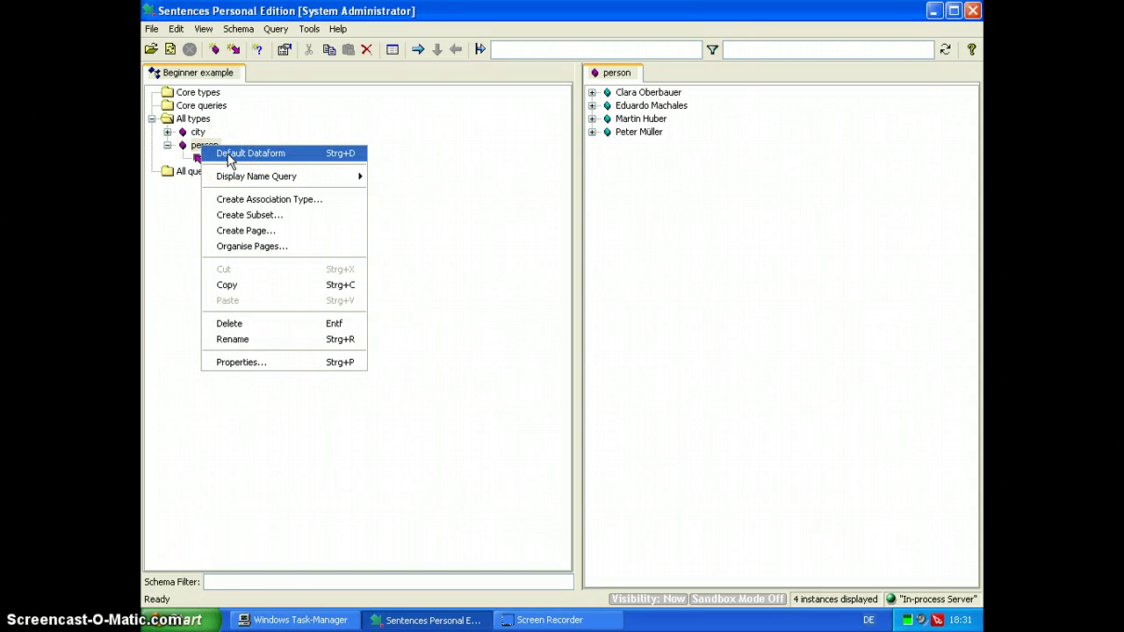
pyautogui.click(227, 154)
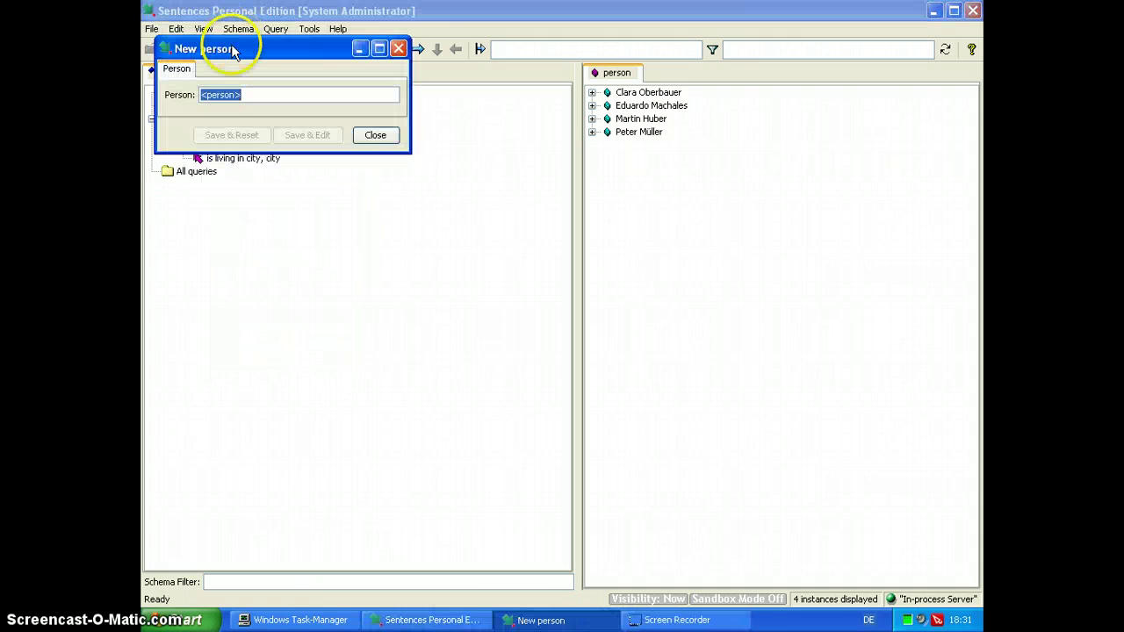
pyautogui.moveTo(211, 48); pyautogui.dragTo(383, 246)
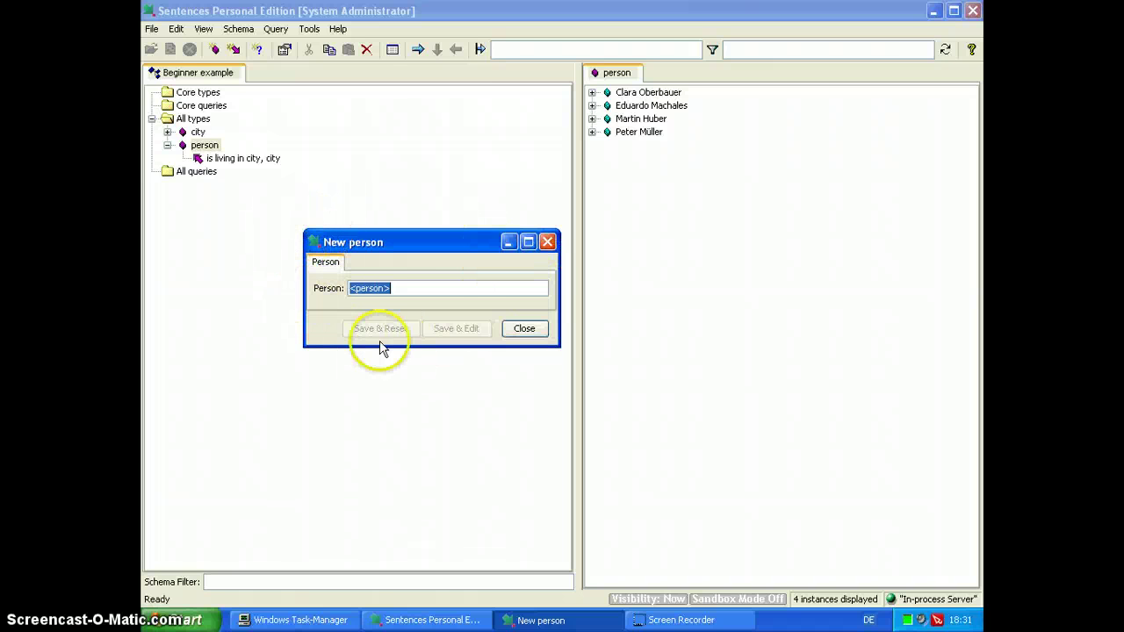
pyautogui.click(524, 331)
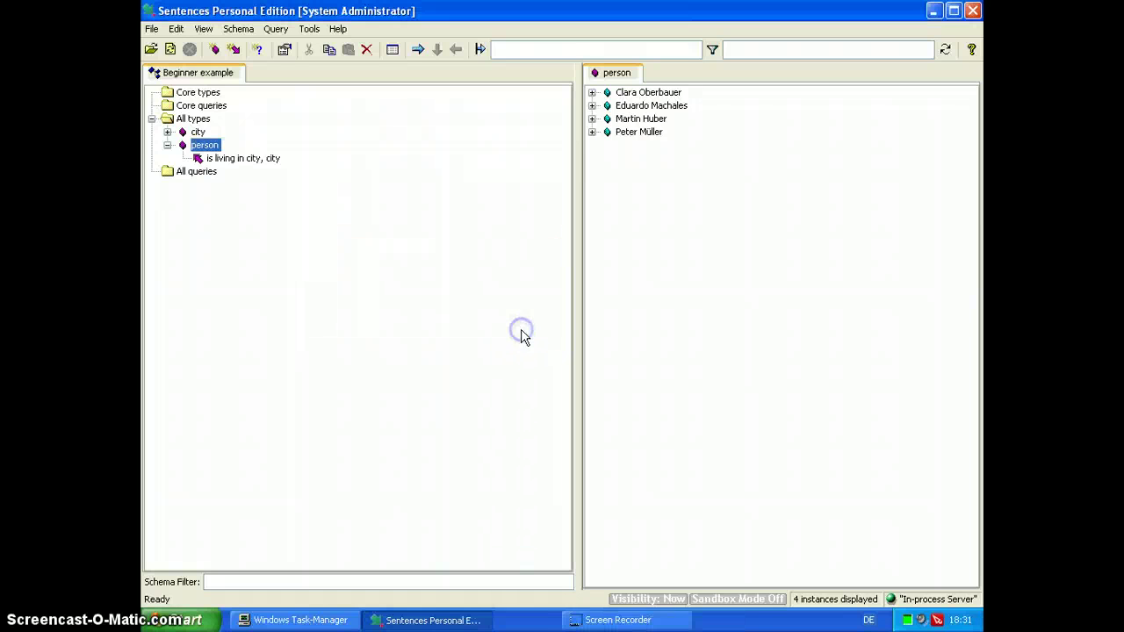
# - Examine the person type's format, presentation, datatype and display name query properties, and close the properties without changes
pyautogui.rightClick(208, 152)
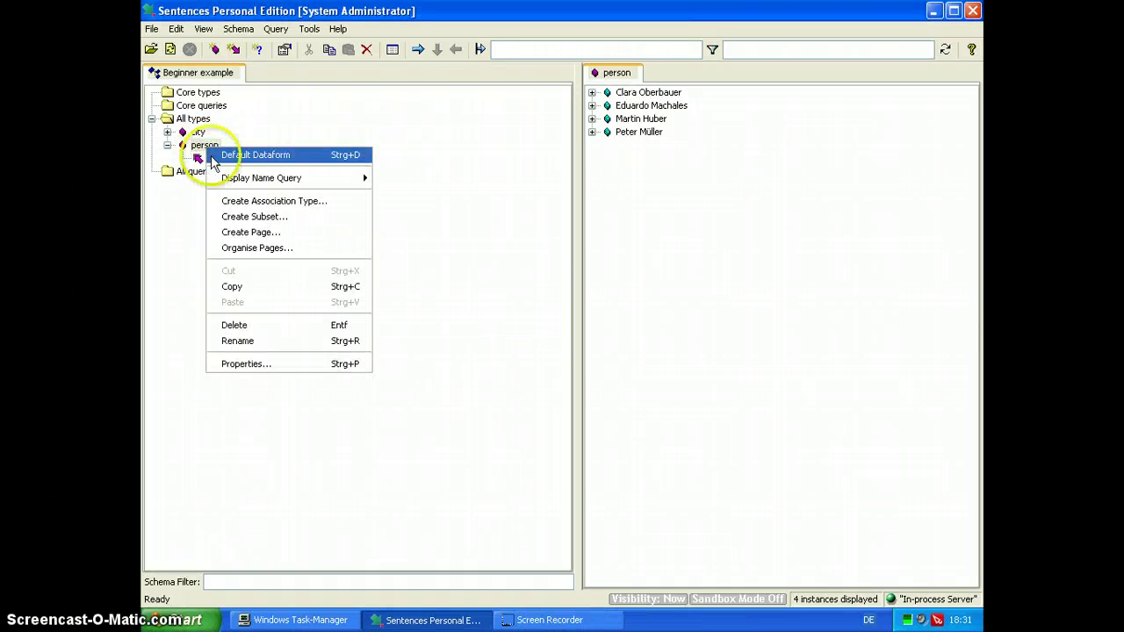
pyautogui.click(243, 366)
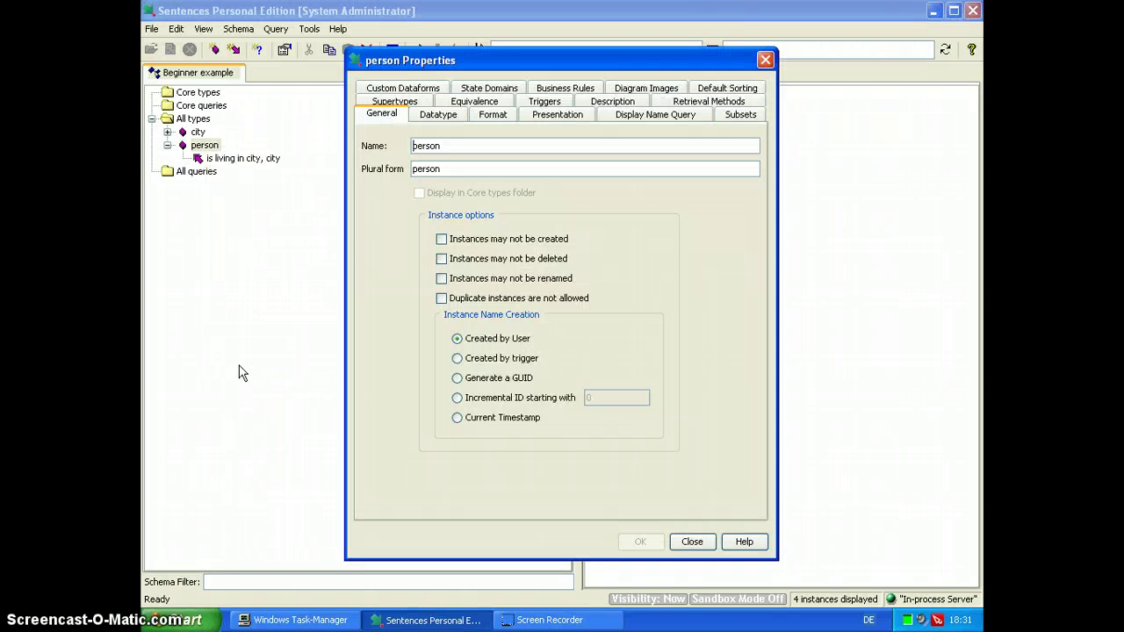
pyautogui.click(494, 115)
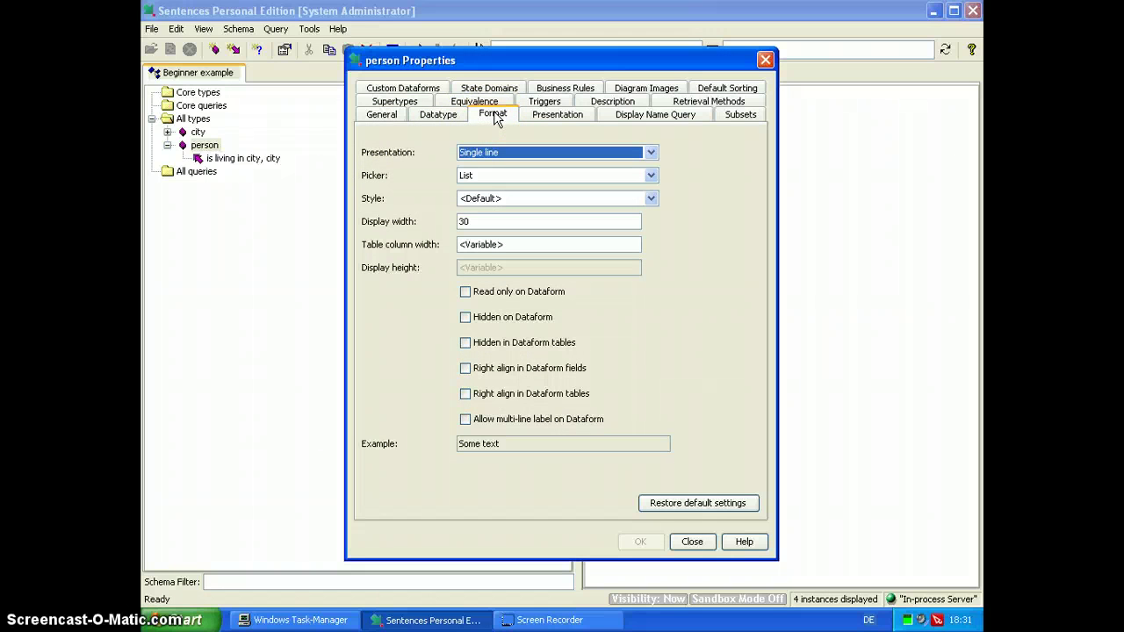
pyautogui.click(542, 119)
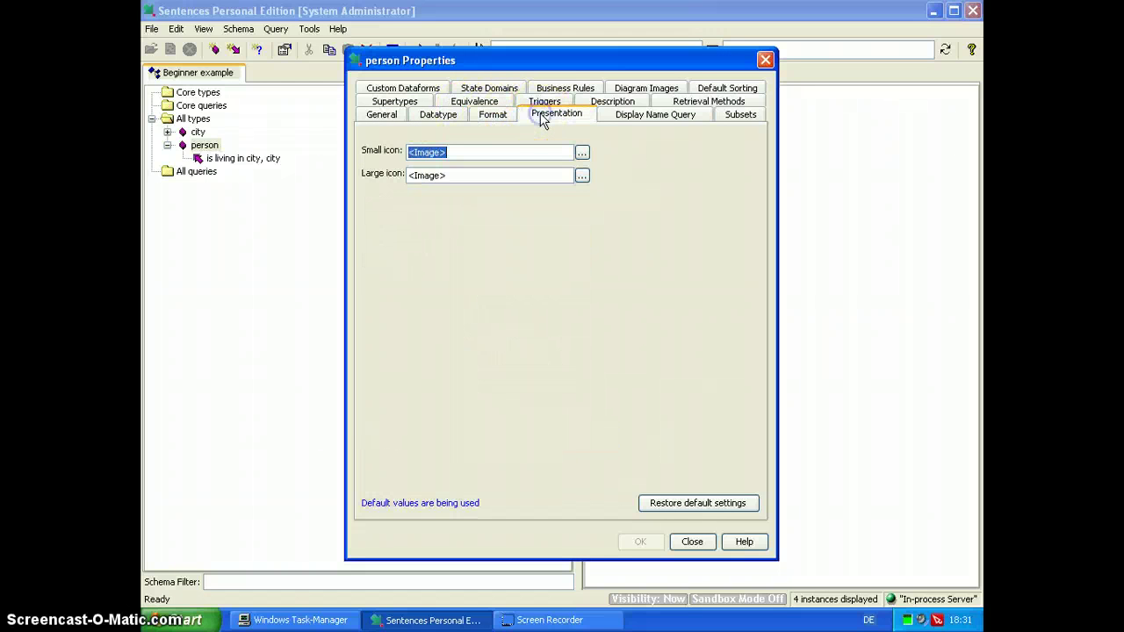
pyautogui.click(426, 117)
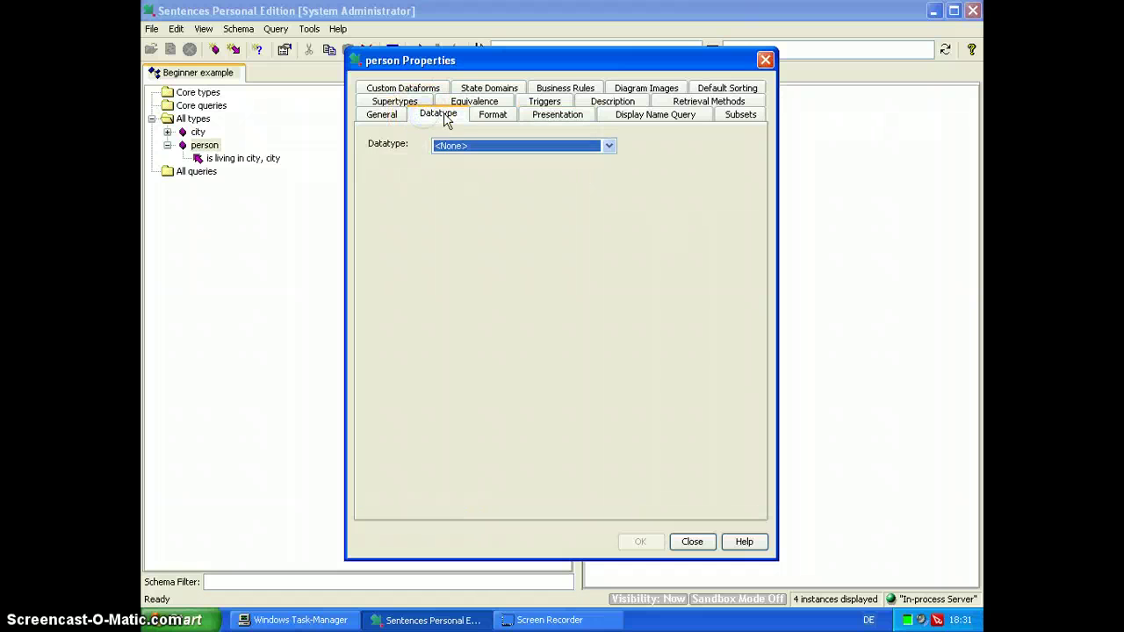
pyautogui.click(493, 117)
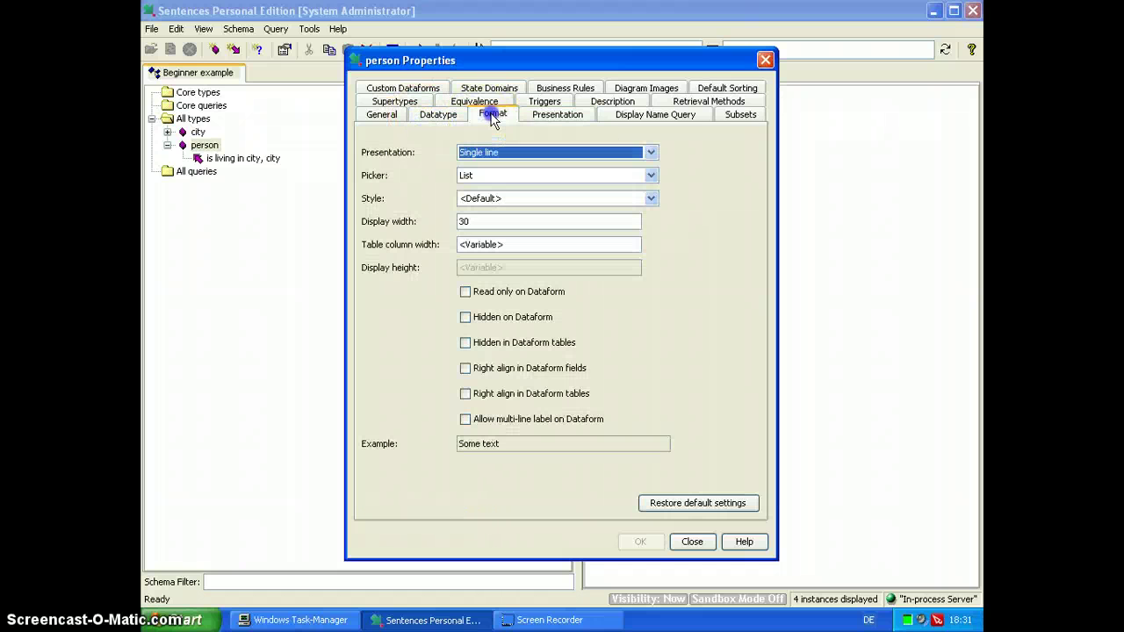
pyautogui.click(662, 116)
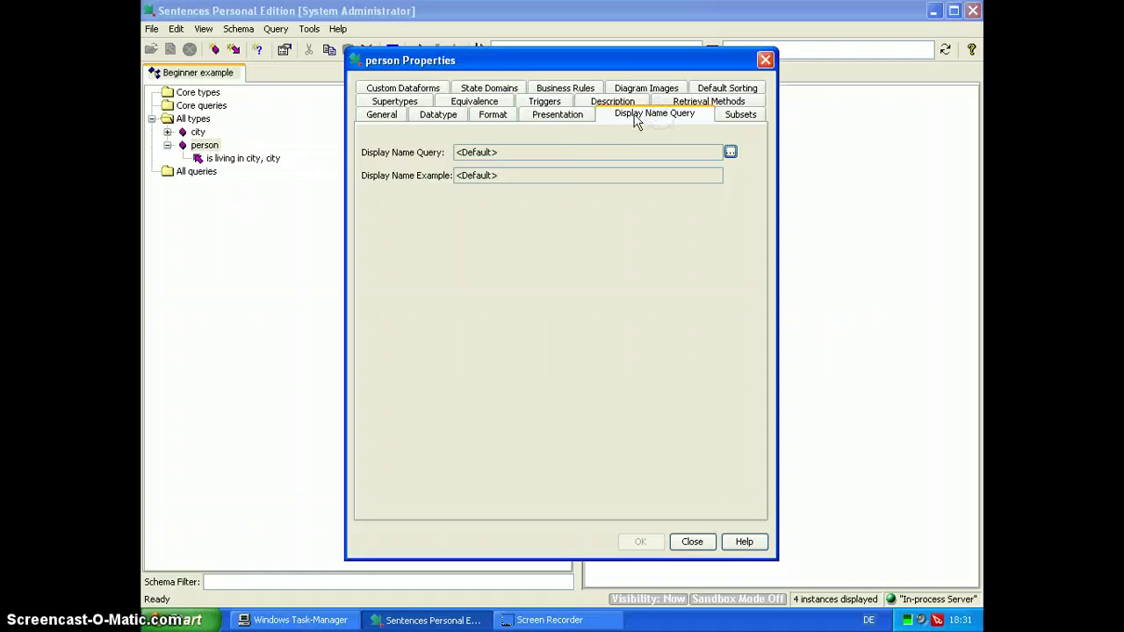
pyautogui.click(578, 116)
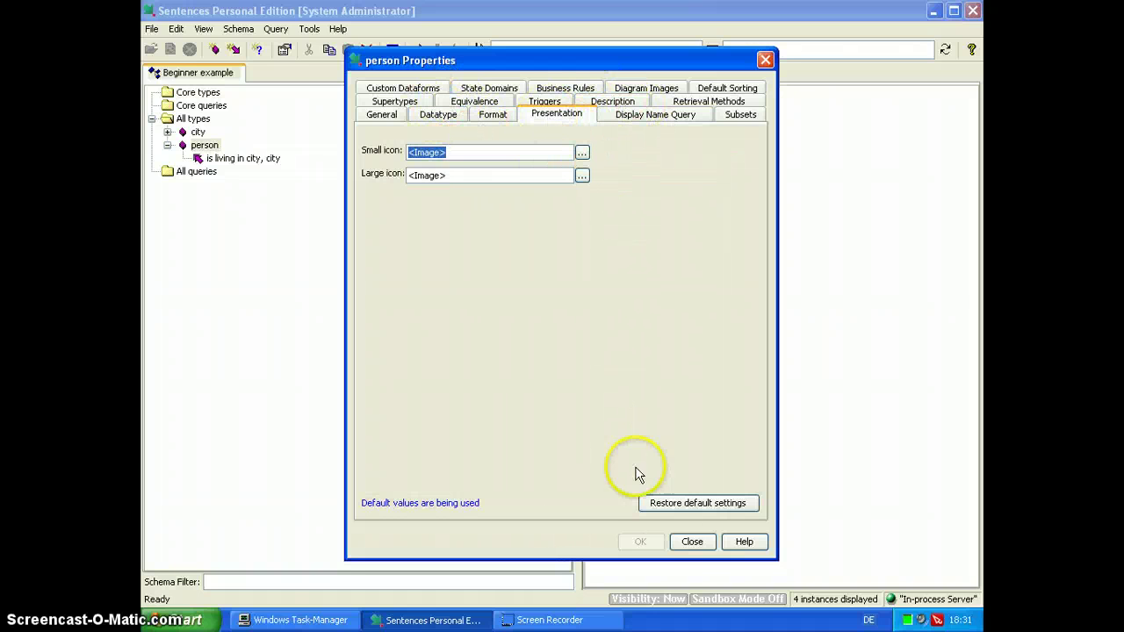
pyautogui.click(692, 541)
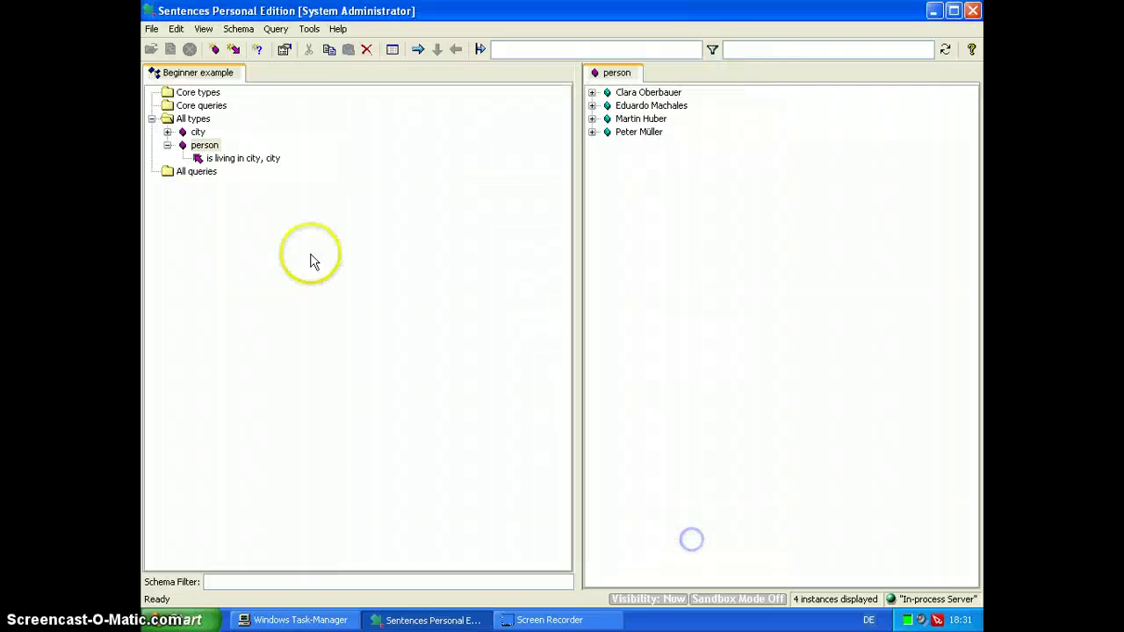
# - In the format properties of the person type's "is living in city" association, turn off "Inverse hidden on Dataform" and apply the change
pyautogui.click(222, 160)
pyautogui.rightClick(222, 160)
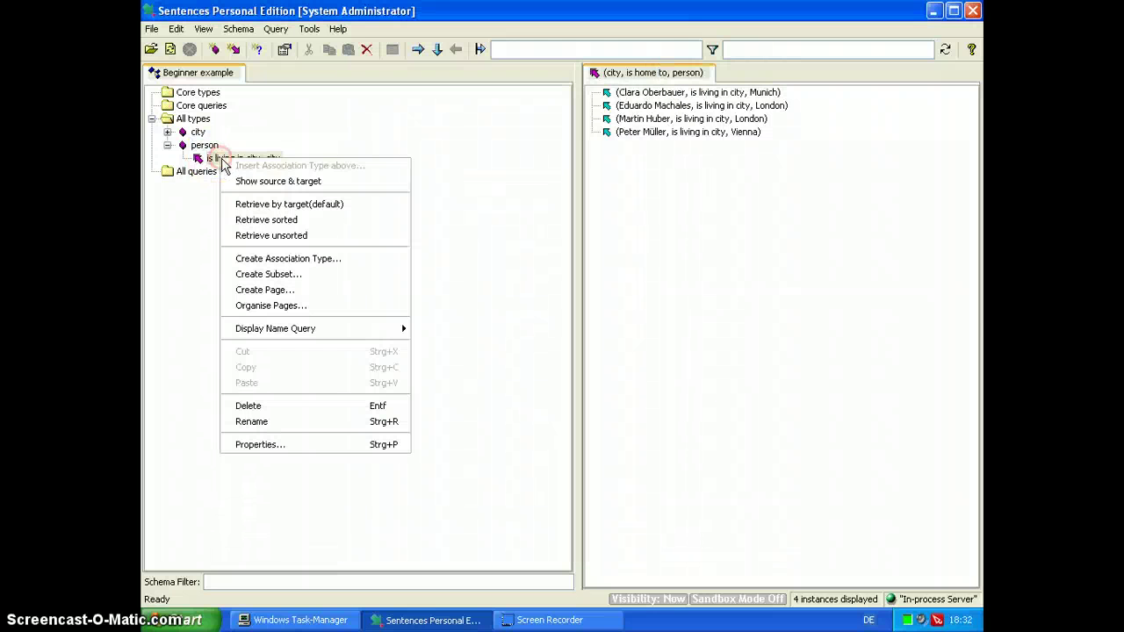
pyautogui.click(272, 446)
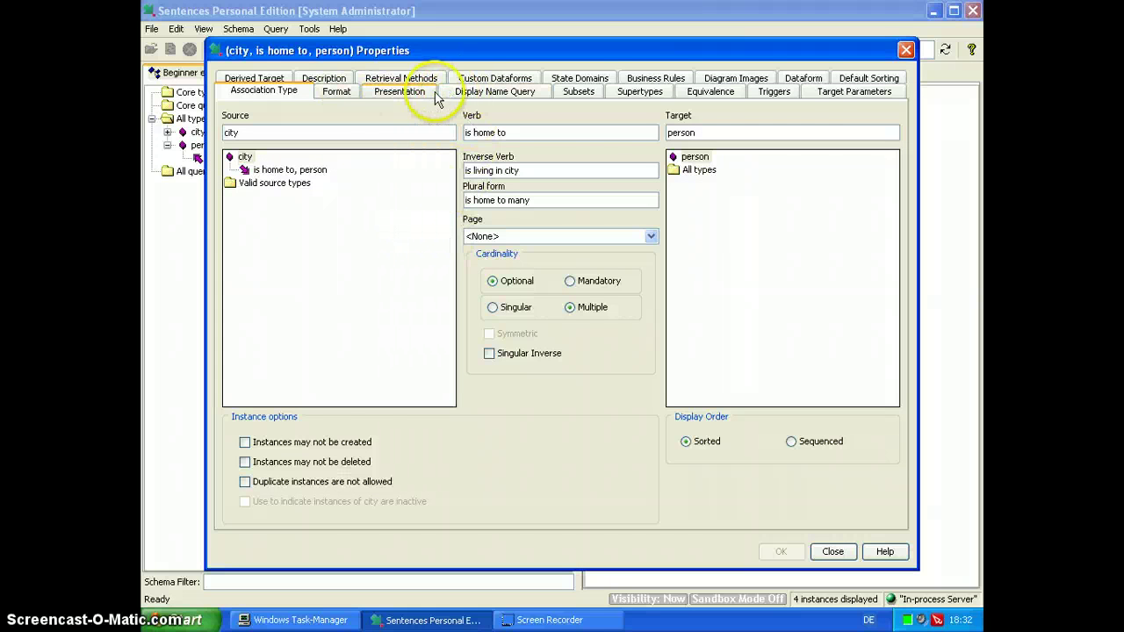
pyautogui.click(341, 92)
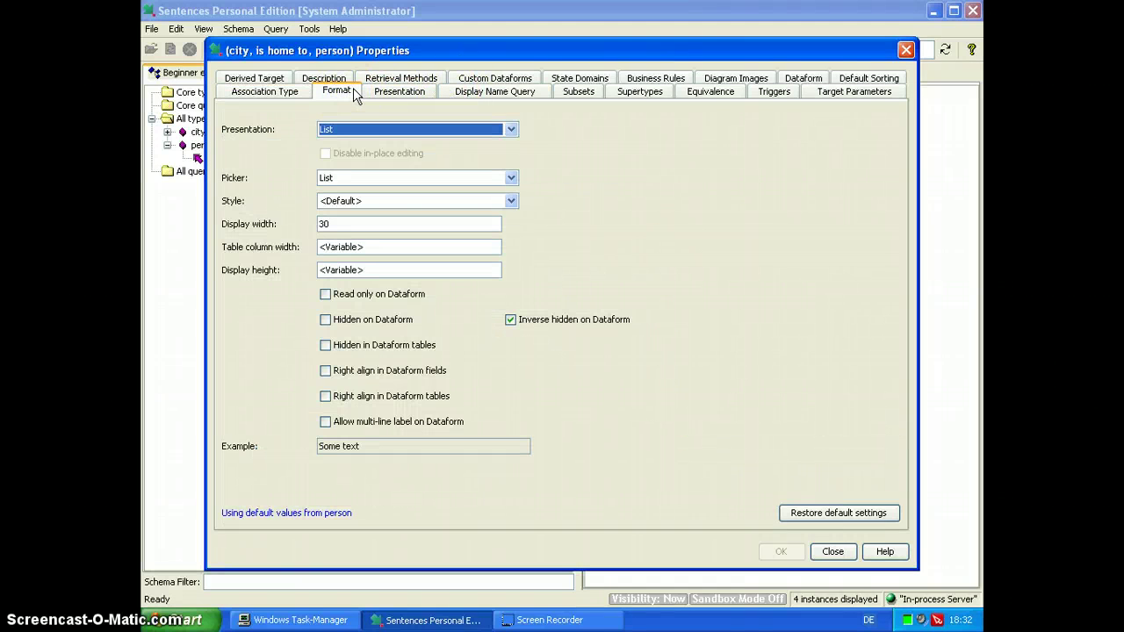
pyautogui.click(332, 89)
pyautogui.click(338, 161)
pyautogui.click(511, 320)
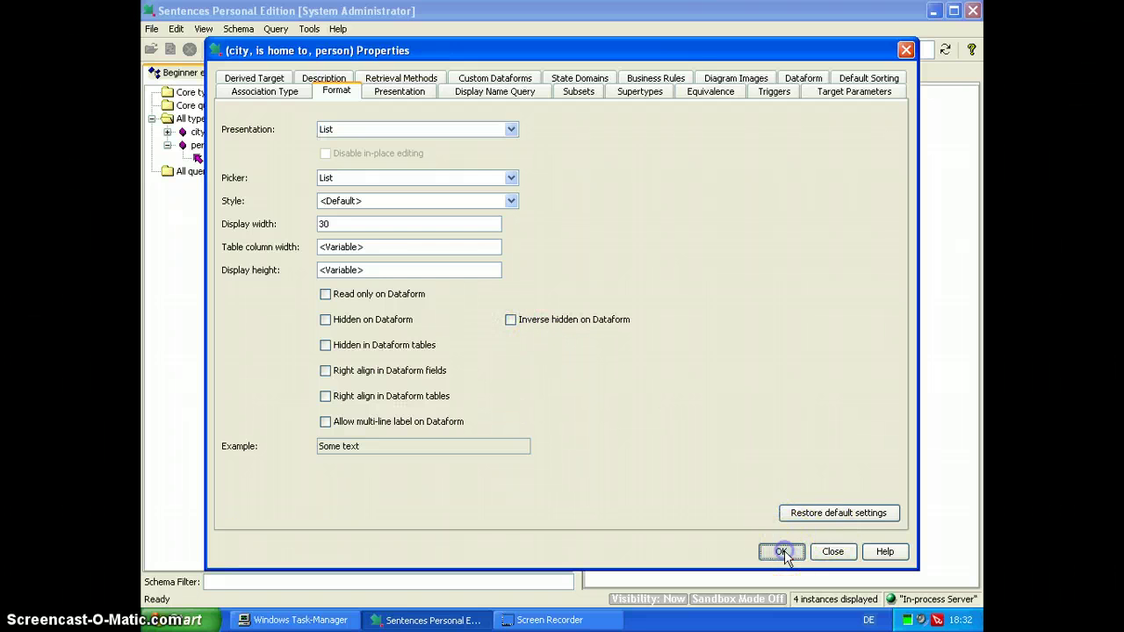
pyautogui.click(785, 551)
pyautogui.click(833, 552)
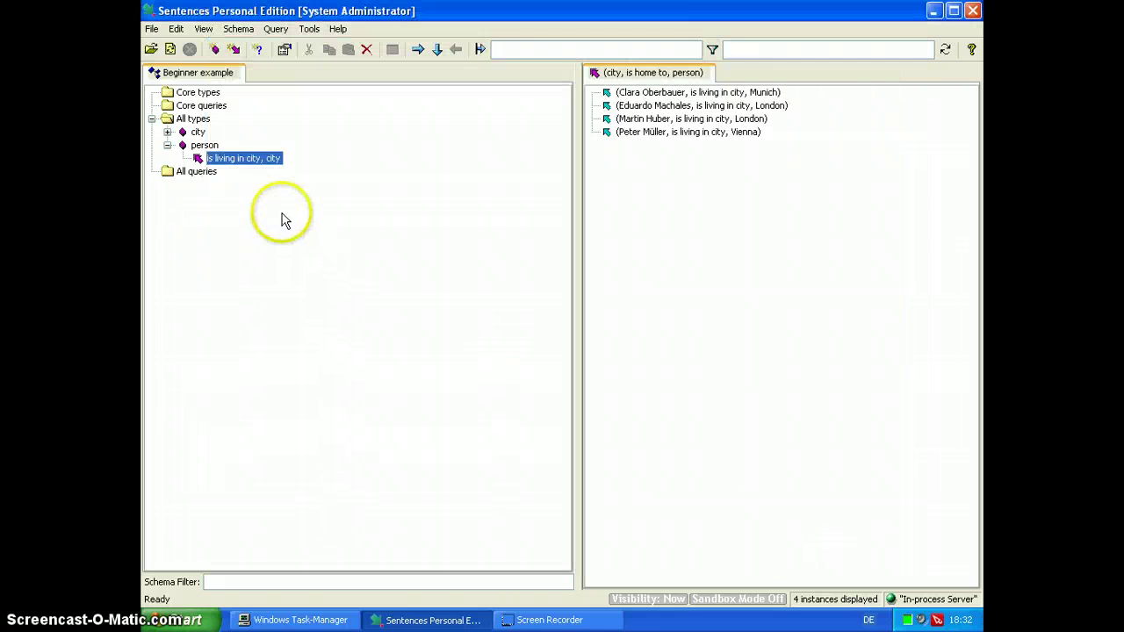
# - Check the person type's default dataform for the "Is living in city" field, and close the blank form
pyautogui.click(204, 145)
pyautogui.rightClick(205, 146)
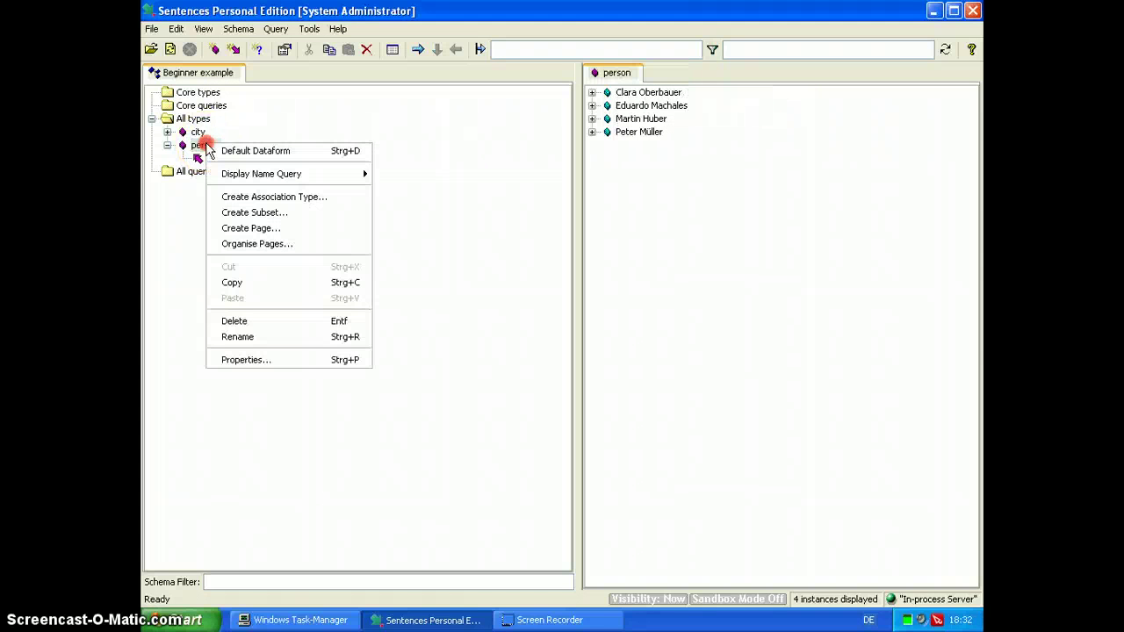
pyautogui.click(235, 155)
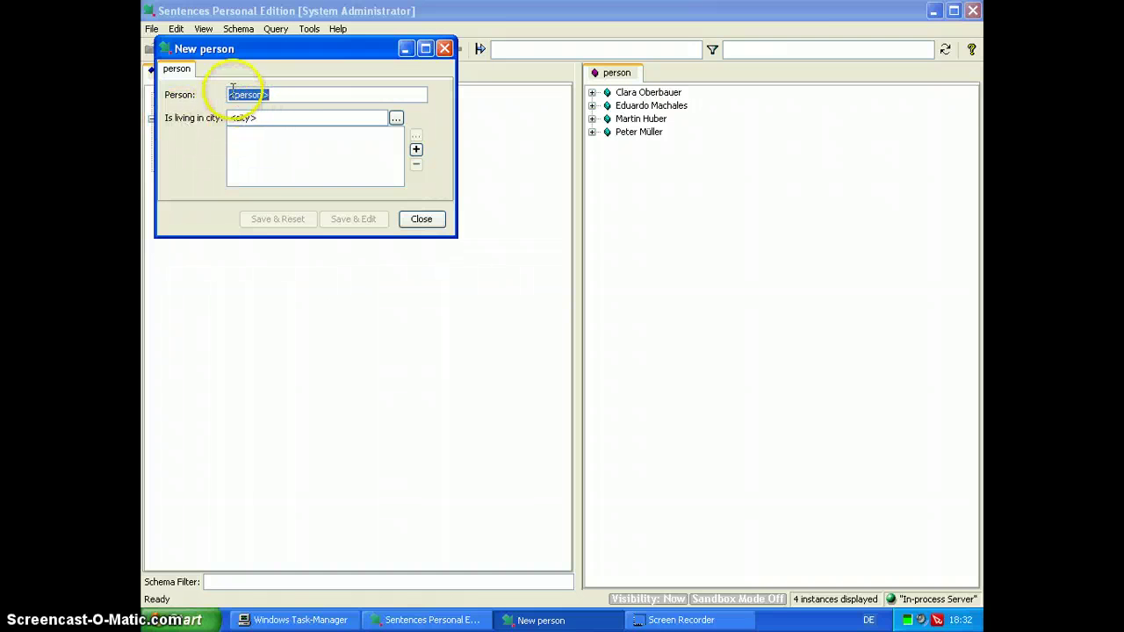
pyautogui.click(419, 219)
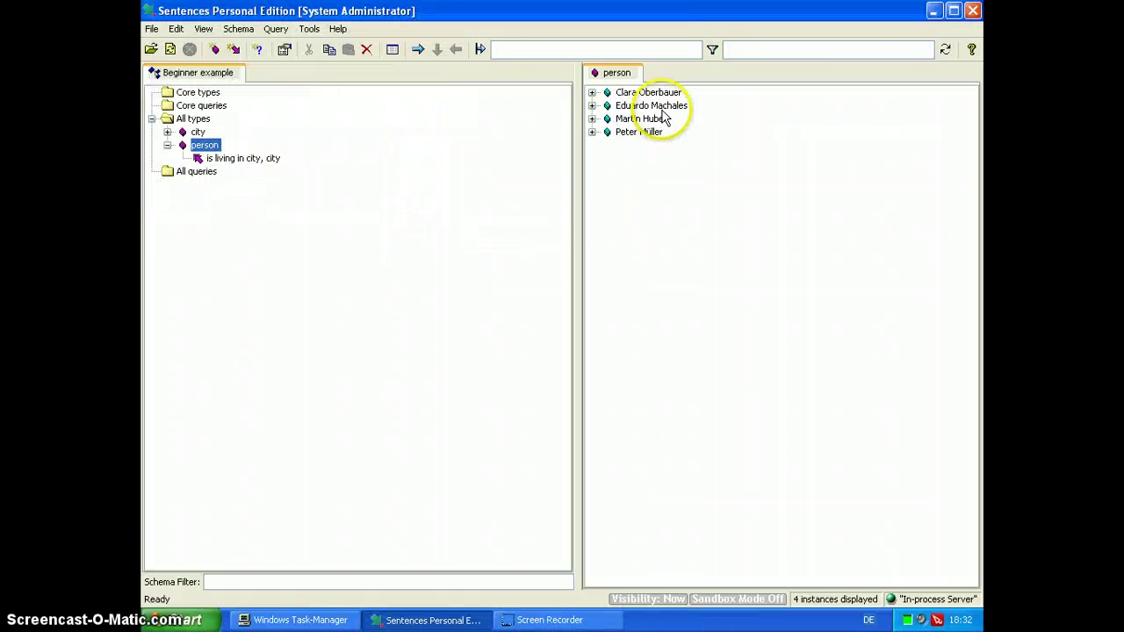
# - View the "Is living in city" entry in the second listed person's default dataform, and open and dismiss its city picker
pyautogui.click(633, 107)
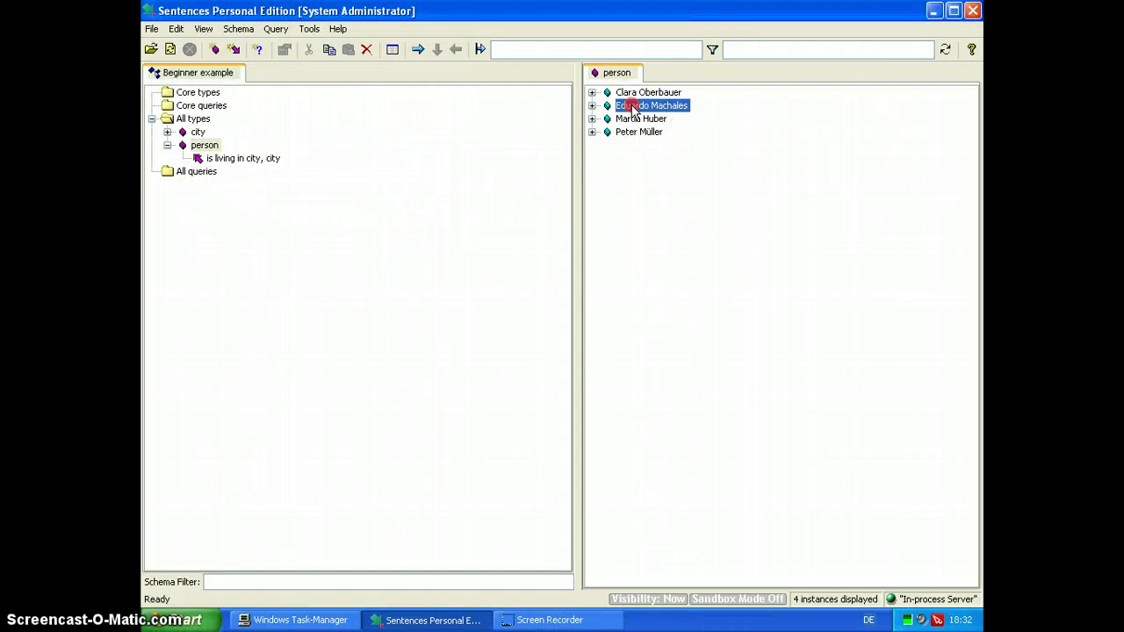
pyautogui.rightClick(633, 108)
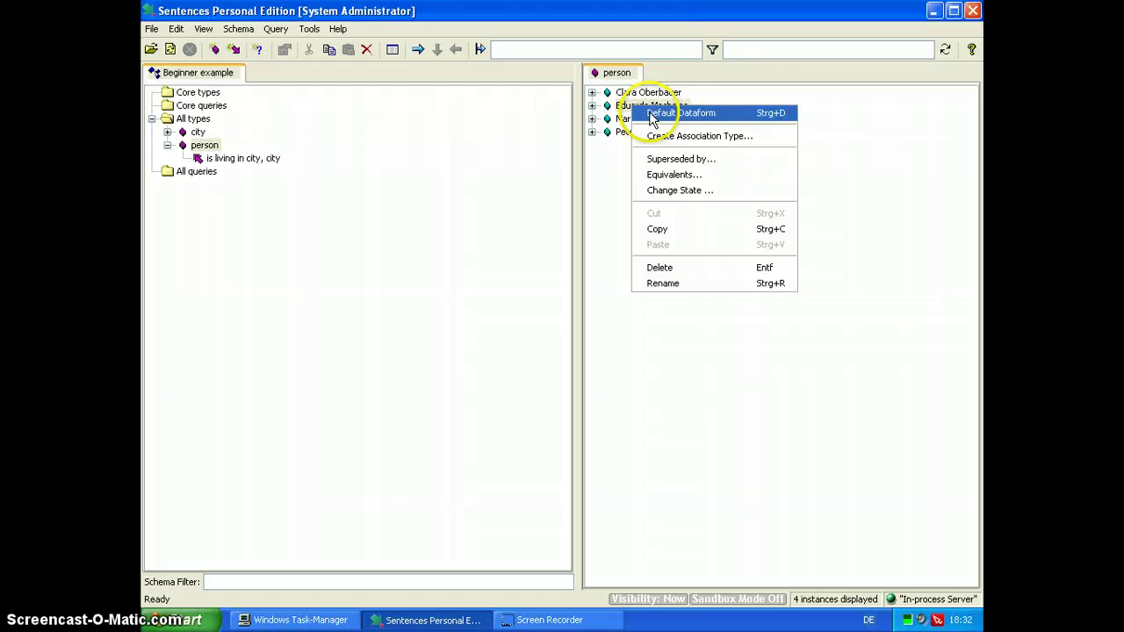
pyautogui.click(660, 112)
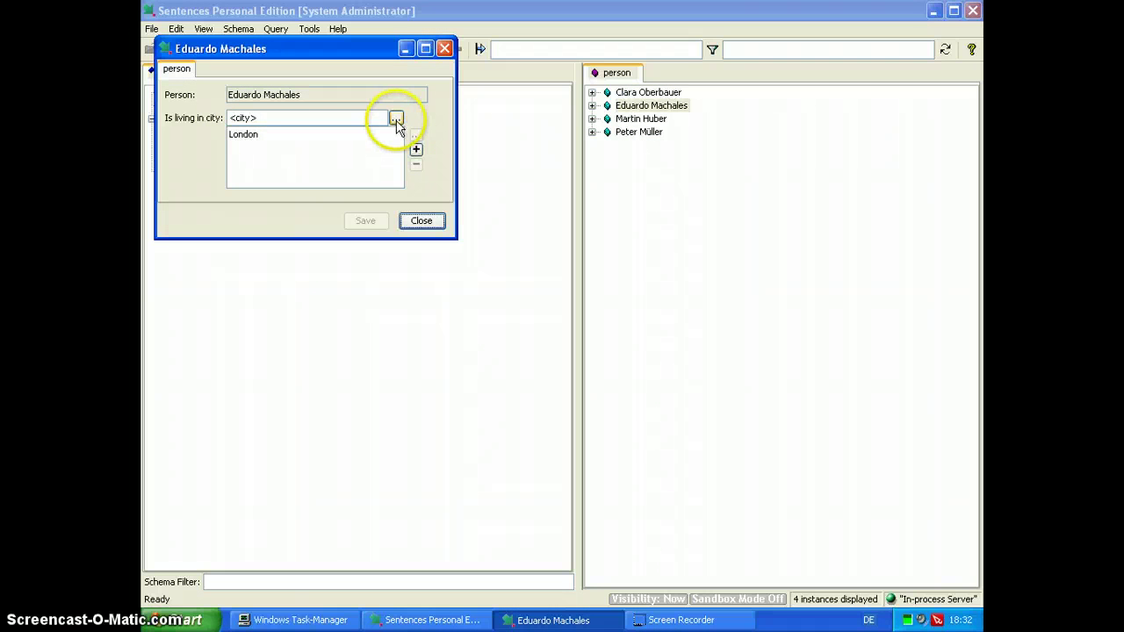
pyautogui.click(395, 118)
pyautogui.click(335, 147)
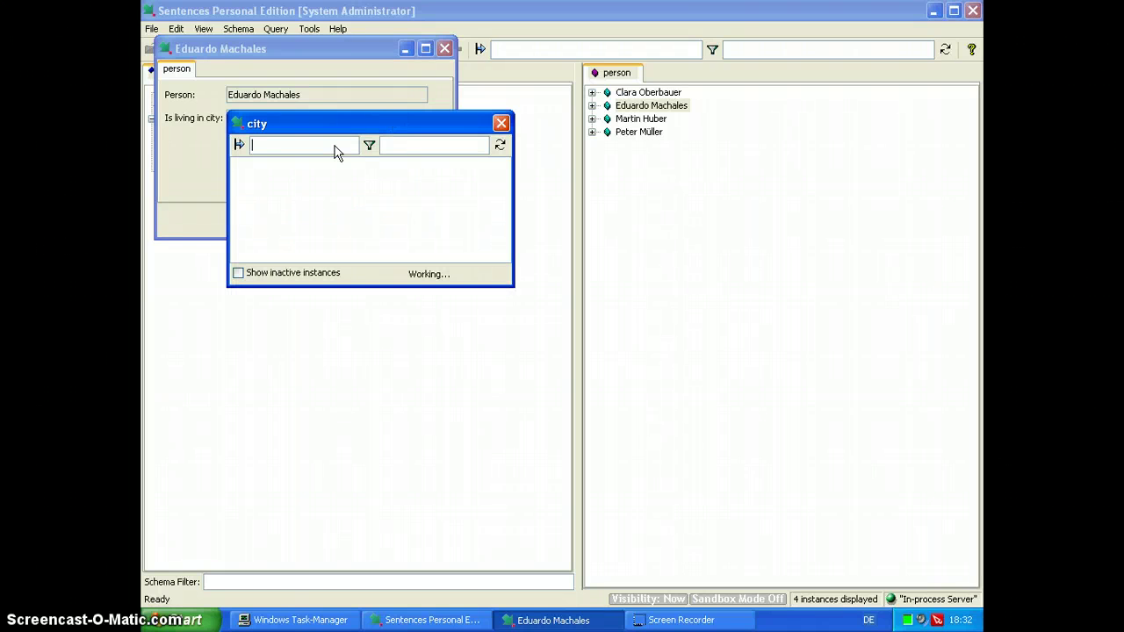
pyautogui.click(500, 123)
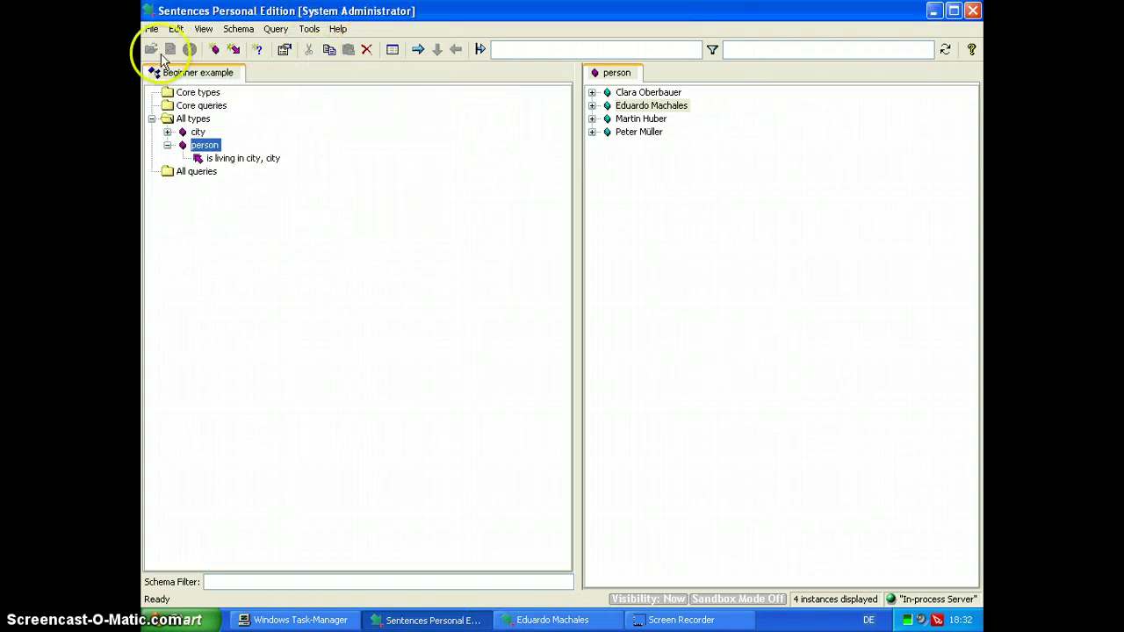
# - View the blank person dataform again and try to reopen the second listed person's default dataform, closing each blank form
pyautogui.rightClick(209, 151)
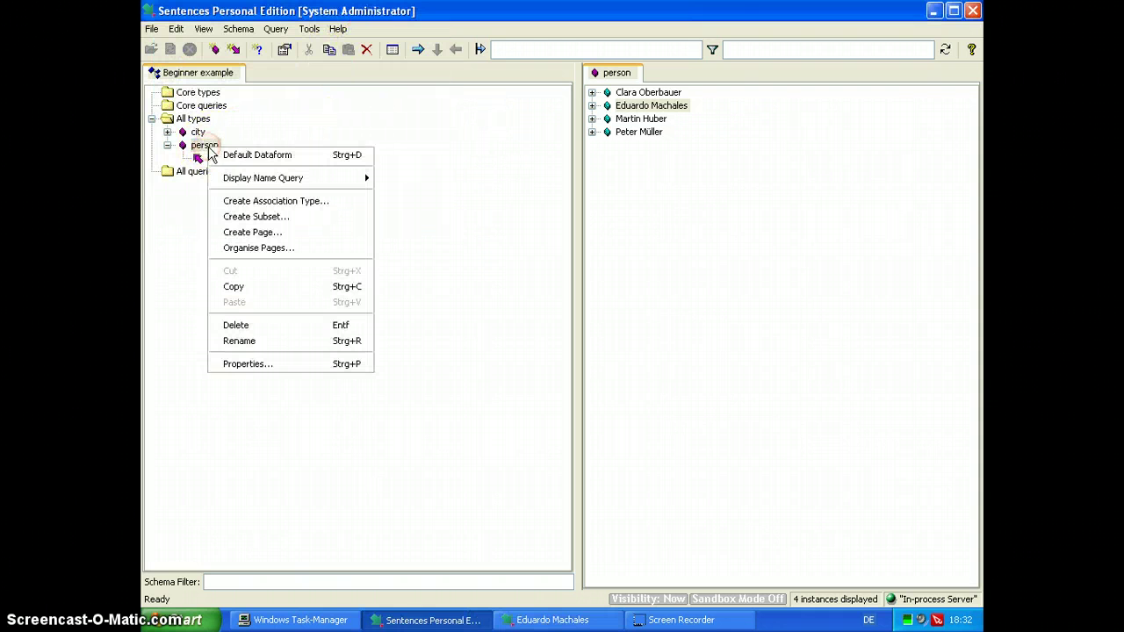
pyautogui.rightClick(625, 106)
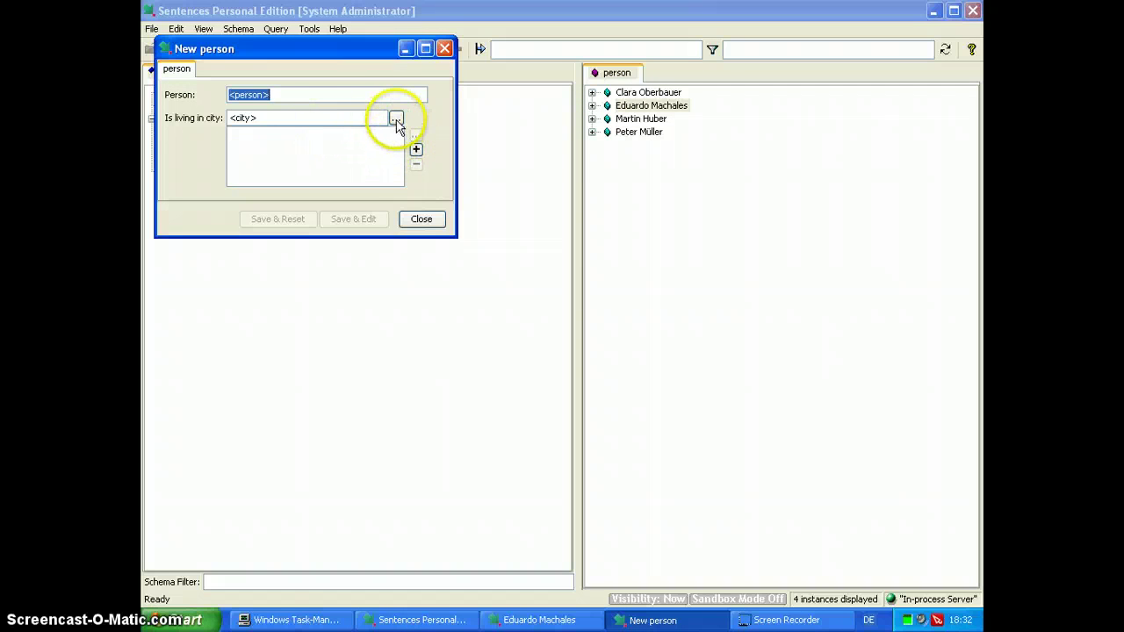
pyautogui.click(420, 219)
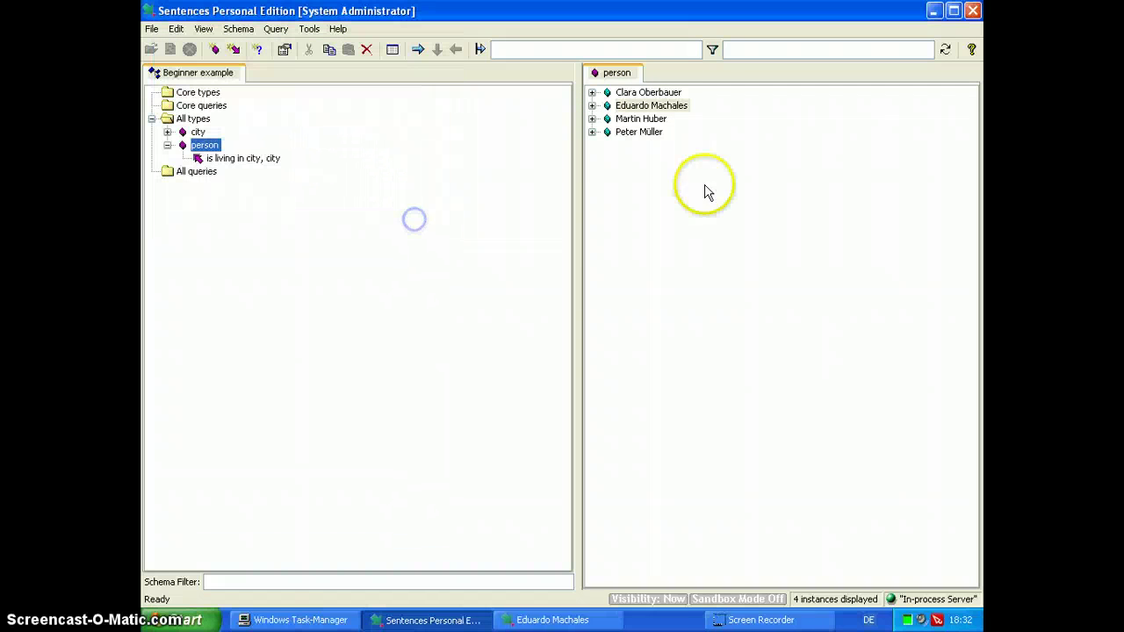
pyautogui.click(650, 107)
pyautogui.rightClick(650, 107)
pyautogui.click(672, 112)
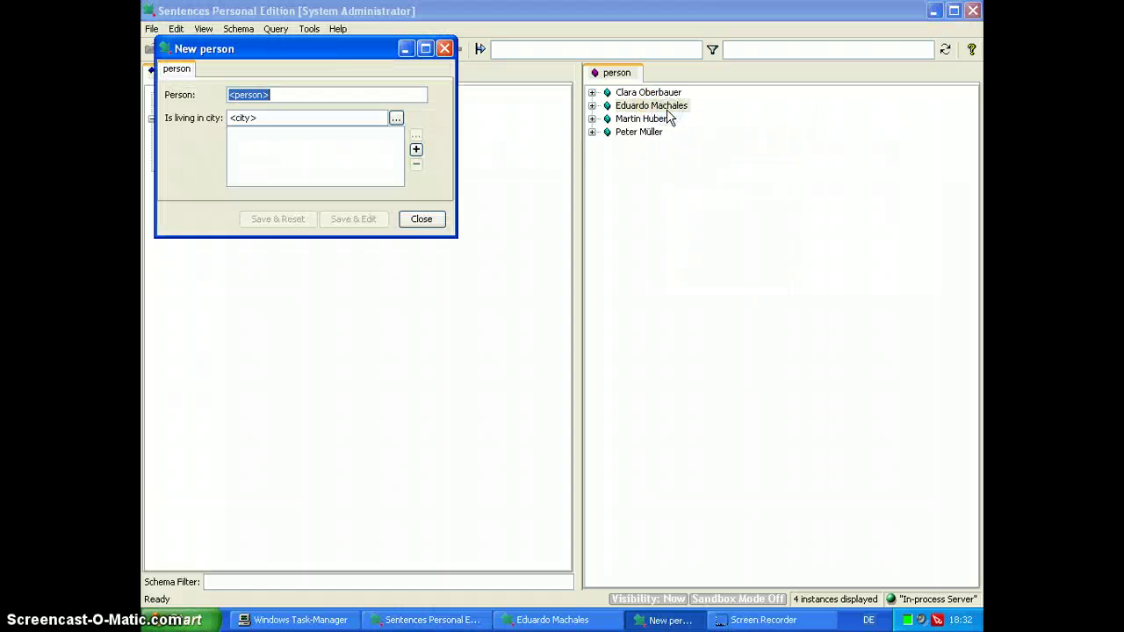
pyautogui.click(428, 219)
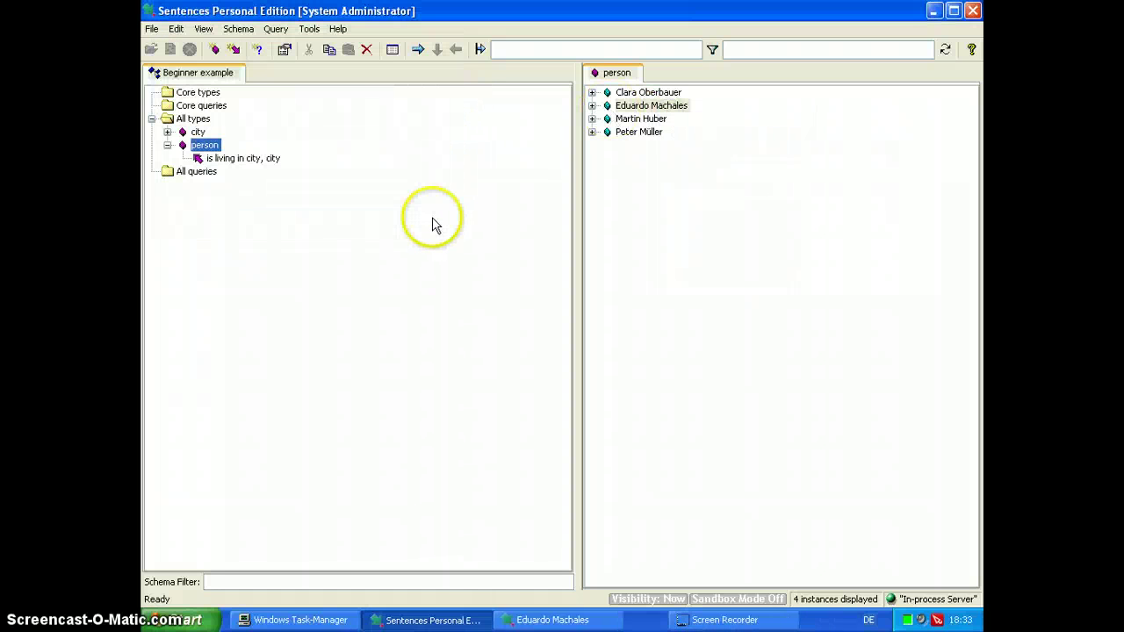
pyautogui.rightClick(625, 109)
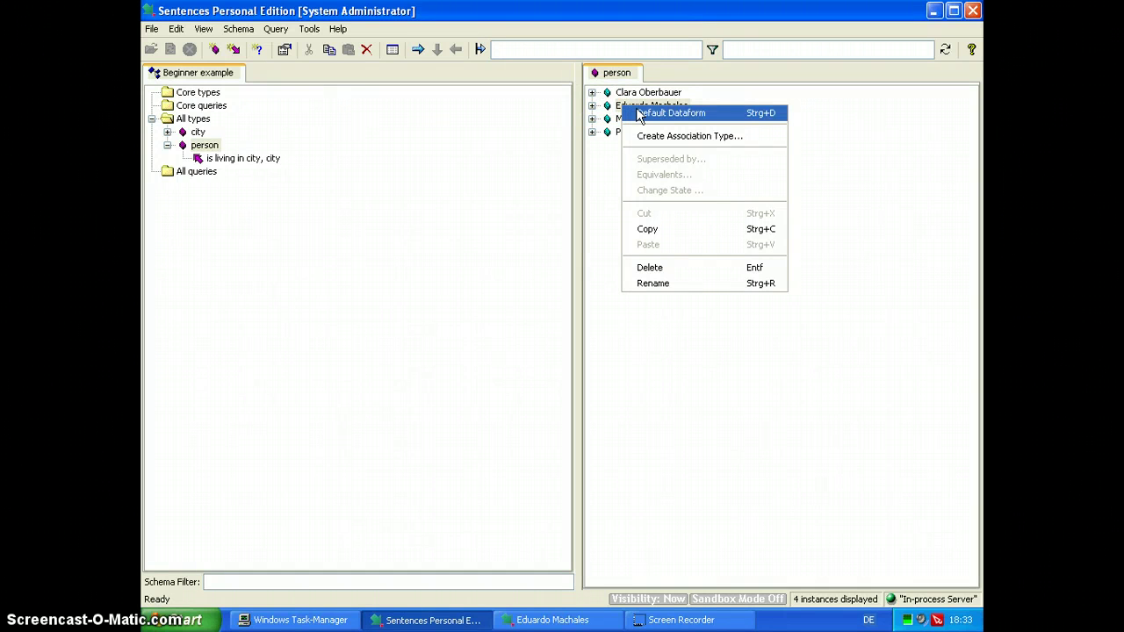
pyautogui.click(430, 145)
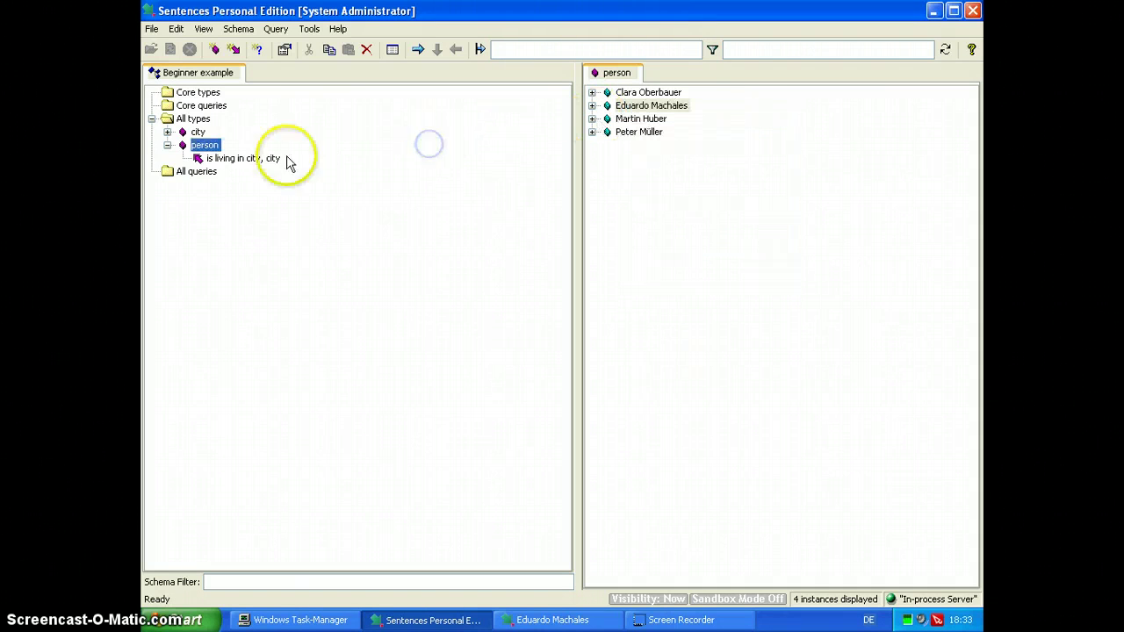
pyautogui.rightClick(219, 160)
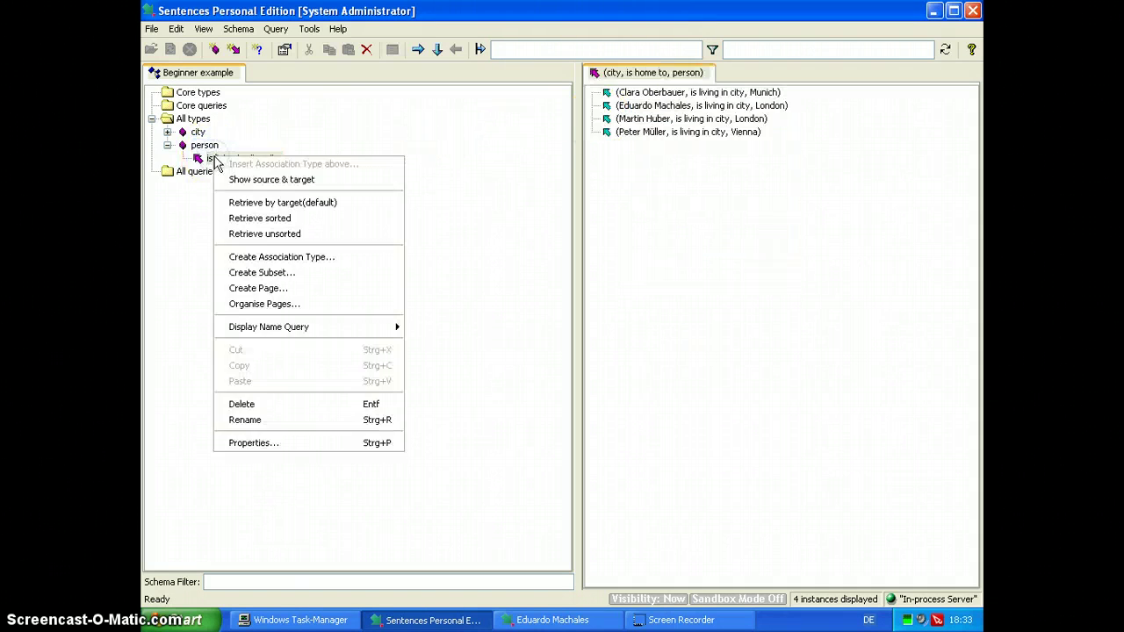
pyautogui.click(200, 149)
pyautogui.click(201, 146)
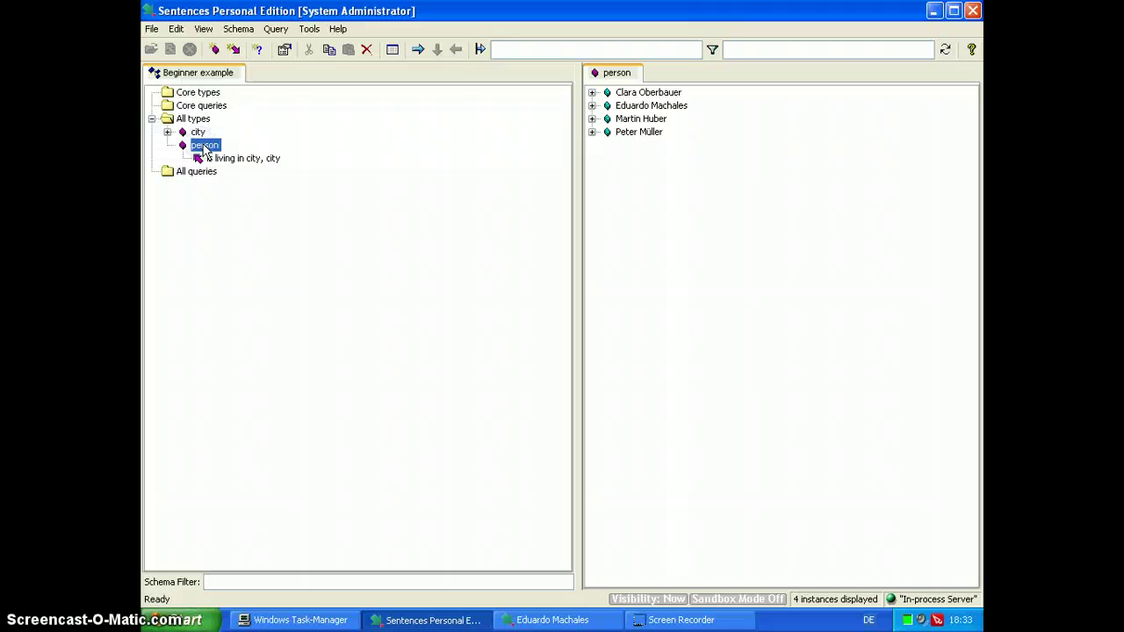
# - Add a new person instance with a first name and "Is living in city" set to Vienna, save it, and close its dataform
pyautogui.rightClick(203, 145)
pyautogui.click(255, 152)
pyautogui.click(301, 102)
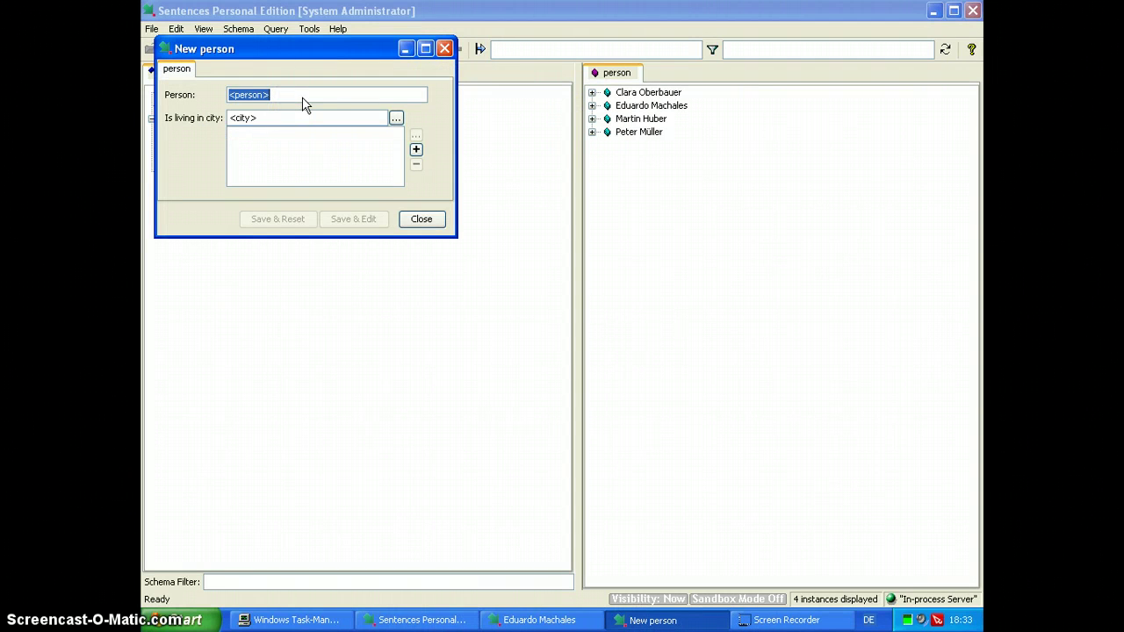
pyautogui.write('Petra')
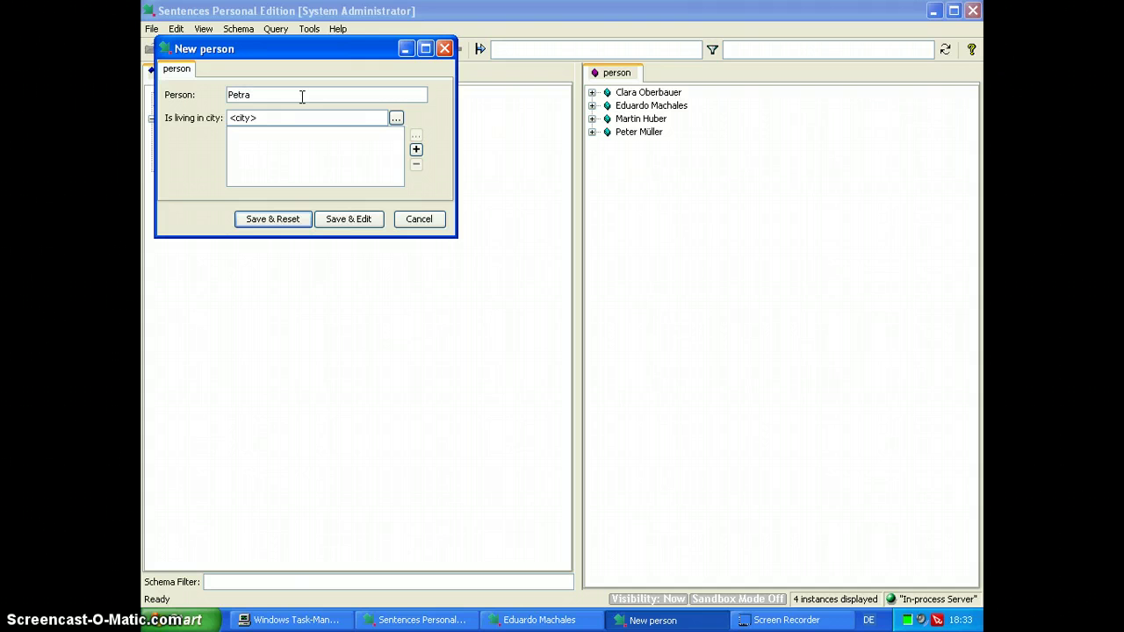
pyautogui.click(396, 118)
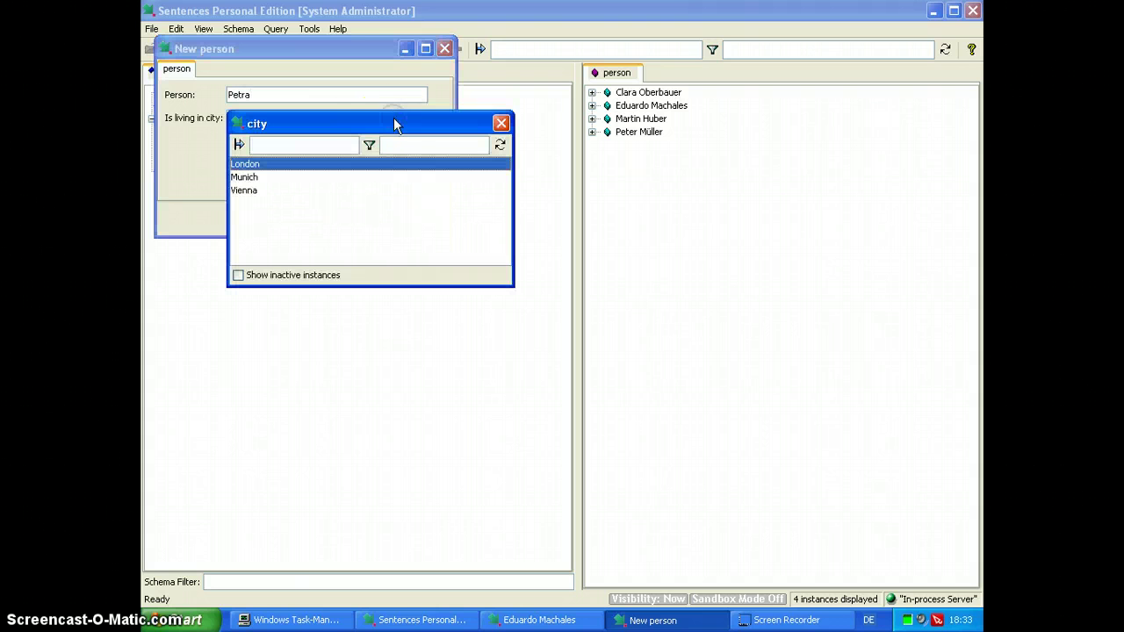
pyautogui.doubleClick(243, 190)
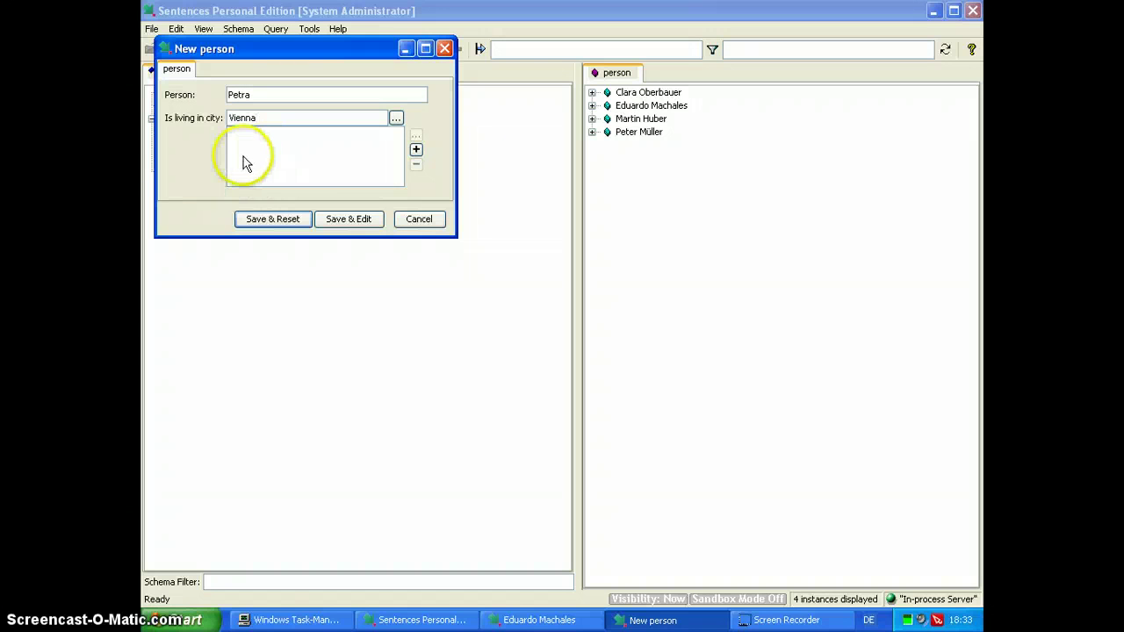
pyautogui.click(339, 219)
pyautogui.click(339, 219)
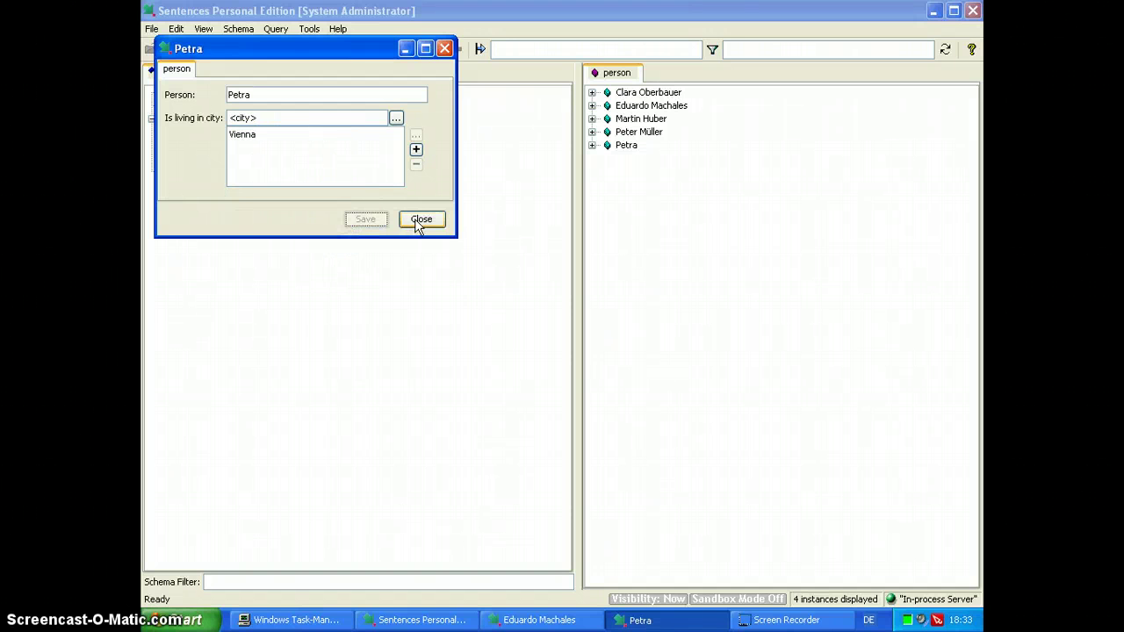
pyautogui.click(416, 219)
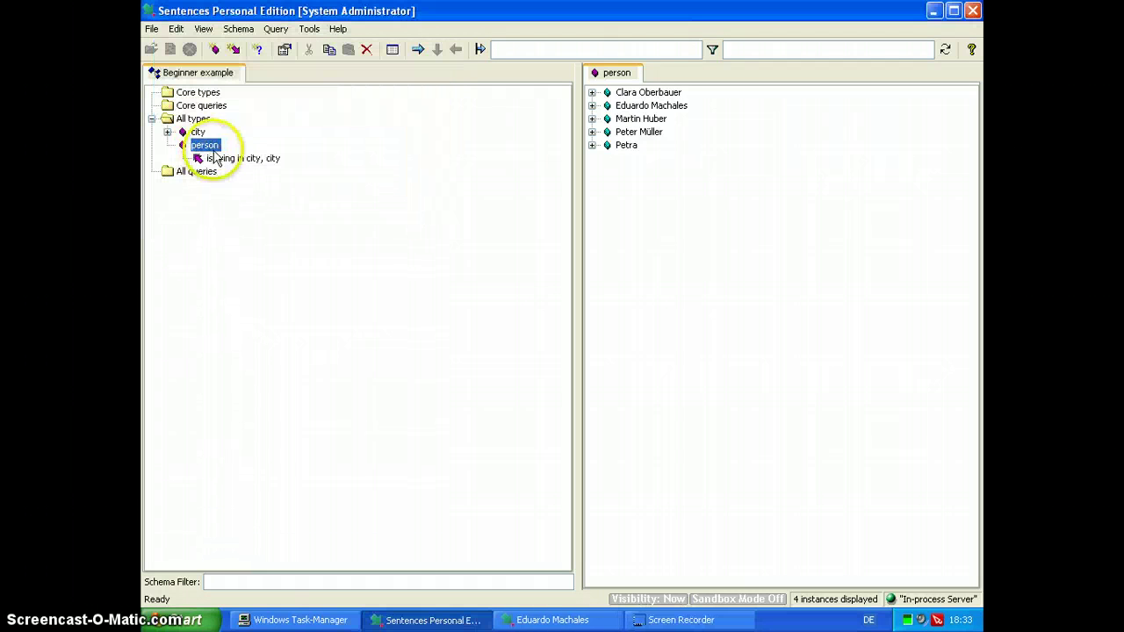
# - Check the "Is living in city" entries in the default dataforms of the second, fourth and last listed persons, closing each form
pyautogui.rightClick(632, 106)
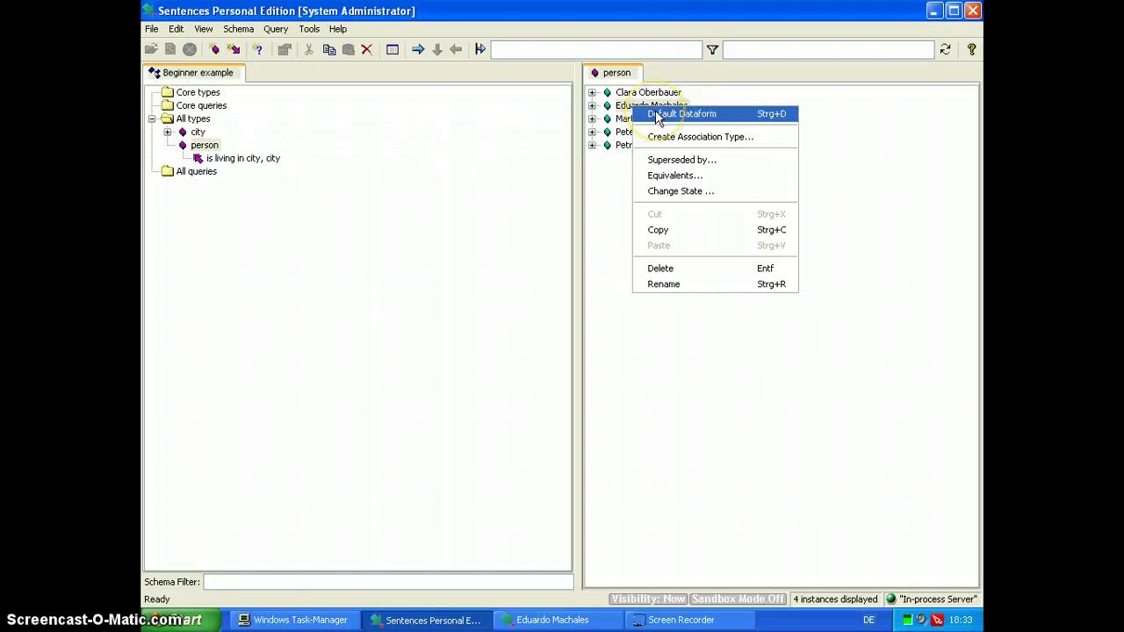
pyautogui.click(659, 115)
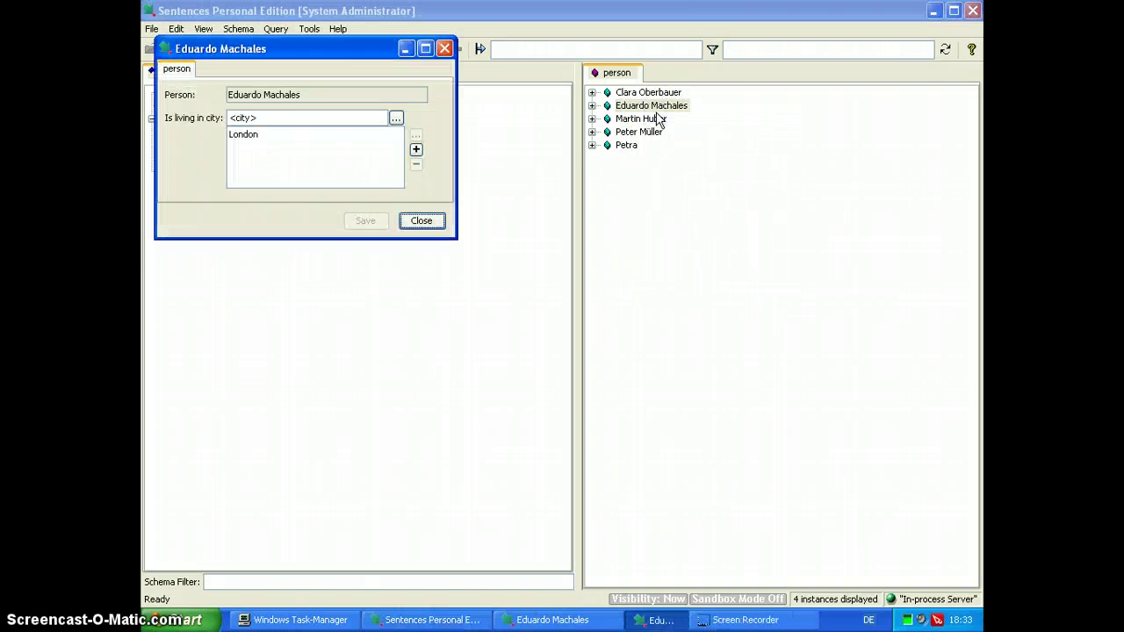
pyautogui.click(423, 221)
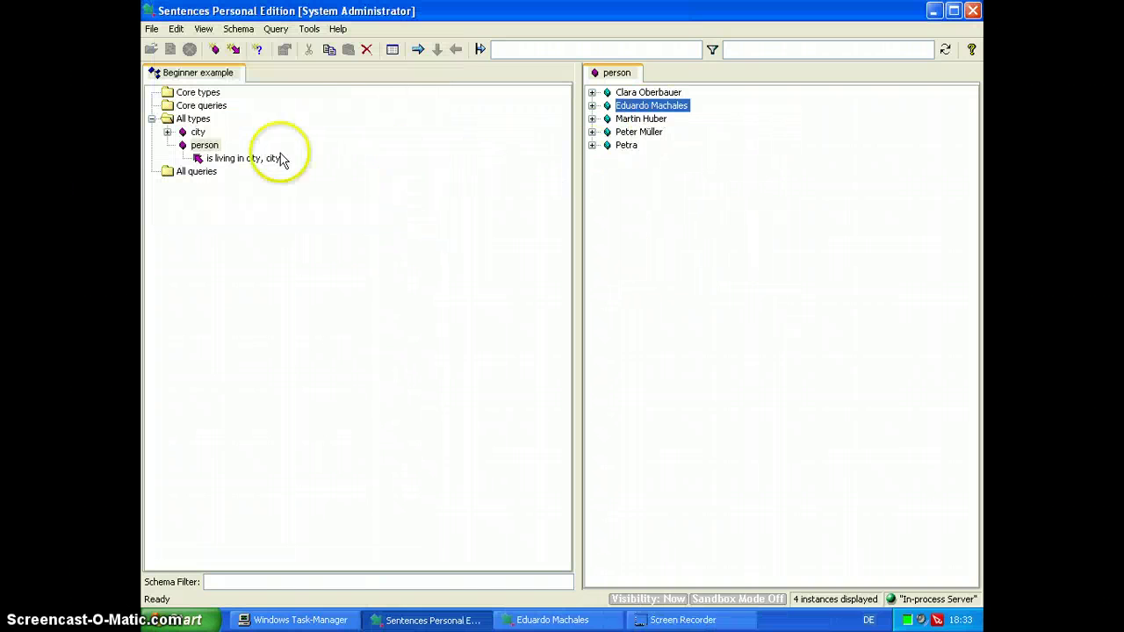
pyautogui.click(205, 145)
pyautogui.rightClick(633, 134)
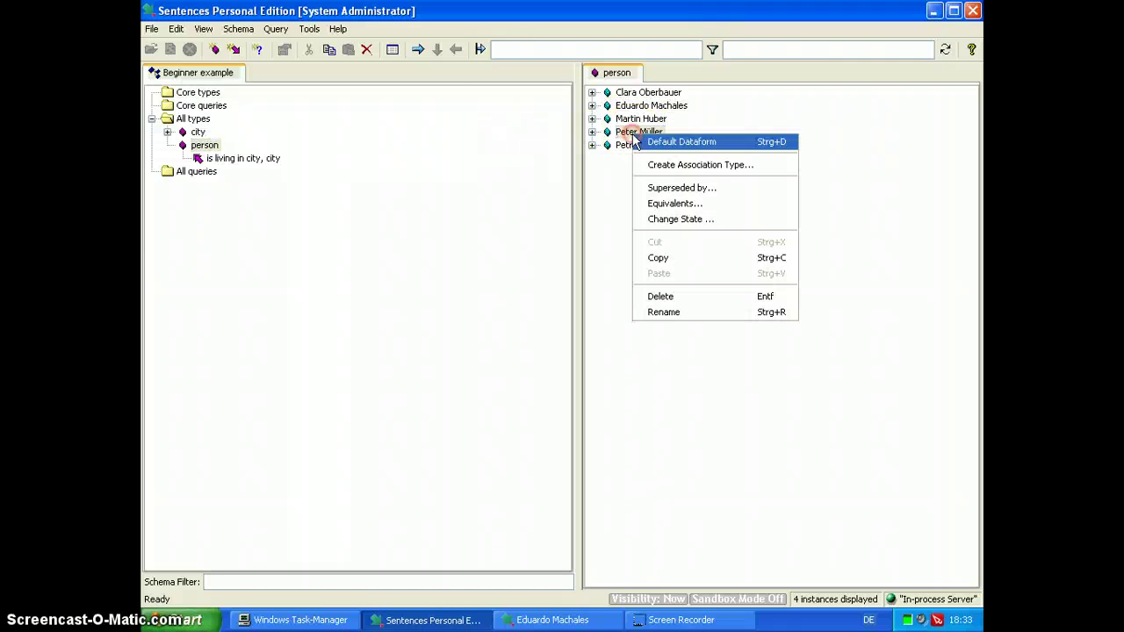
pyautogui.click(656, 145)
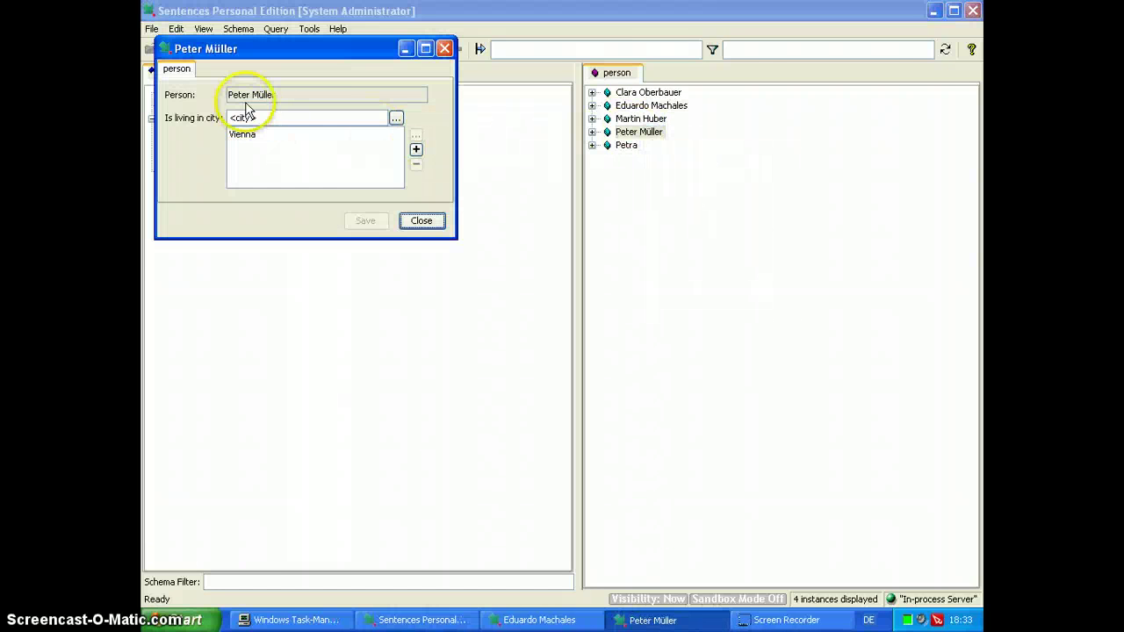
pyautogui.click(416, 220)
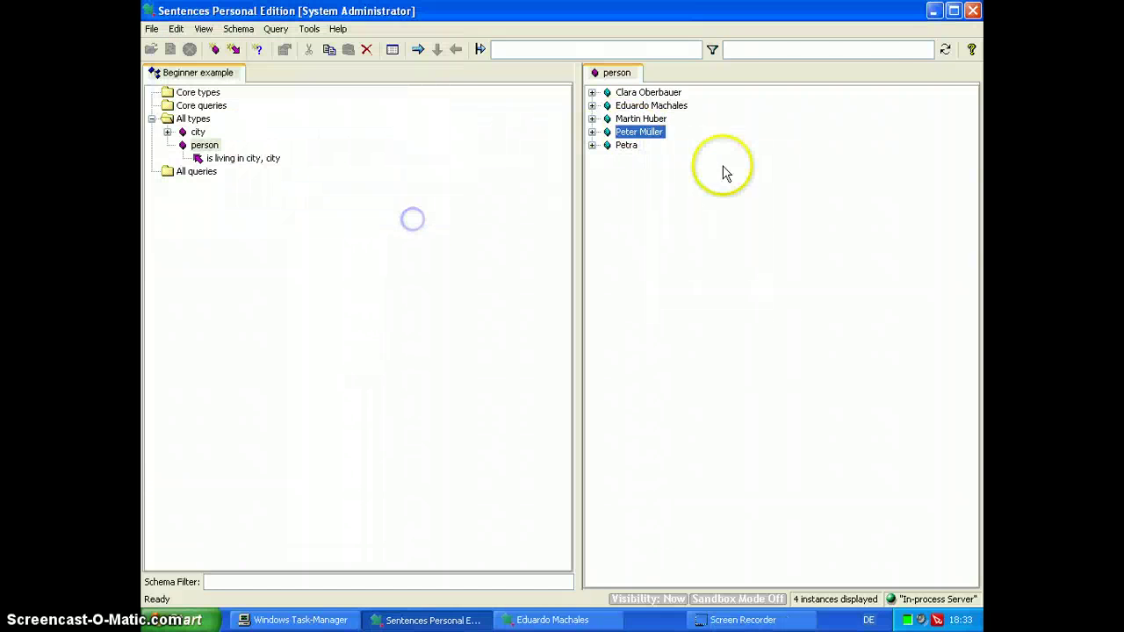
pyautogui.rightClick(629, 149)
pyautogui.click(655, 151)
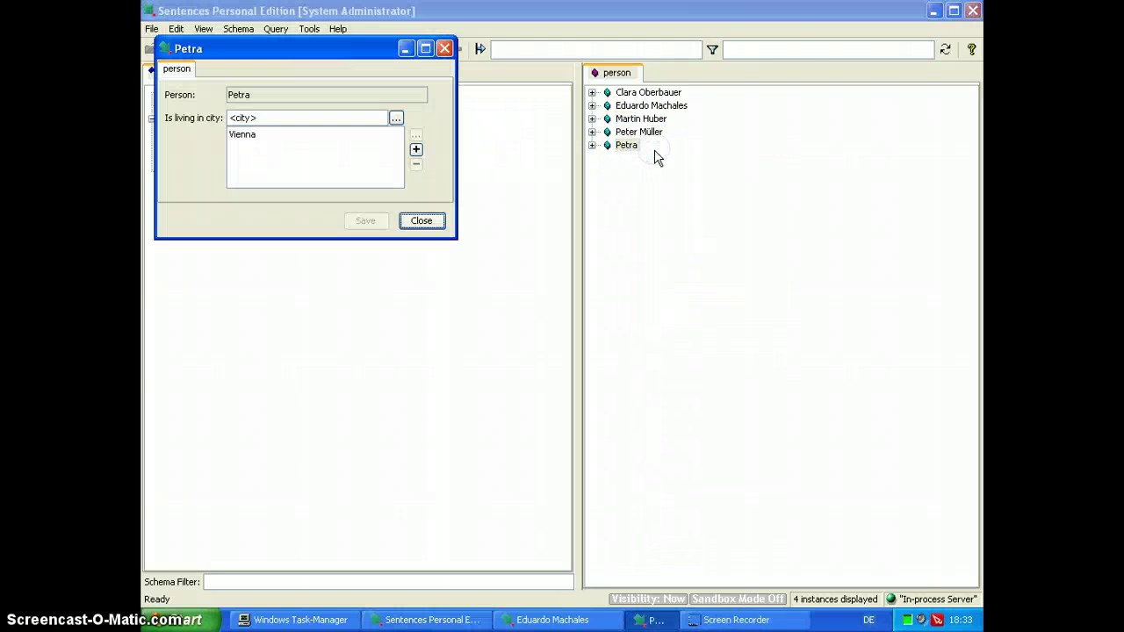
pyautogui.click(430, 220)
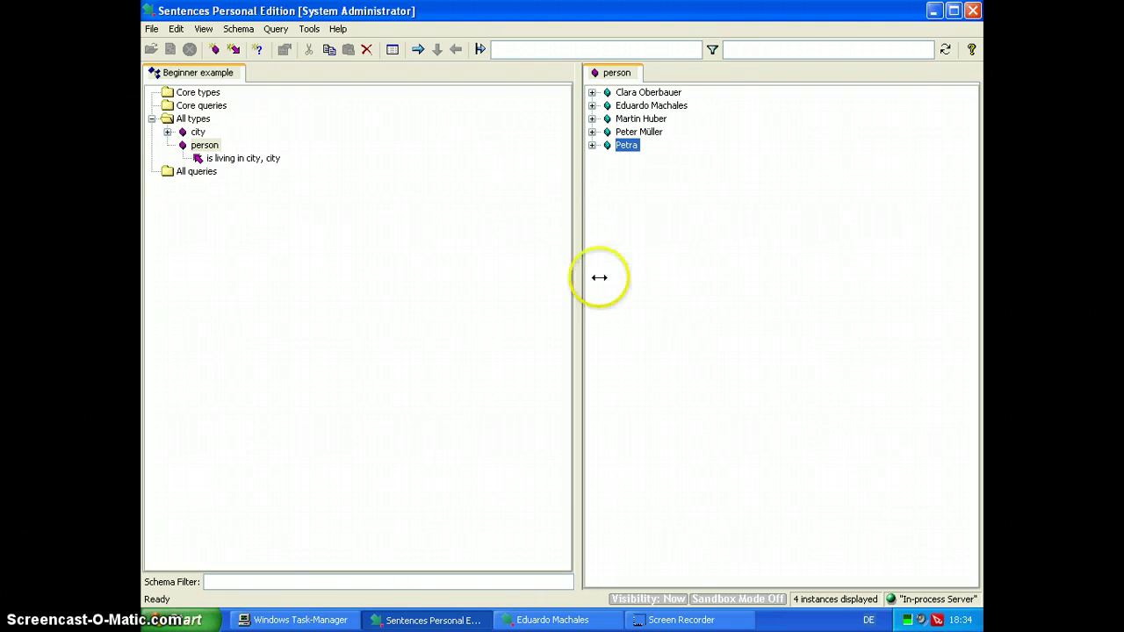
pyautogui.click(691, 621)
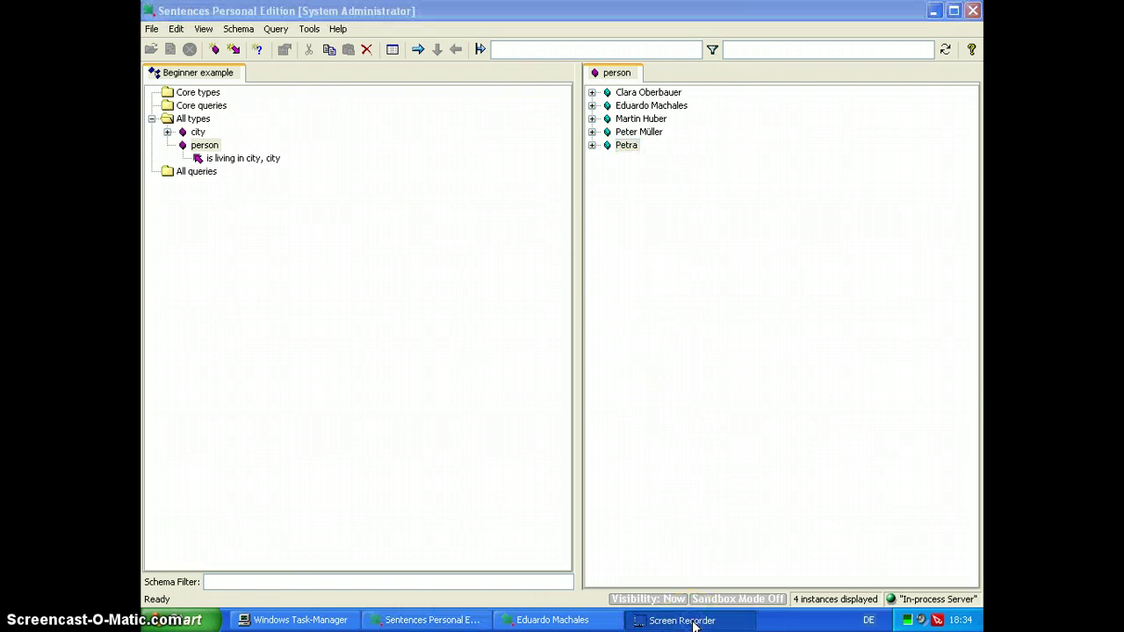